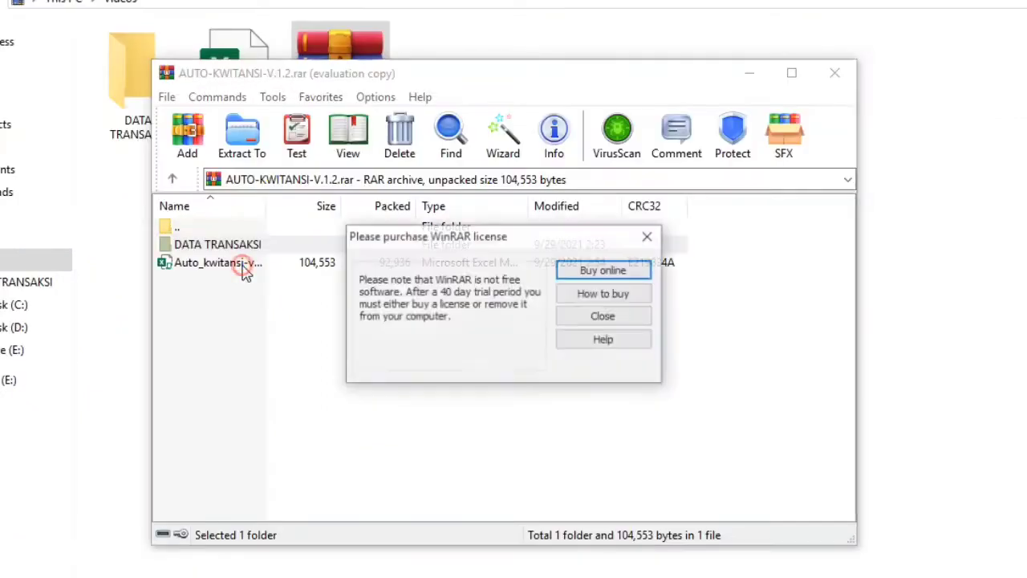
left_click(649, 236)
left_click(328, 263)
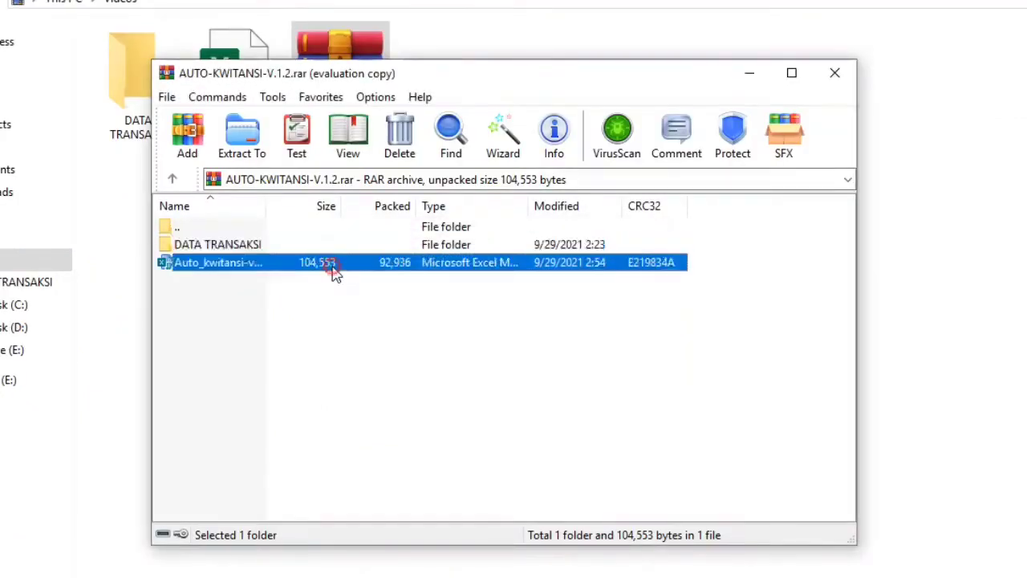
left_click(243, 244)
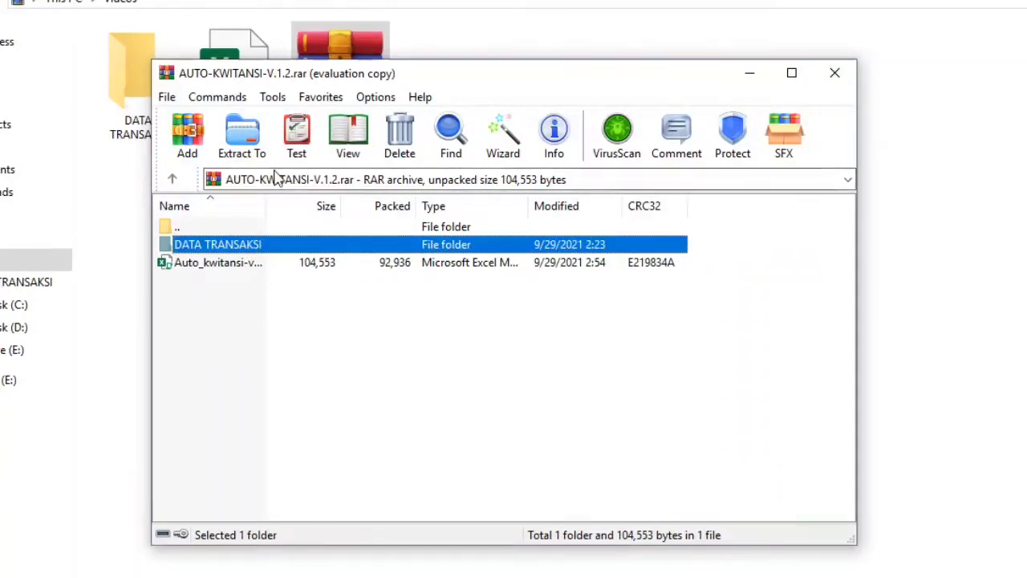
left_click(230, 268, "ctrl")
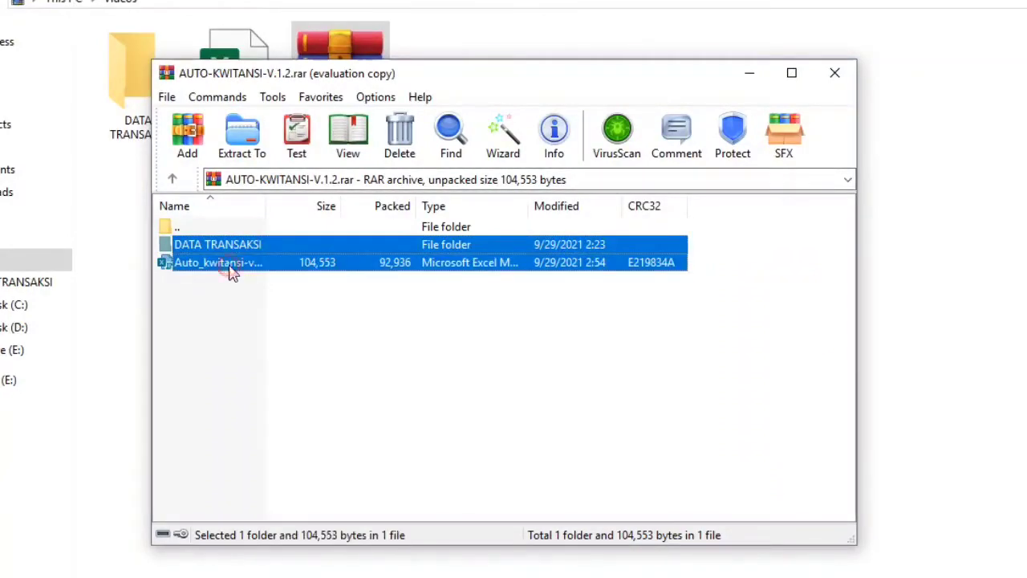
left_click(253, 155)
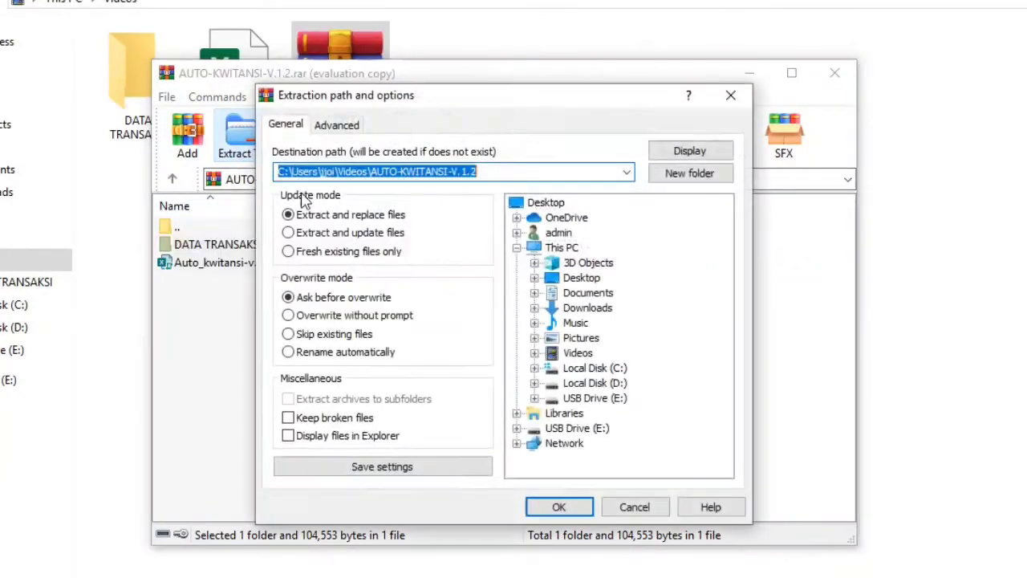
left_click(535, 354)
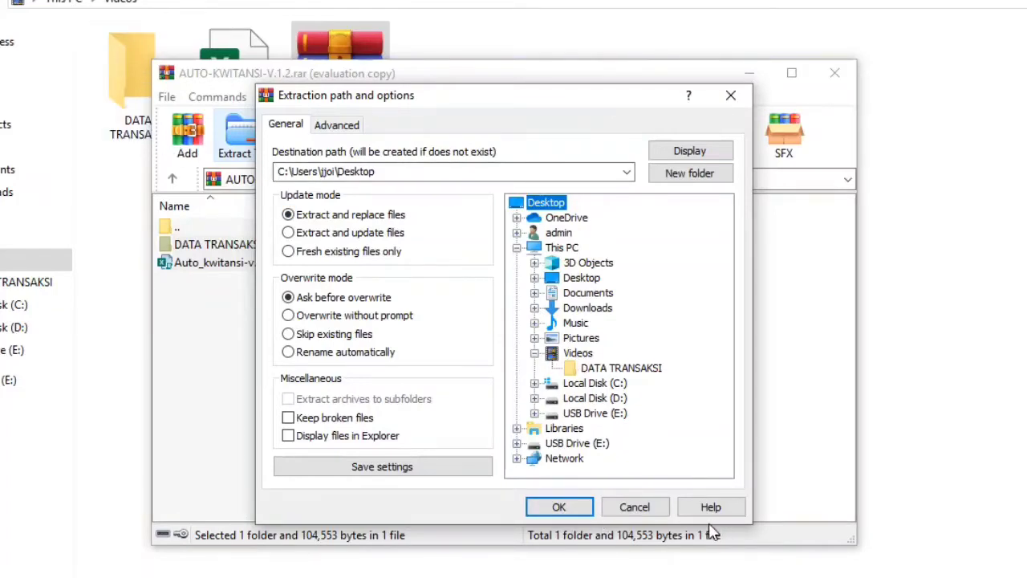
left_click(634, 508)
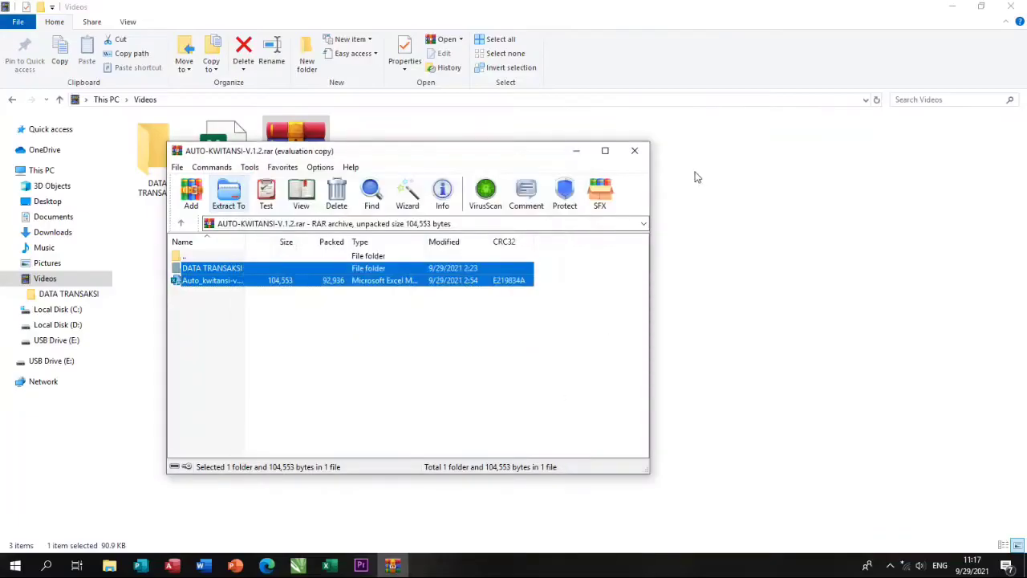
- Close the AUTO-KWITANSI-V.1.2 archive and open the Auto_kwitansi-v.1.2 workbook from the Videos folder
left_click(634, 151)
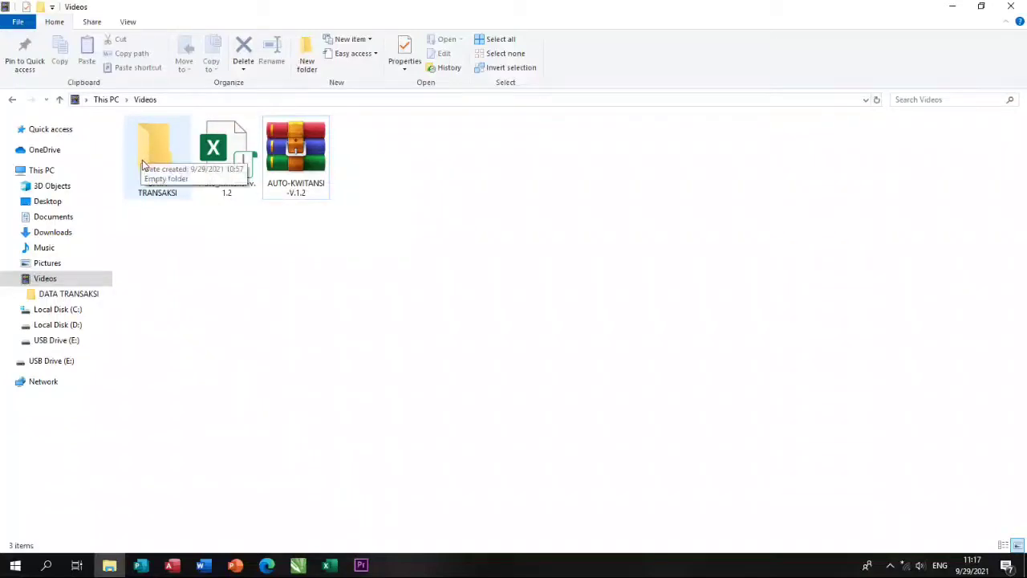
double_click(235, 159)
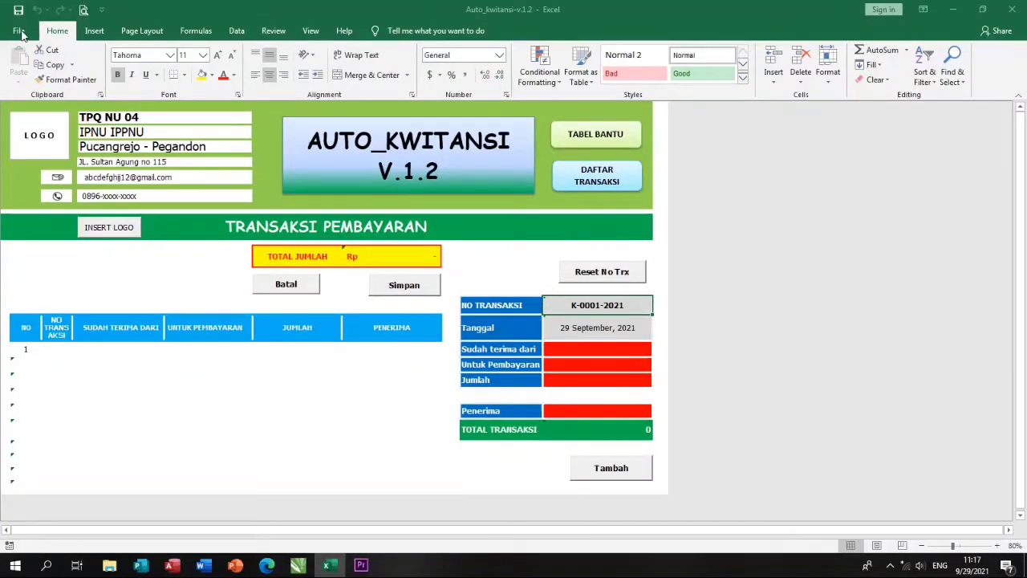
- Check in the Trust Center that all macros are enabled and VBA project access is trusted, and accept the settings
left_click(18, 31)
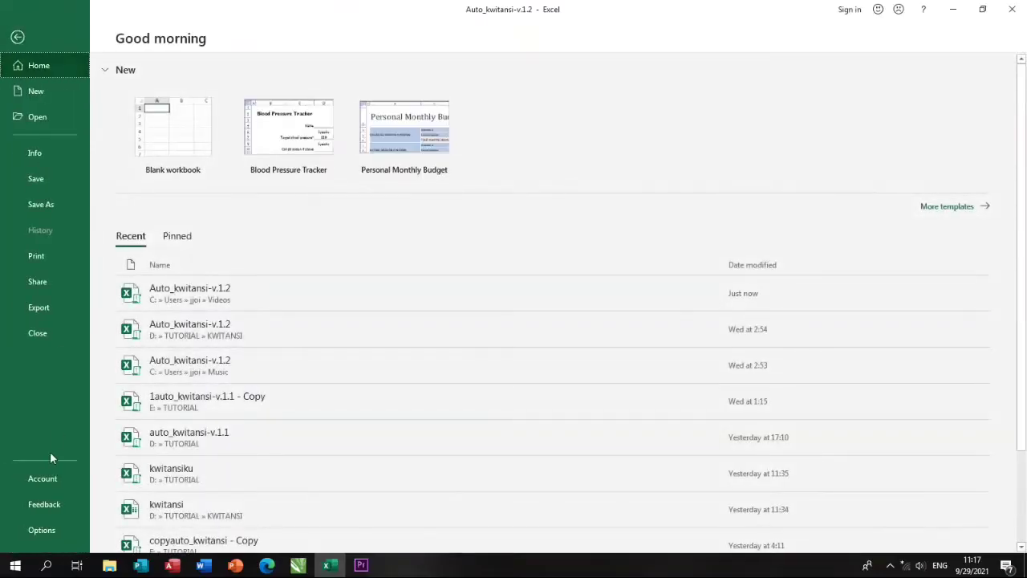
left_click(37, 532)
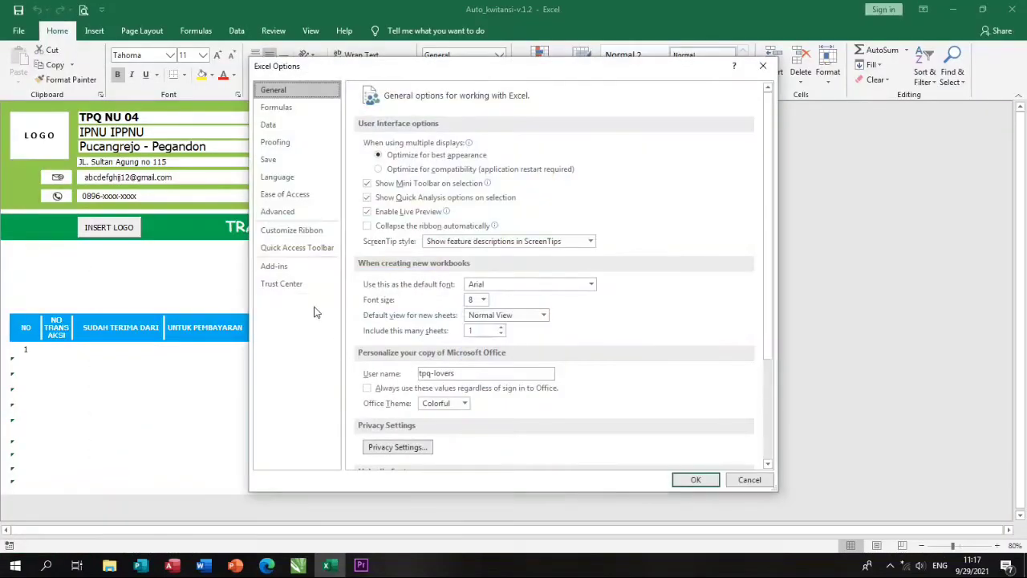
left_click(313, 287)
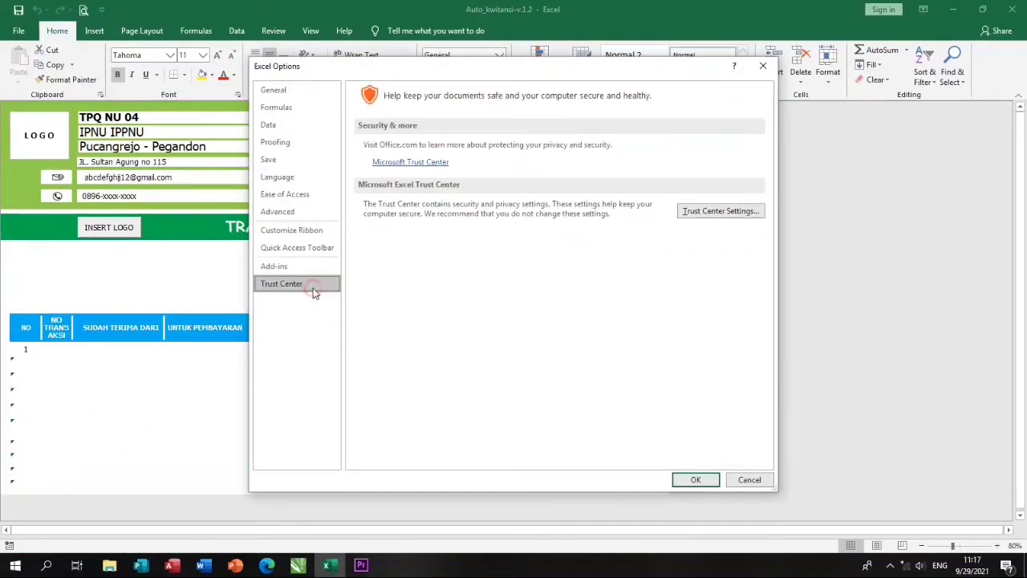
left_click(730, 212)
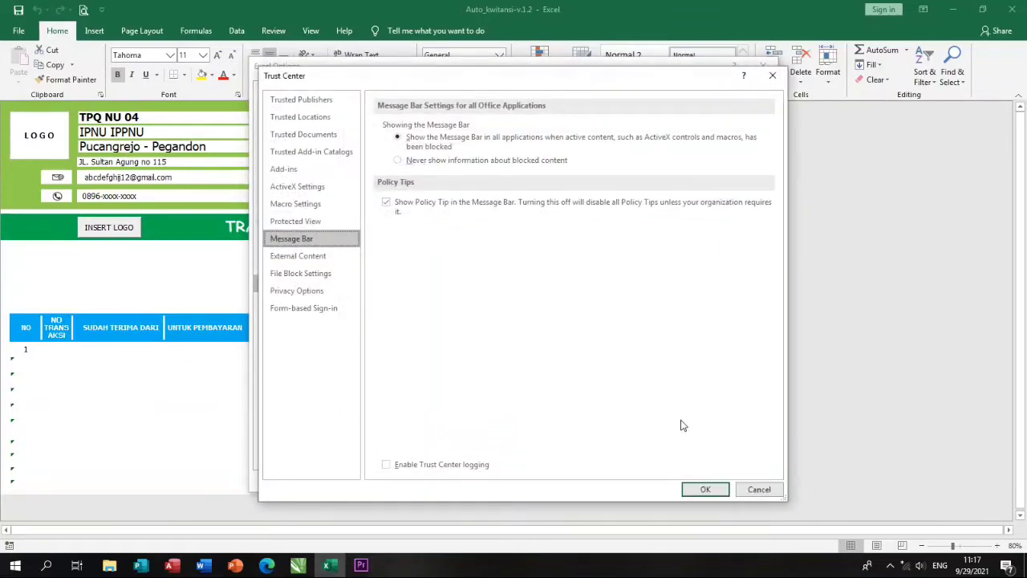
left_click(302, 204)
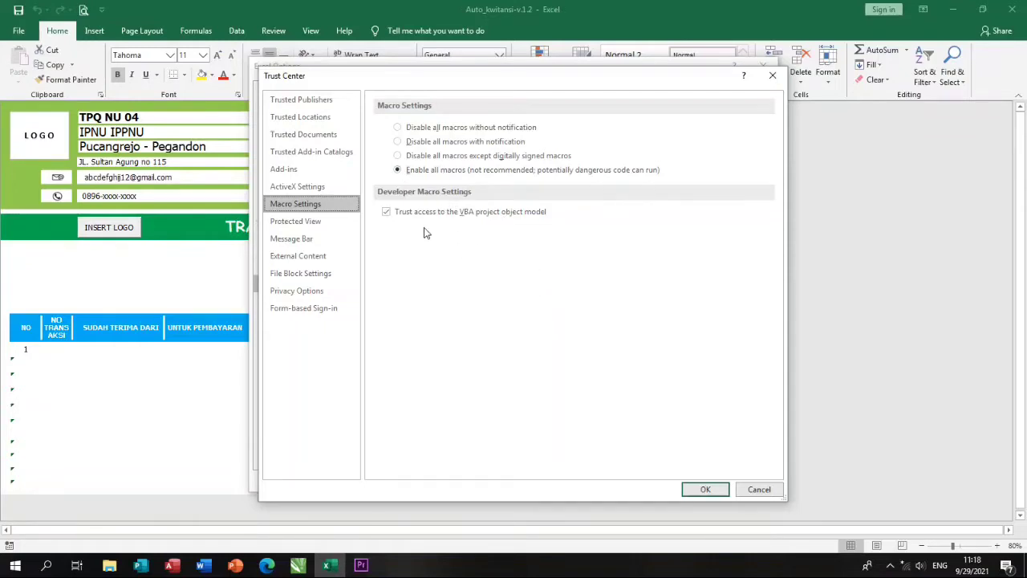
left_click(700, 491)
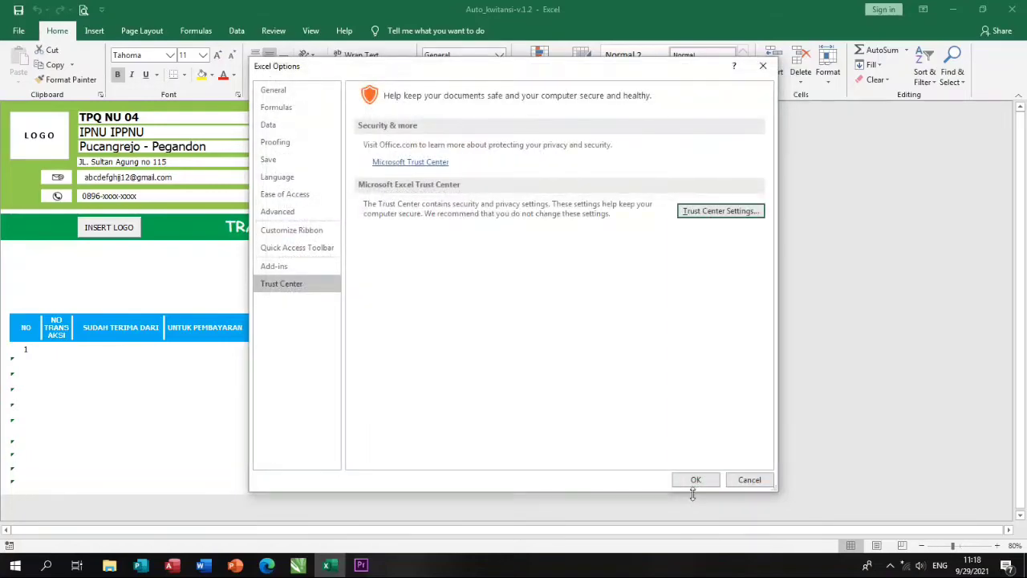
left_click(696, 480)
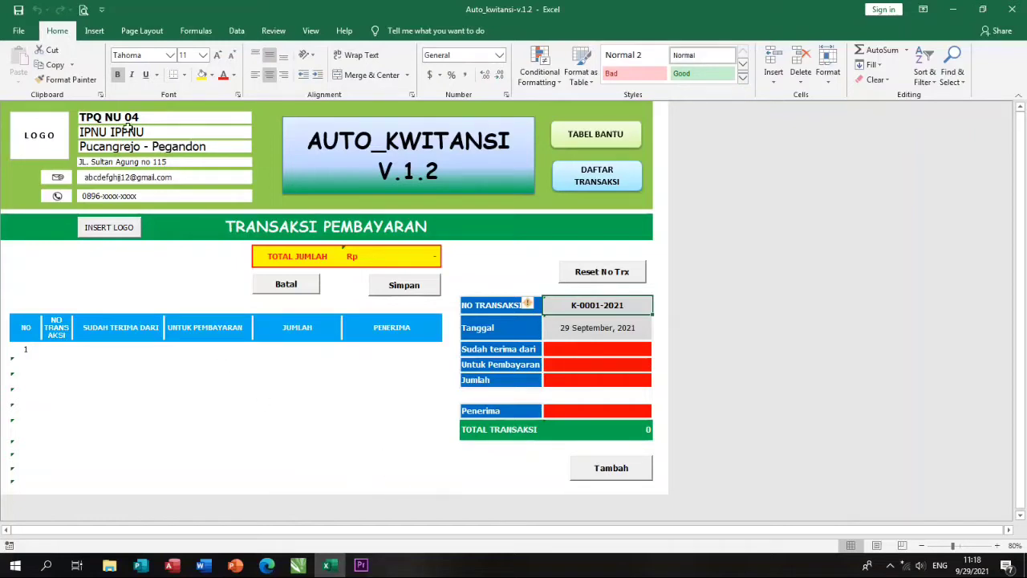
- Turn on the display of sheet tabs for the Auto_kwitansi-v.1.2 workbook in the advanced options
left_click(19, 35)
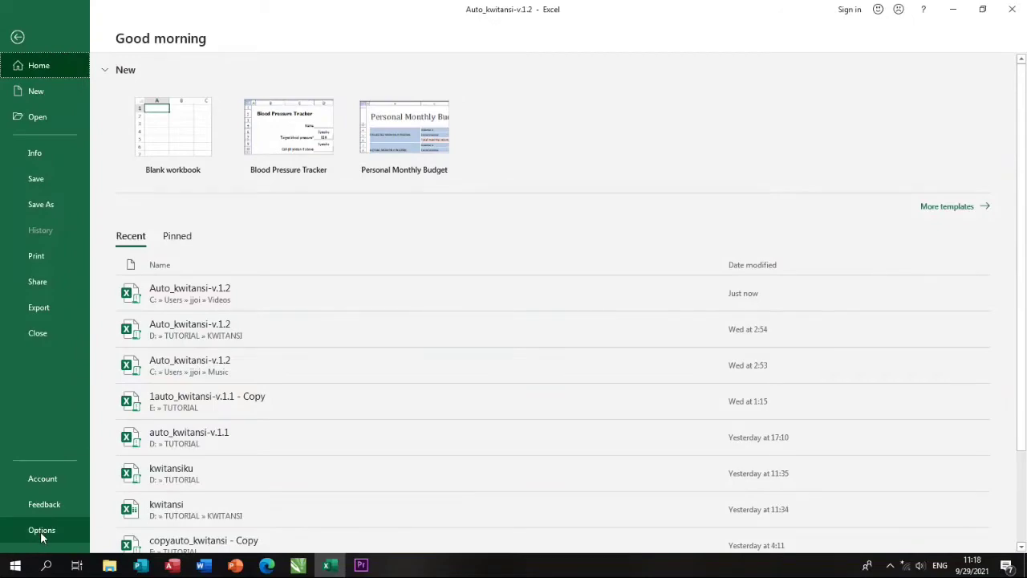
left_click(40, 530)
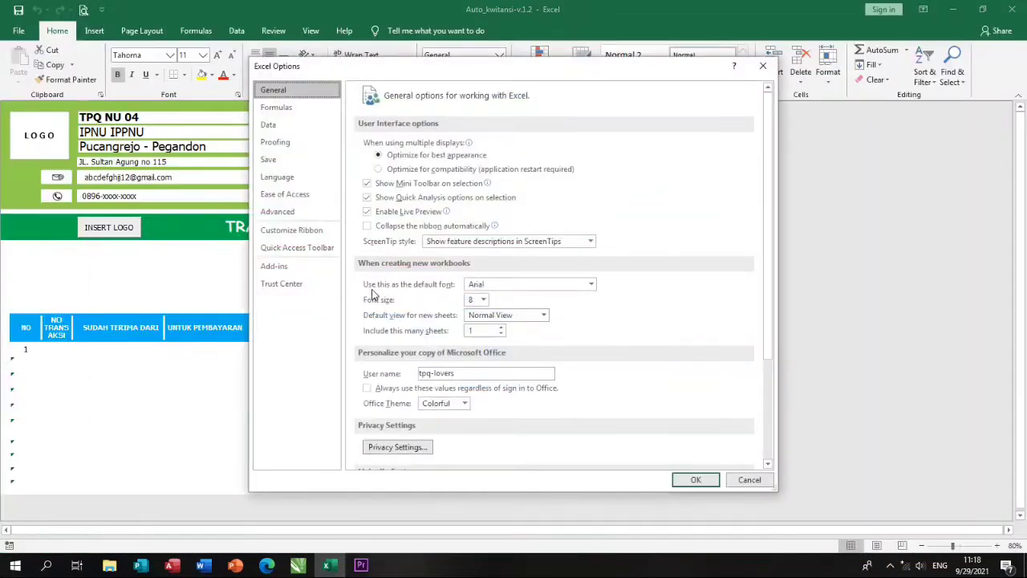
left_click(293, 213)
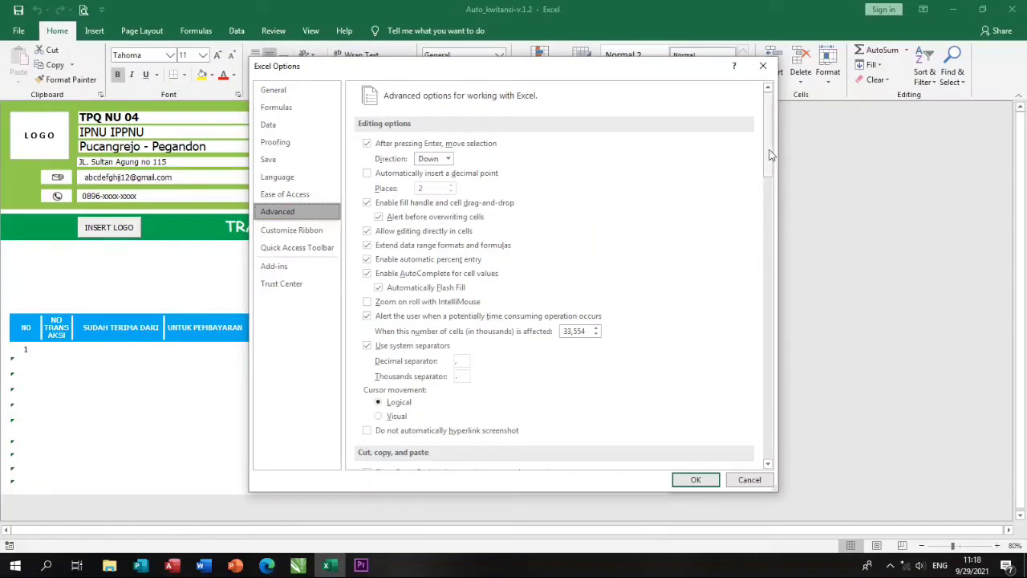
left_click_drag(769, 152, 745, 315)
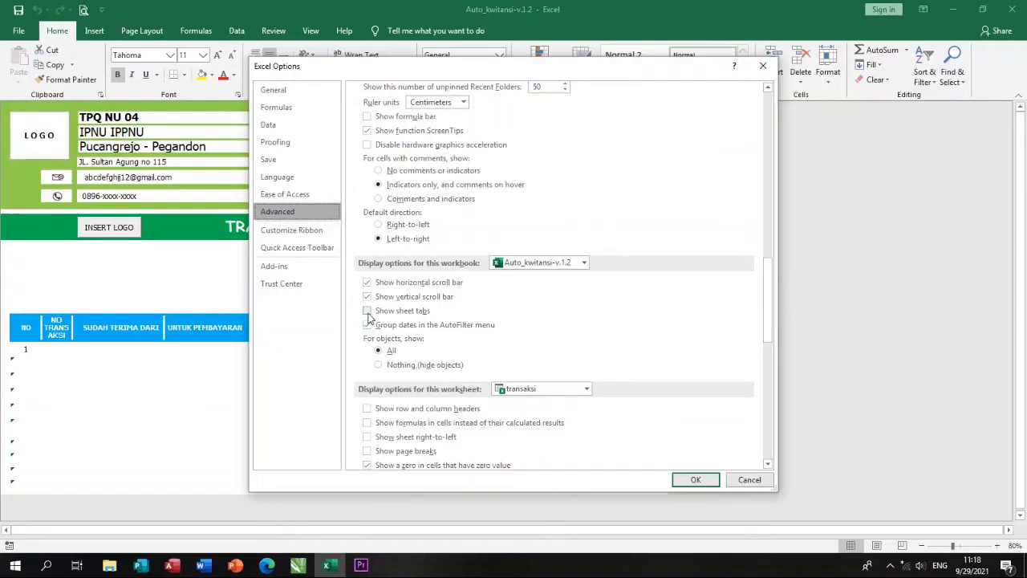
left_click(368, 312)
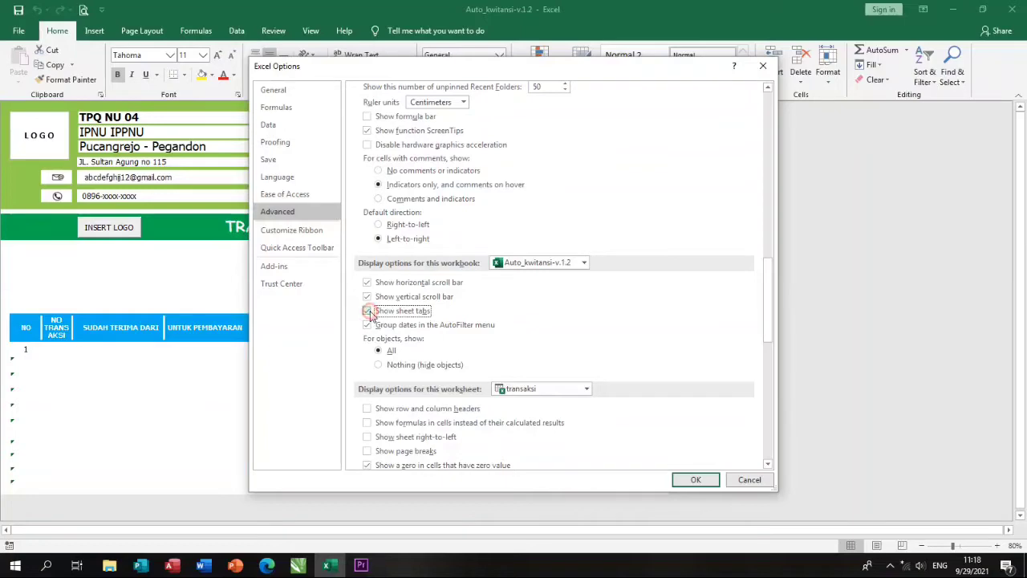
left_click(678, 482)
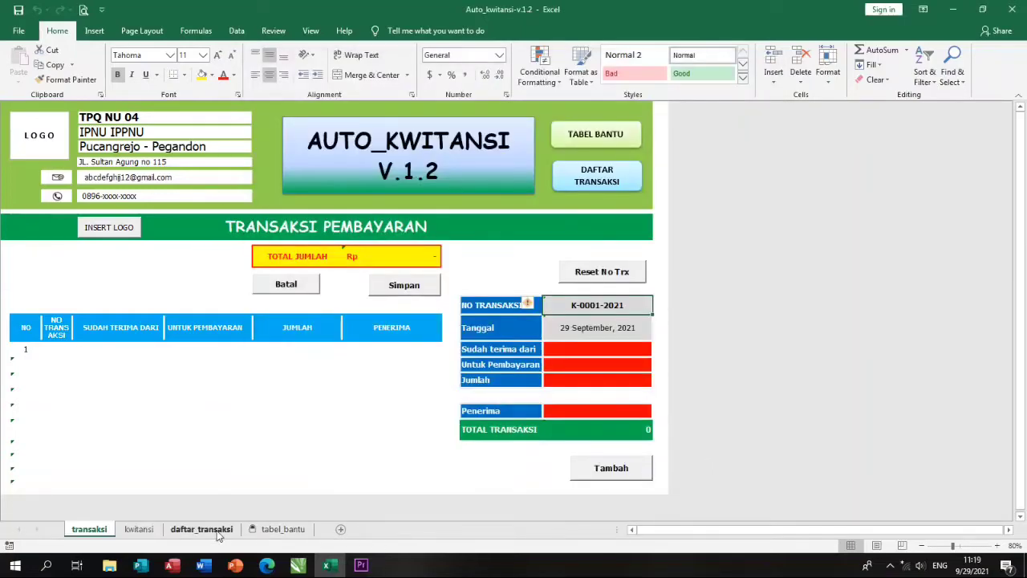
- Look through the workbook's transaksi, kwitansi, daftar_transaksi and tabel_bantu sheets
left_click(138, 529)
left_click(202, 529)
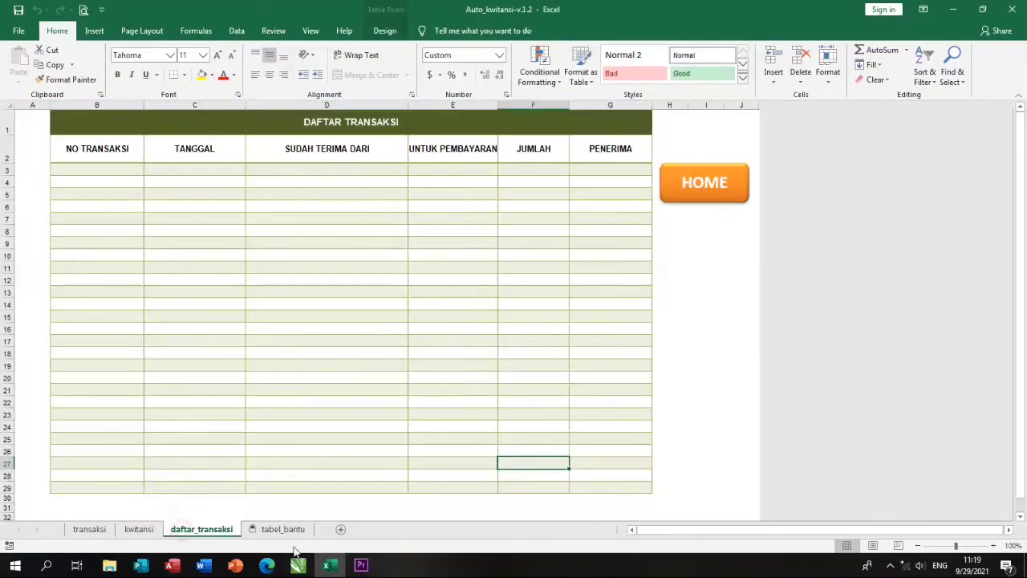
left_click(277, 530)
left_click(211, 532)
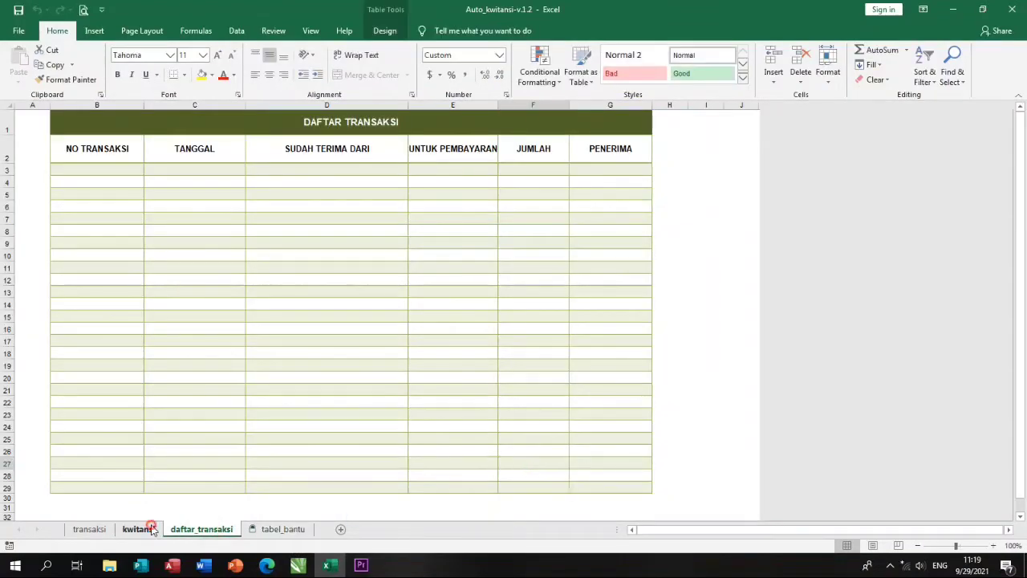
left_click(140, 530)
left_click(90, 530)
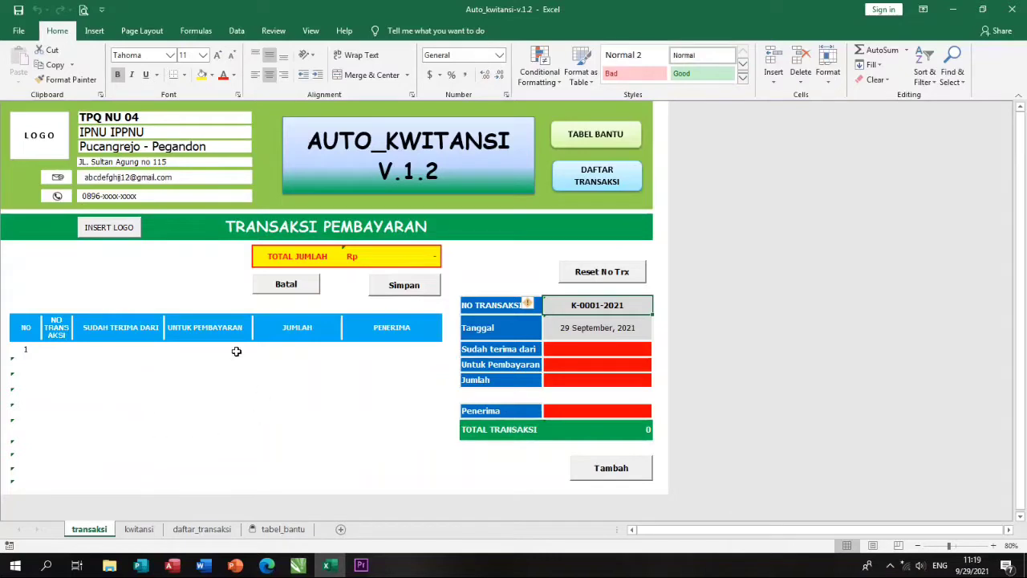
left_click(138, 531)
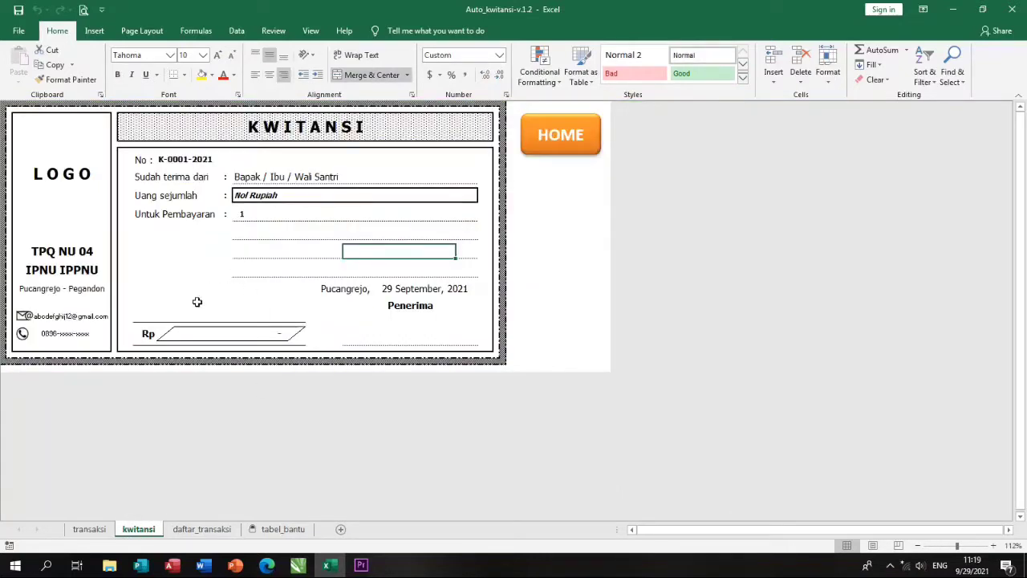
left_click(194, 530)
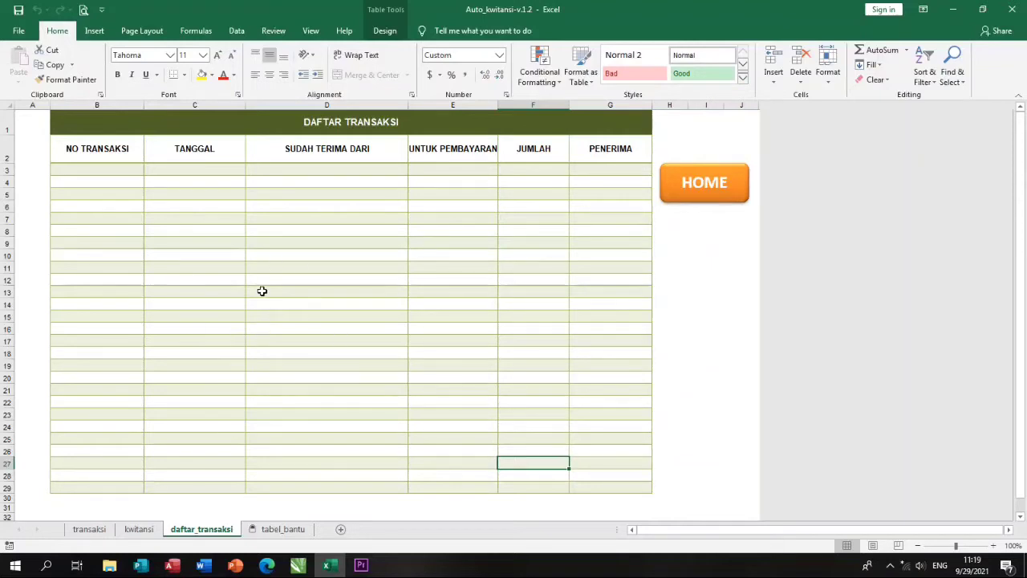
- Examine the student name, payment type, recipient and payer lists on the tabel_bantu sheet
left_click(285, 529)
left_click(393, 354)
left_click(399, 391)
left_click(394, 424)
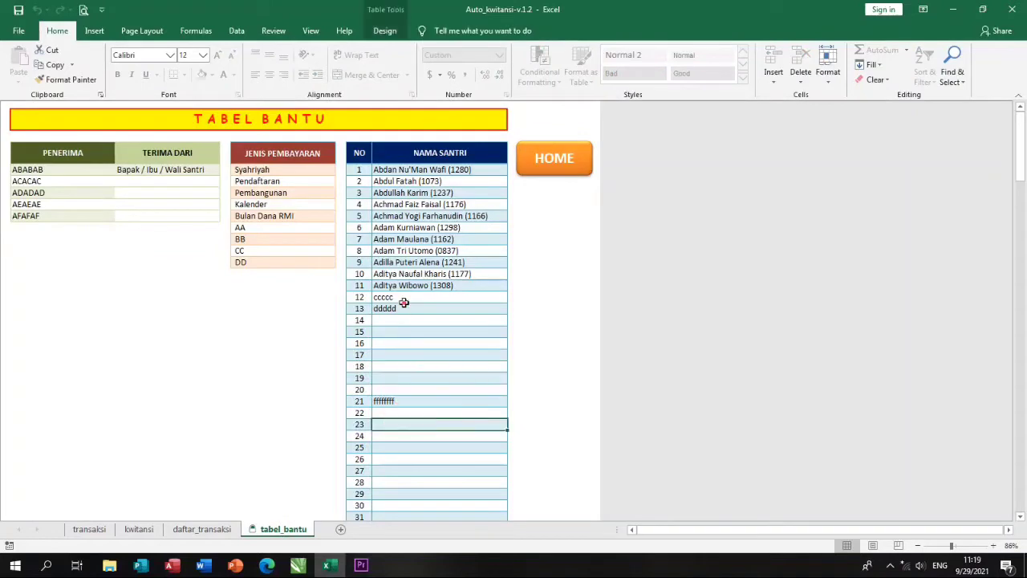
left_click(404, 299)
left_click(278, 215)
left_click(100, 178)
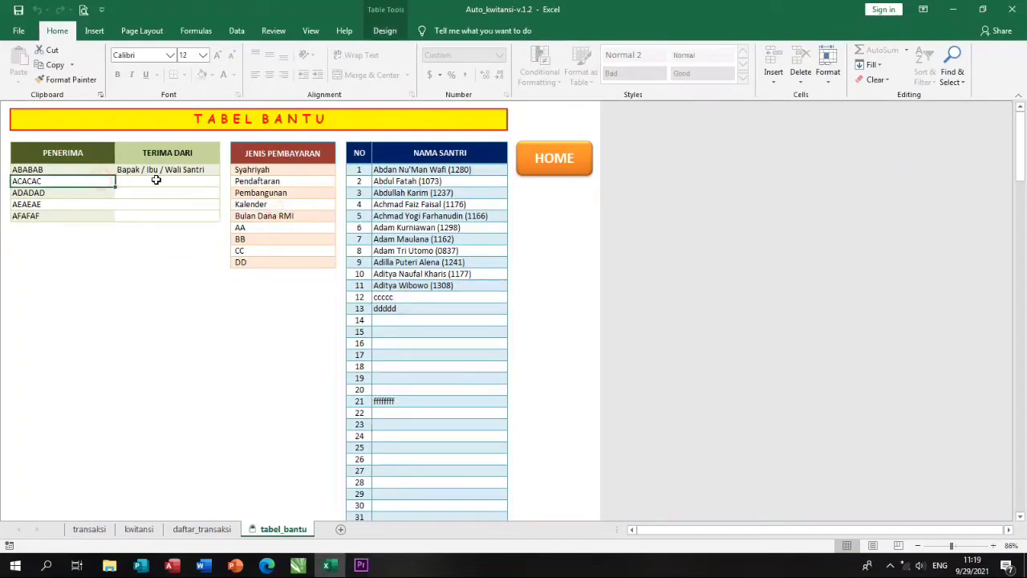
left_click(156, 179)
left_click(103, 207)
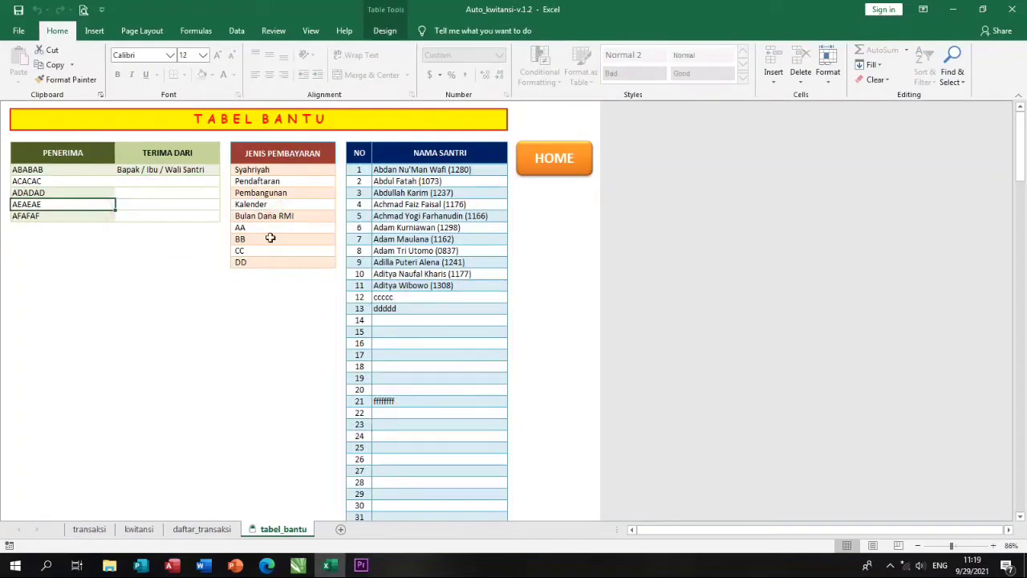
- Examine the transaksi sheet's payment form and the institution name, address and contact cells in its header
left_click(100, 529)
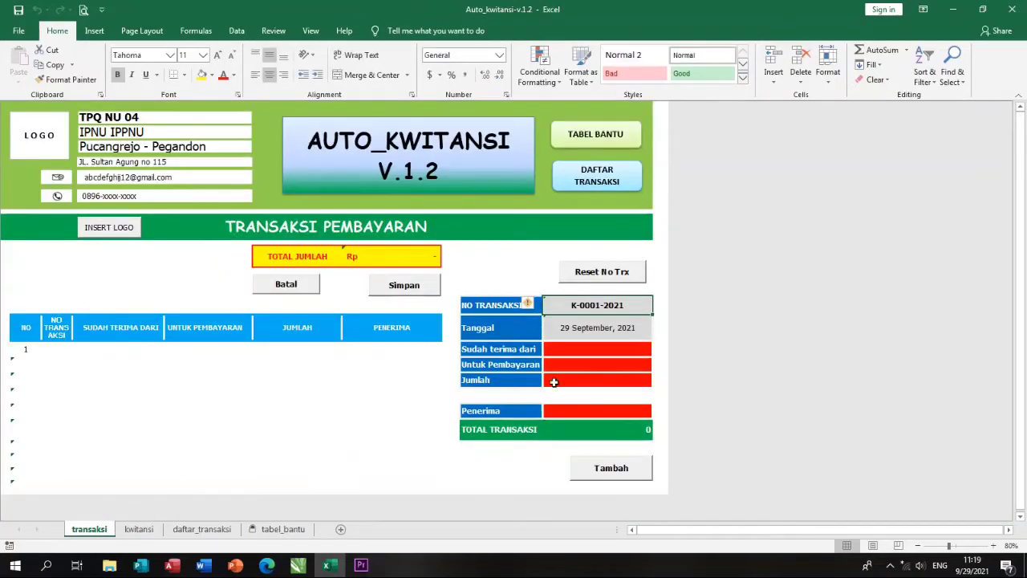
left_click(378, 390)
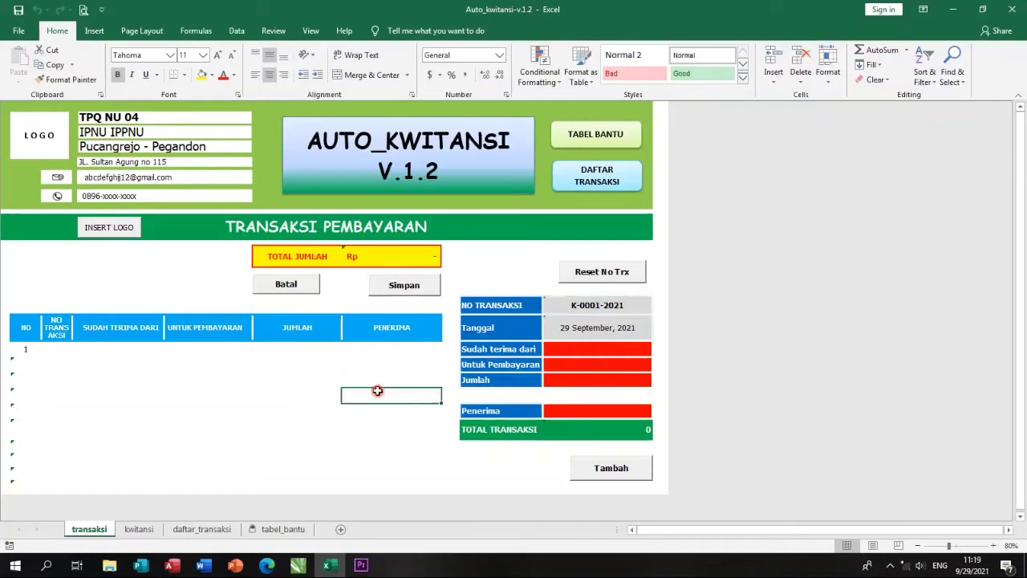
left_click(165, 120)
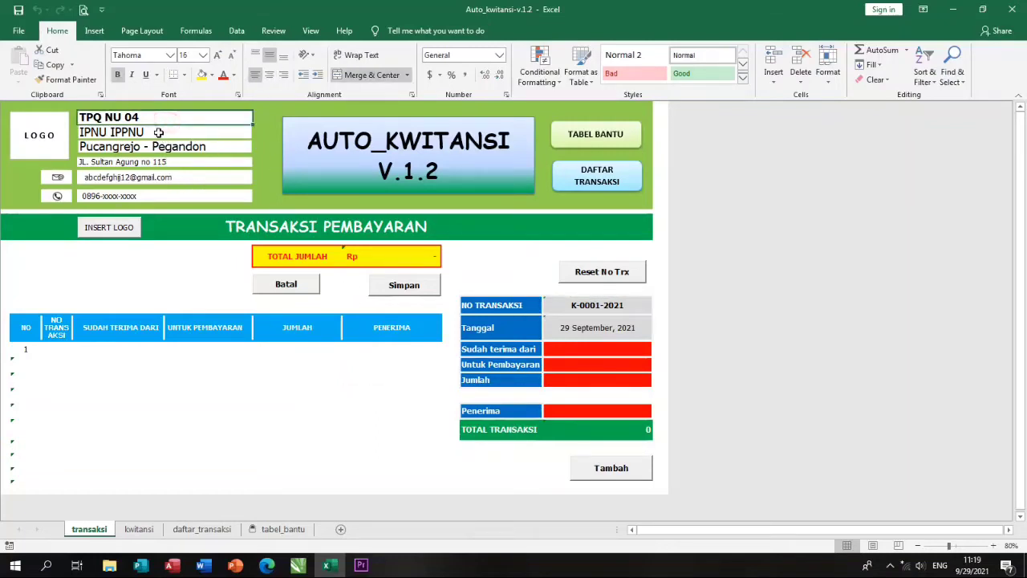
key("Down")
key("Down")
left_click(163, 120)
left_click(106, 199)
left_click(138, 174)
left_click(158, 146)
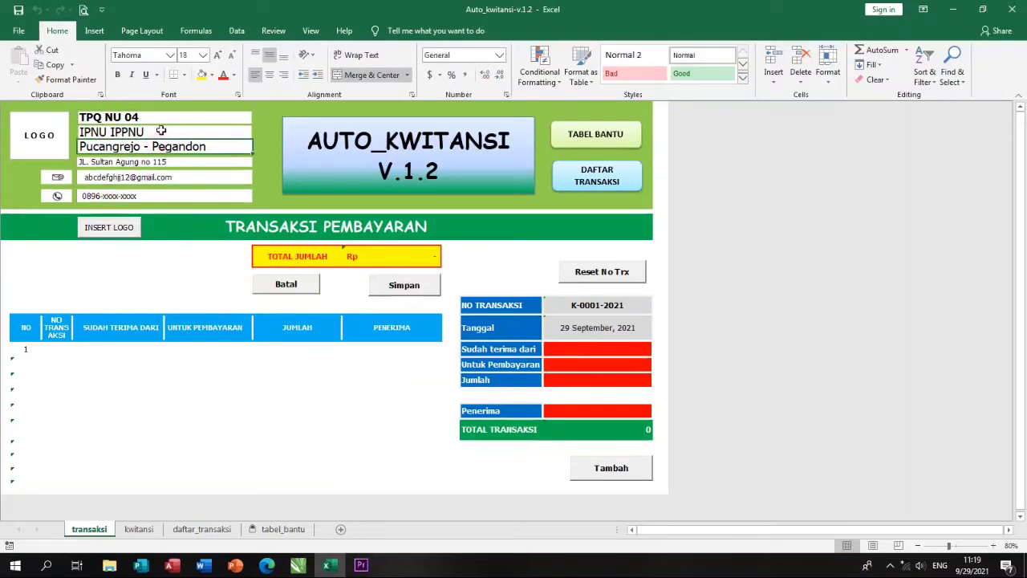
left_click(162, 132)
left_click(164, 119)
left_click(165, 146)
- Insert the Logo-RMI-NU picture from the Pictures folder as the workbook's logo
left_click(111, 229)
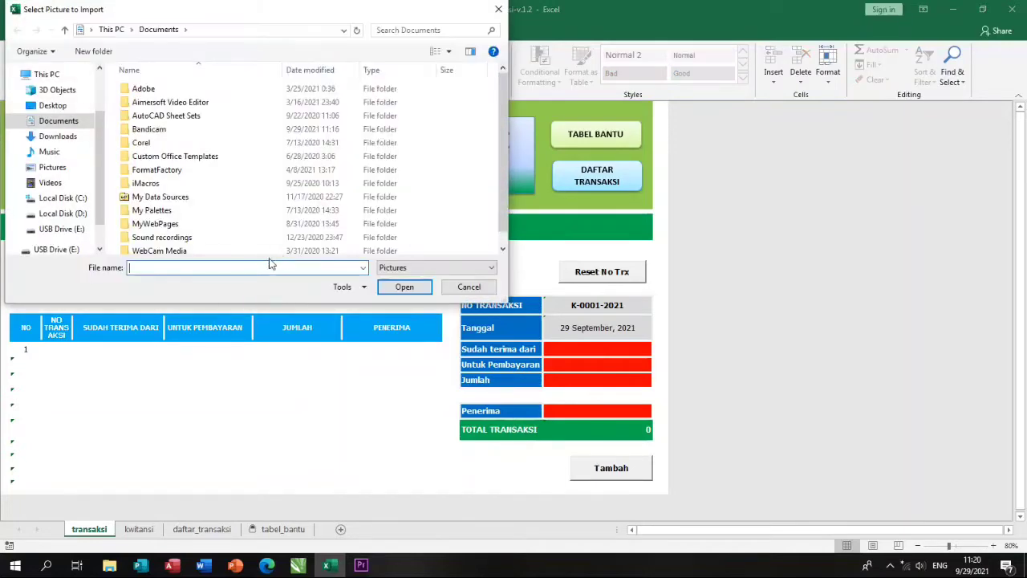
left_click(70, 170)
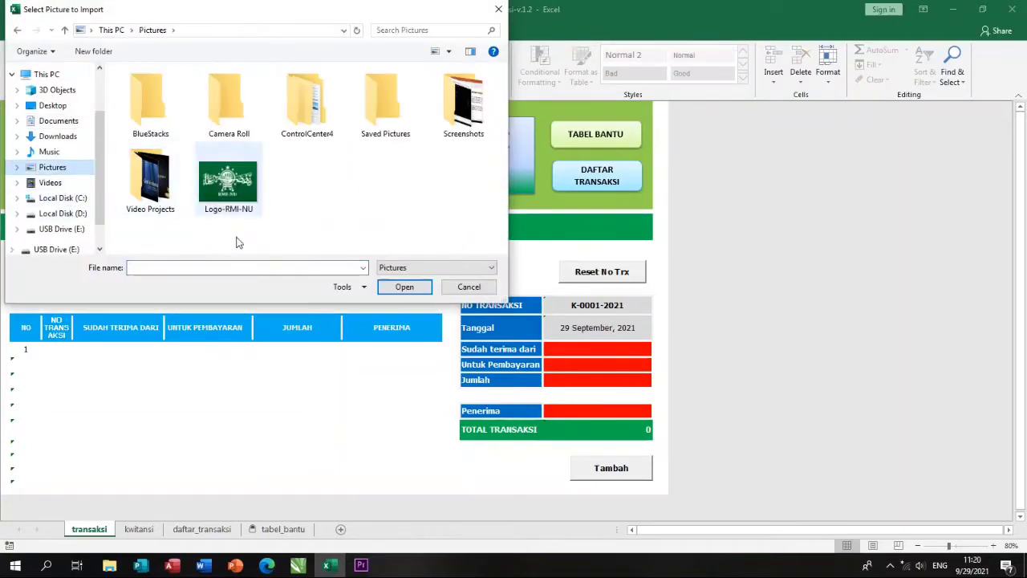
left_click(228, 192)
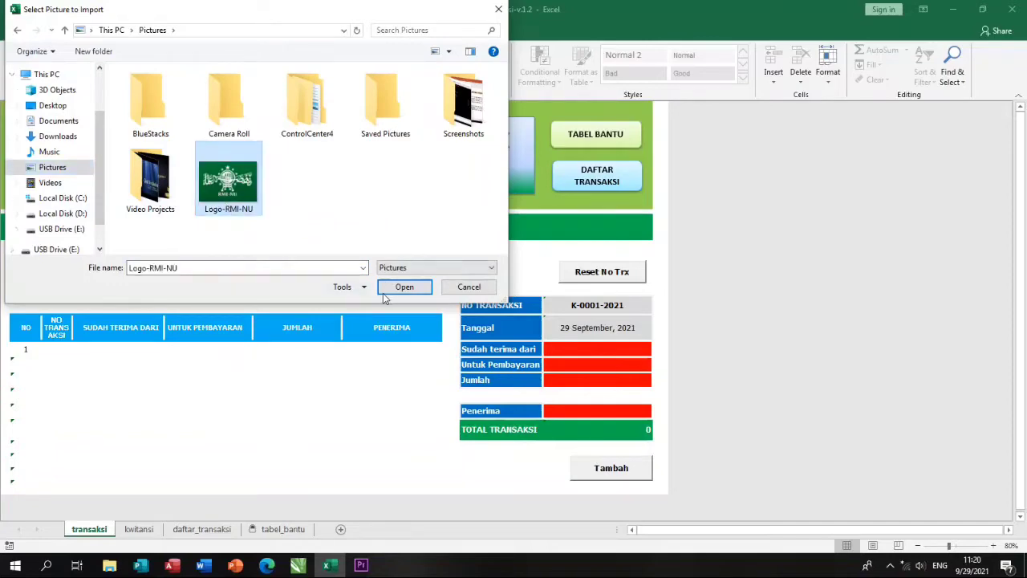
left_click(399, 289)
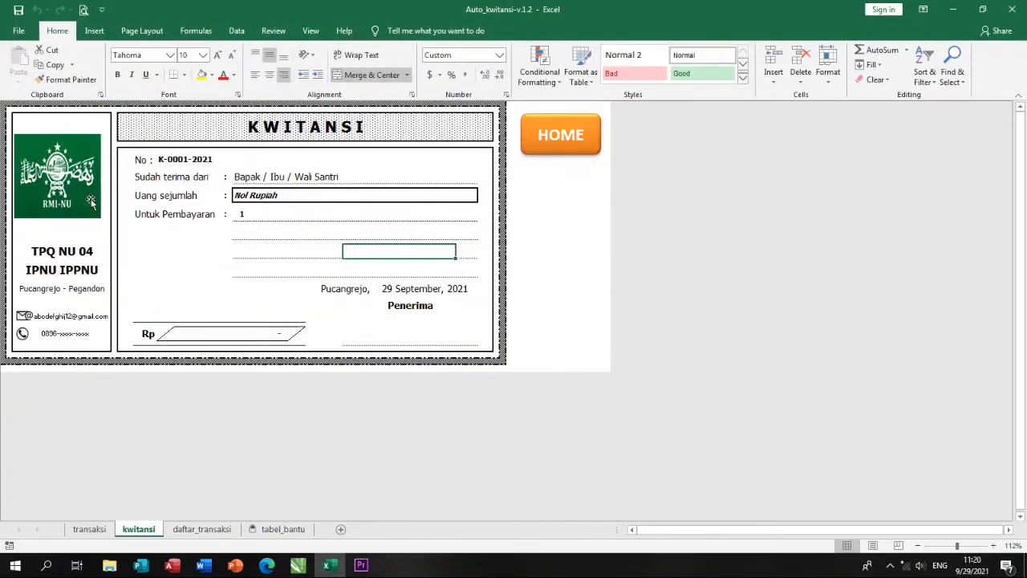
- Nudge the logo on the kwitansi sheet slightly to the right to centre it above the institution name
left_click(75, 195)
key("Right")
key("Right")
key("Right")
key("Right")
key("Right")
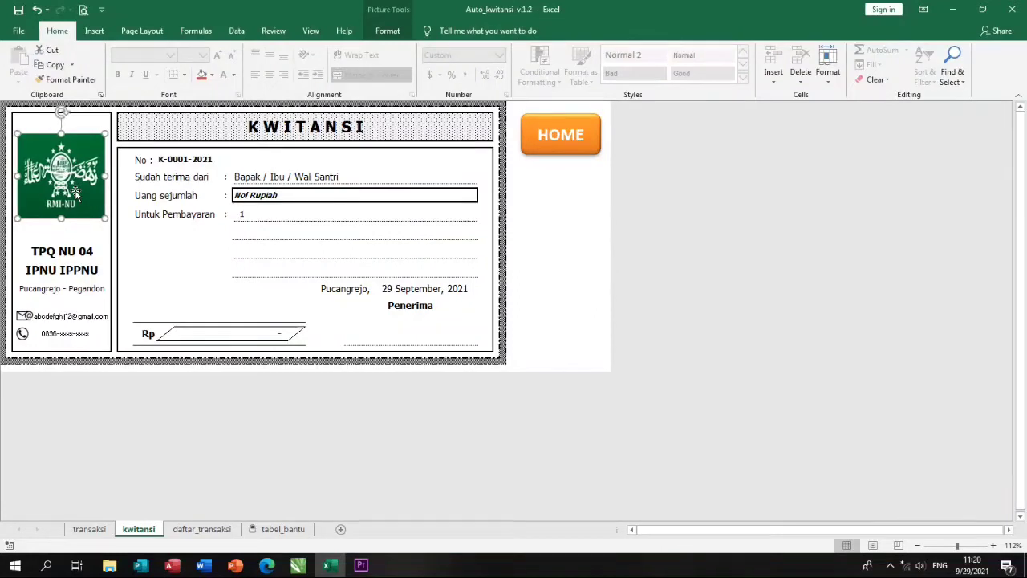
left_click(518, 231)
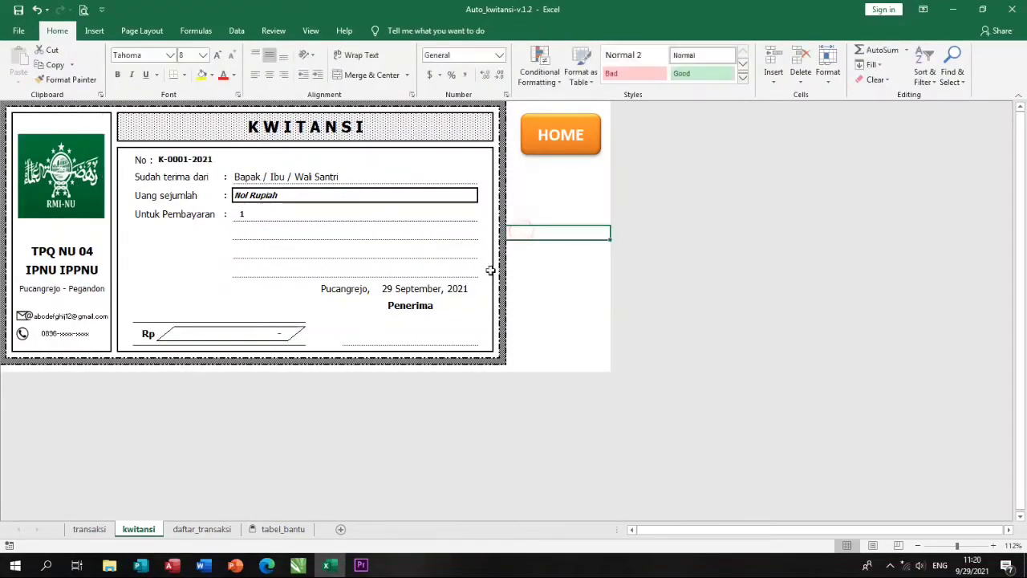
- Compare the logo and institution details in the transaksi header with those on the kwitansi receipt
left_click(88, 529)
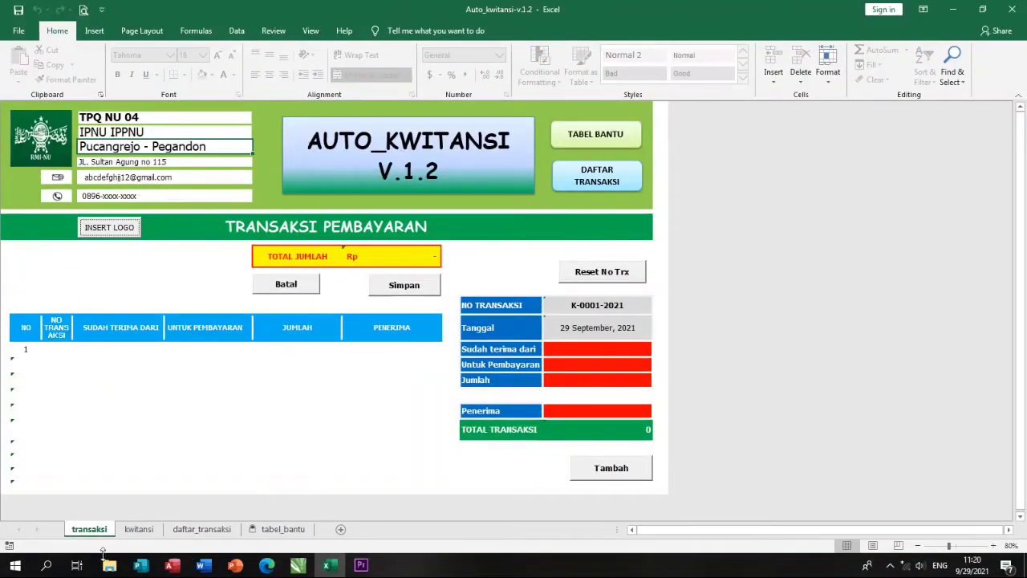
left_click(138, 529)
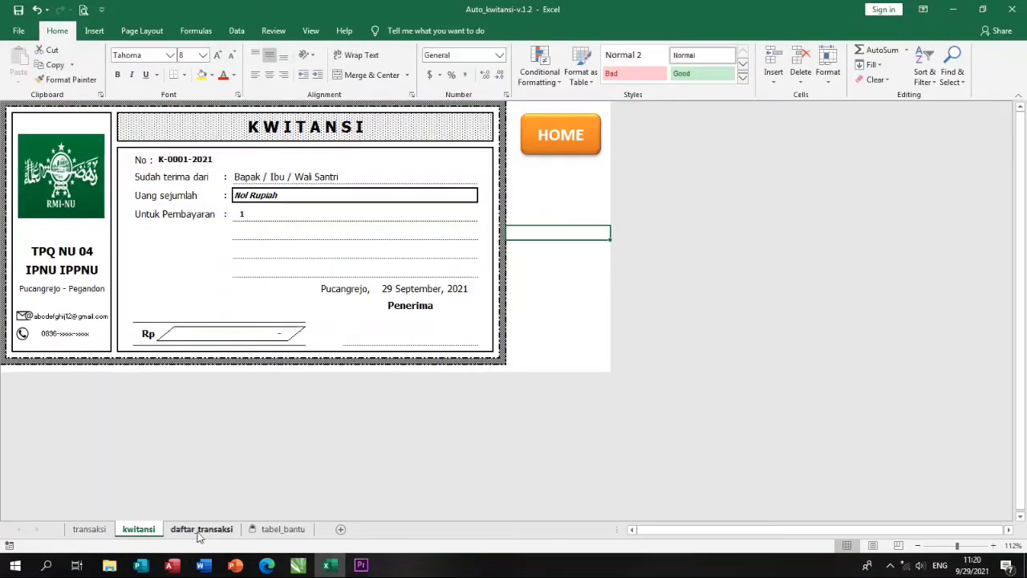
left_click(89, 529)
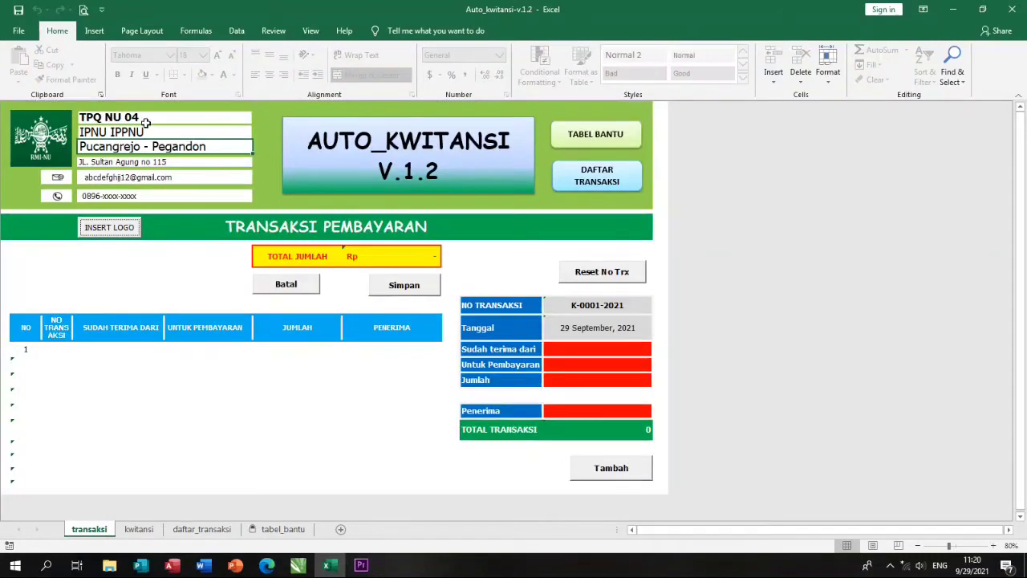
left_click(139, 530)
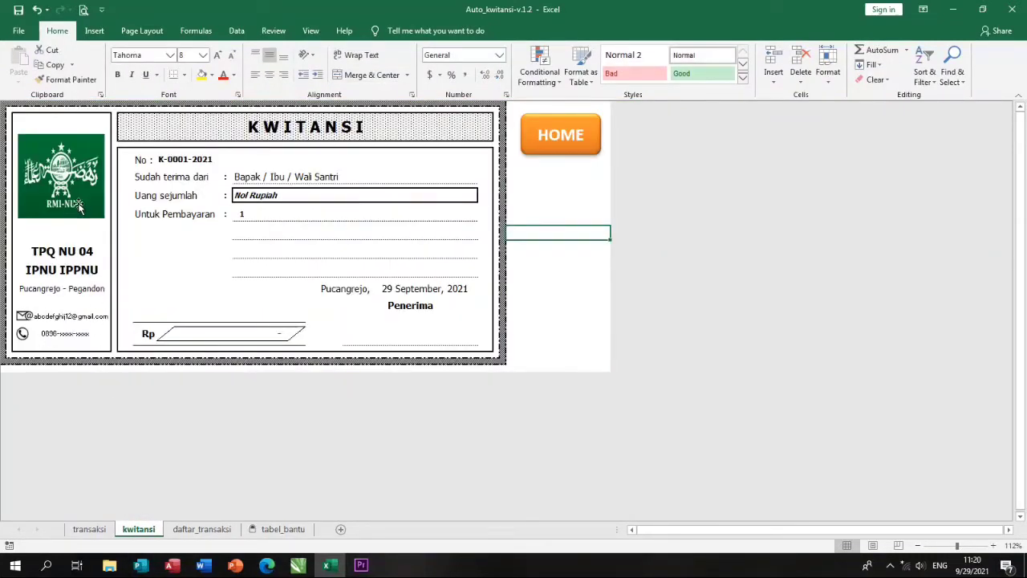
left_click(89, 529)
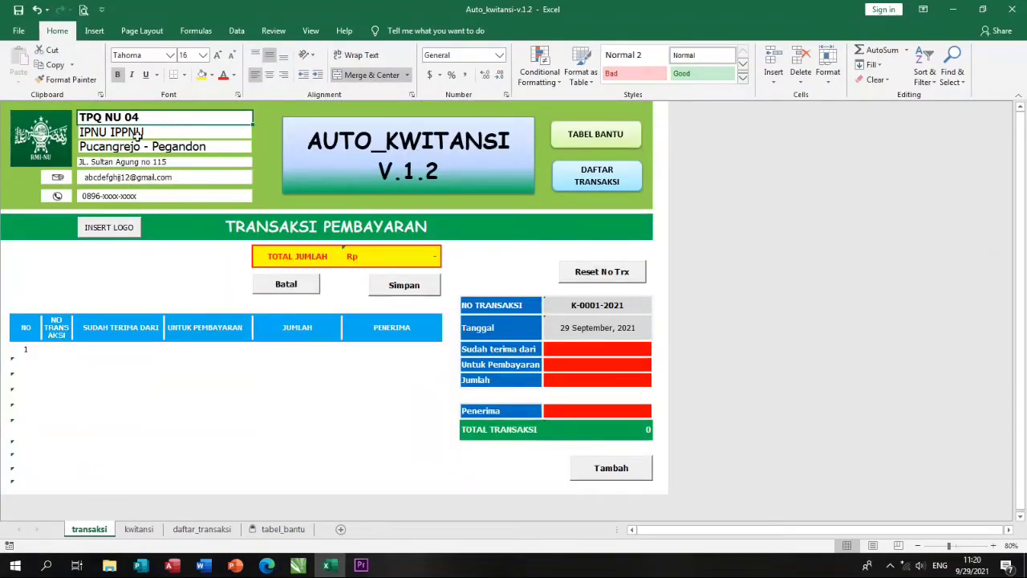
left_click(138, 529)
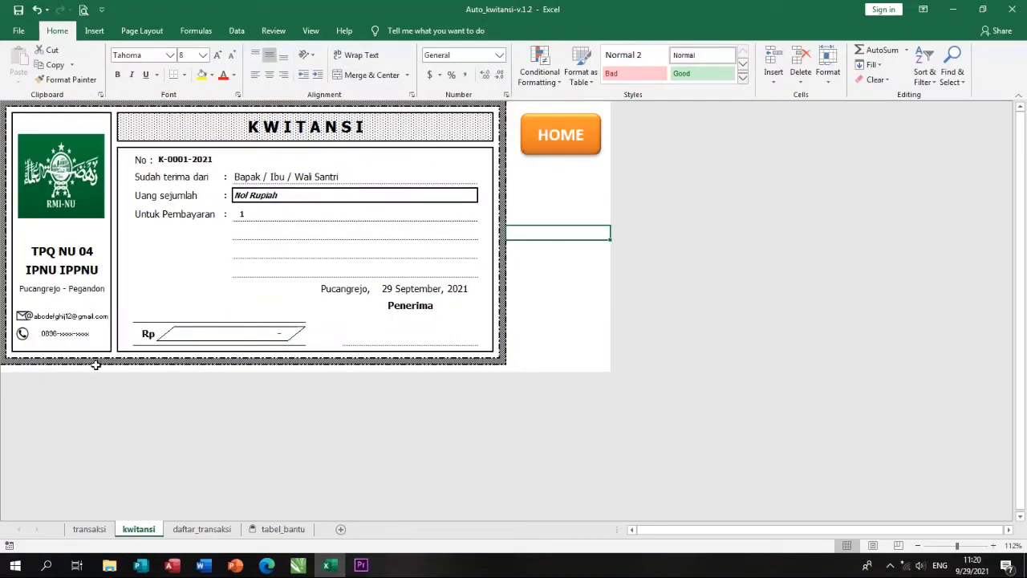
- Examine the receipt number on kwitansi, and the transaction number, date and Sudah terima dari choices on transaksi
left_click(178, 160)
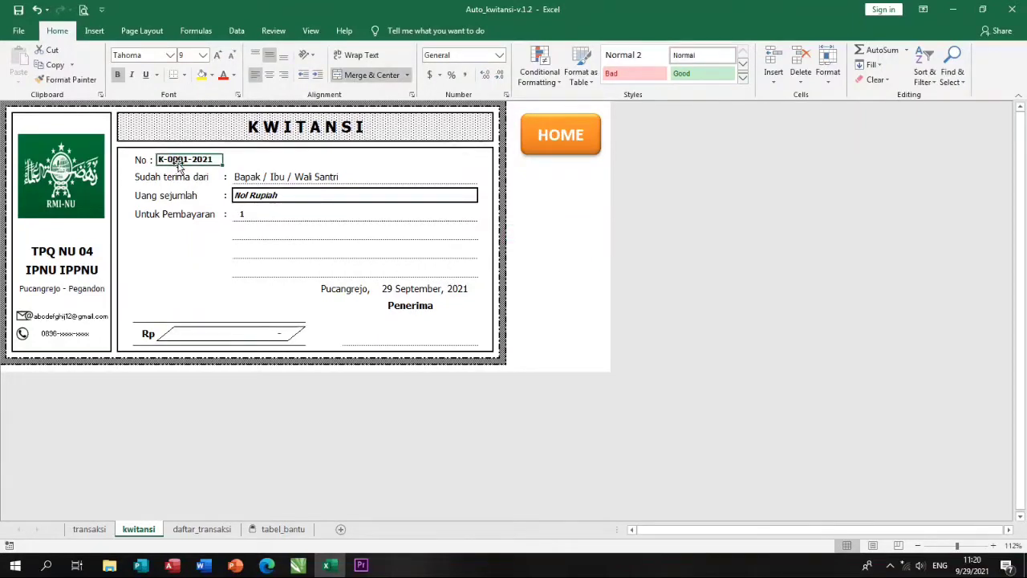
left_click(92, 531)
left_click(576, 306)
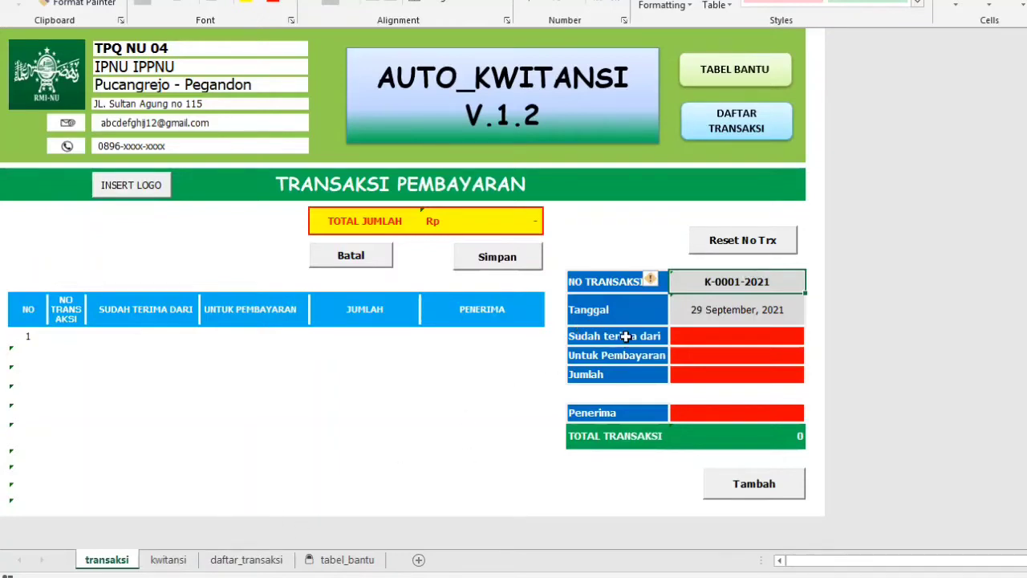
left_click(729, 315)
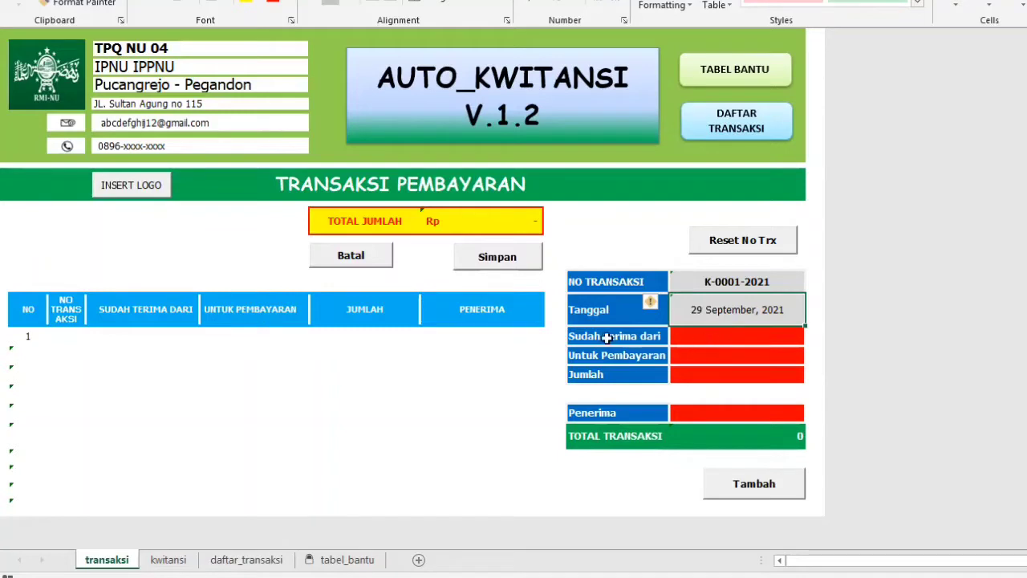
left_click(725, 338)
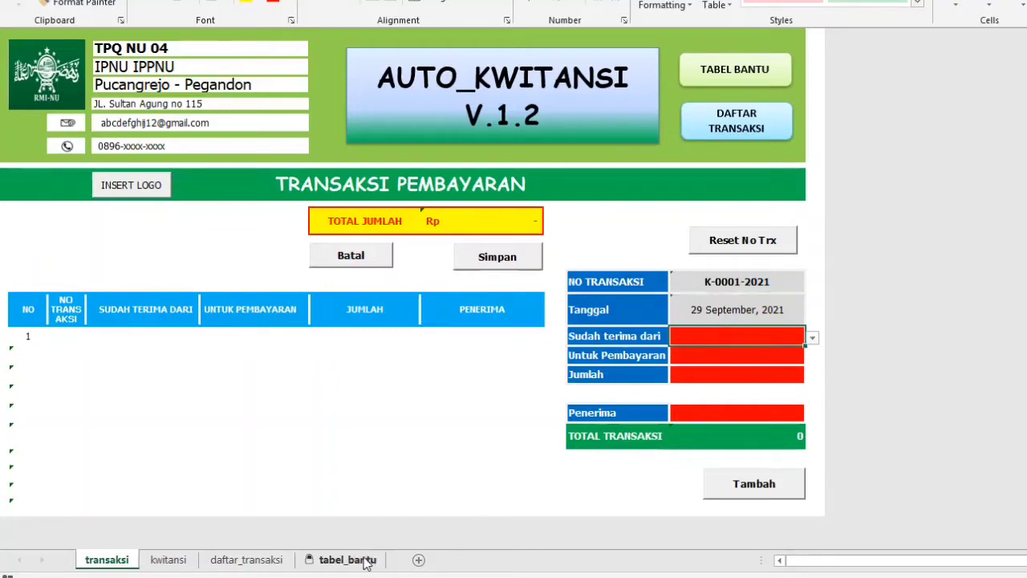
left_click(814, 339)
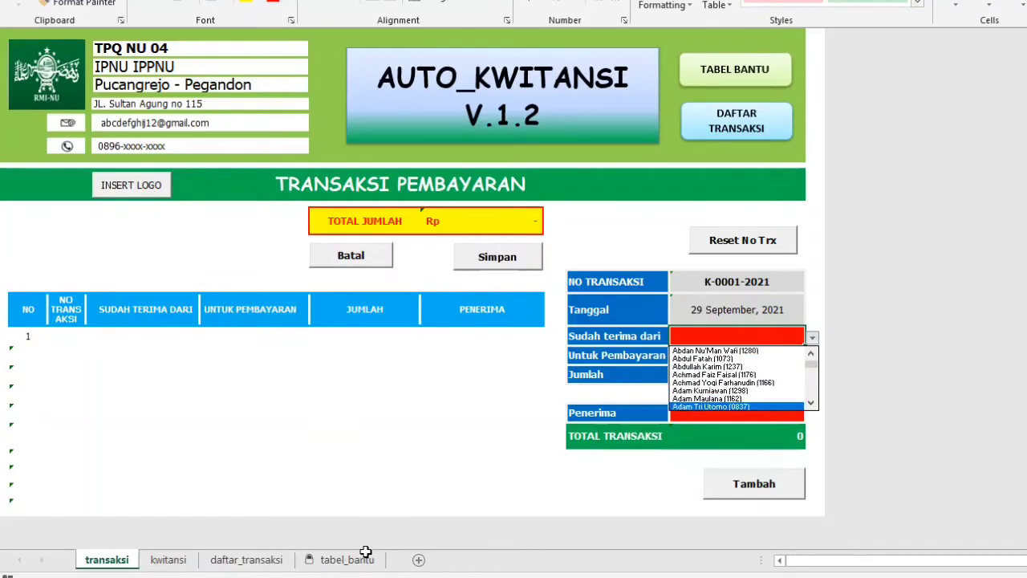
key("Escape")
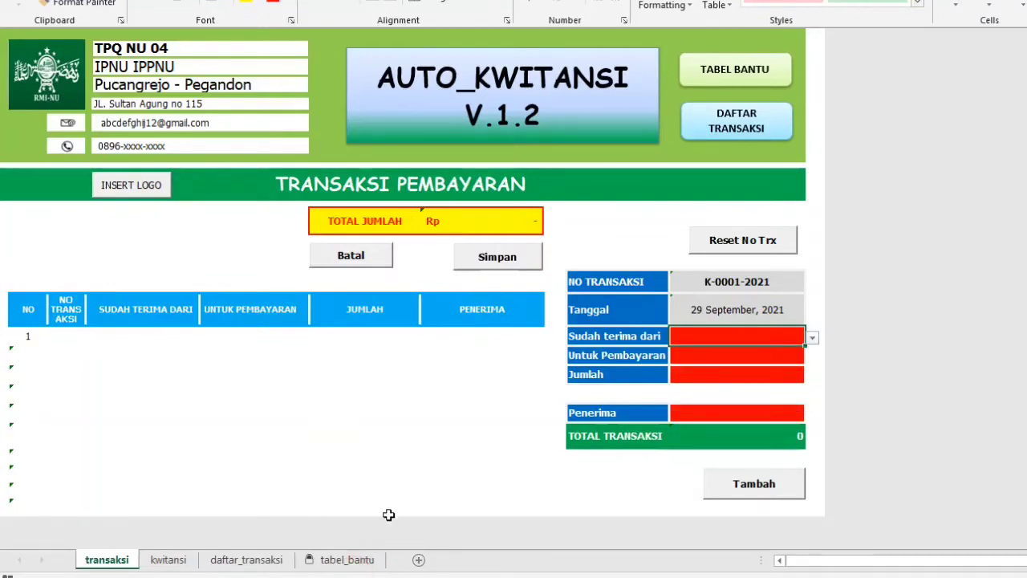
- Examine the full NAMA SANTRI list on the tabel_bantu sheet, including its filled and empty rows down to number 200
left_click(353, 559)
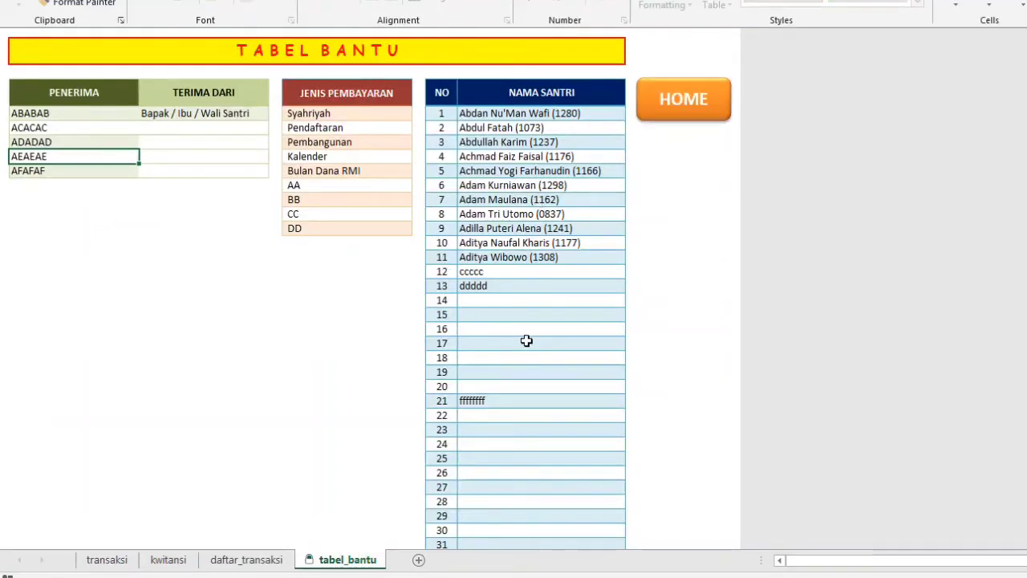
left_click(529, 372)
left_click(544, 272)
left_click(523, 315)
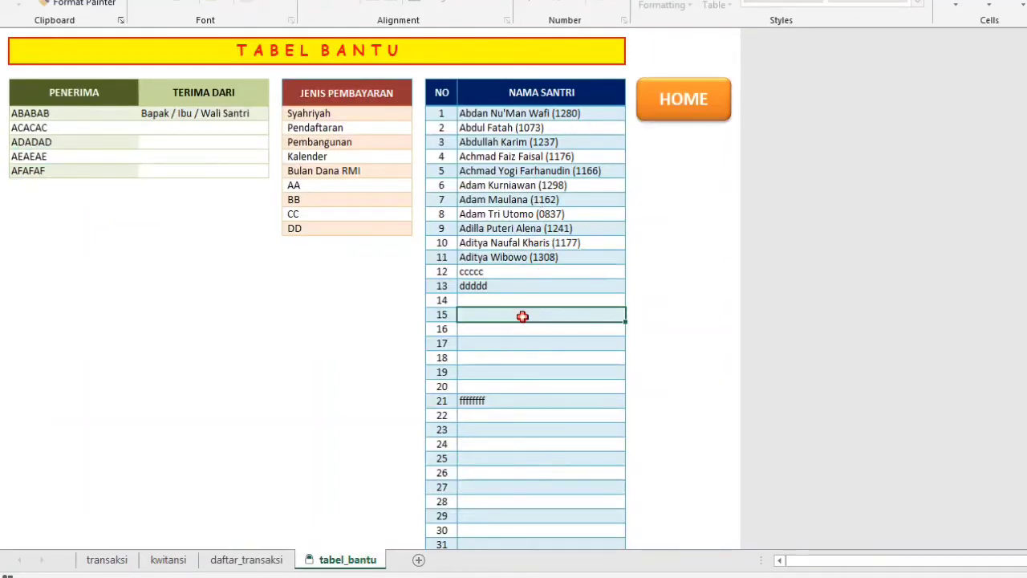
left_click(514, 414)
scroll(533, 458, "down", 20)
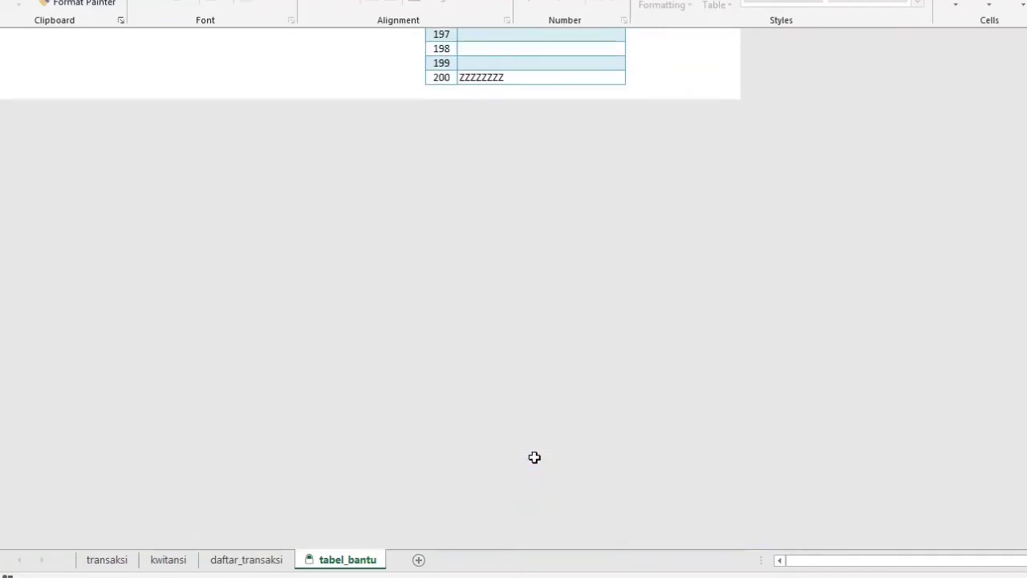
scroll(535, 458, "up", 20)
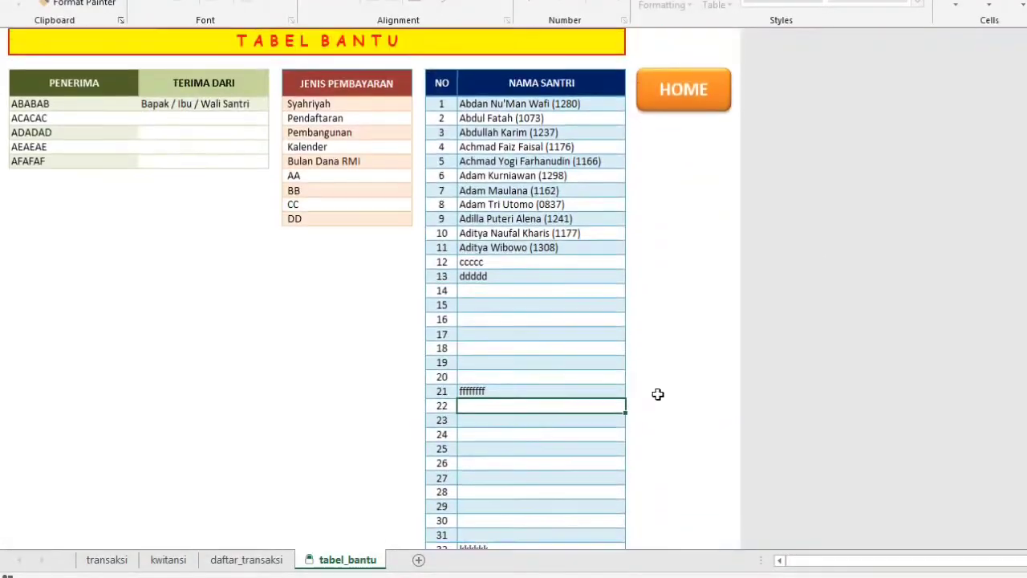
left_click(569, 107)
left_click(580, 367)
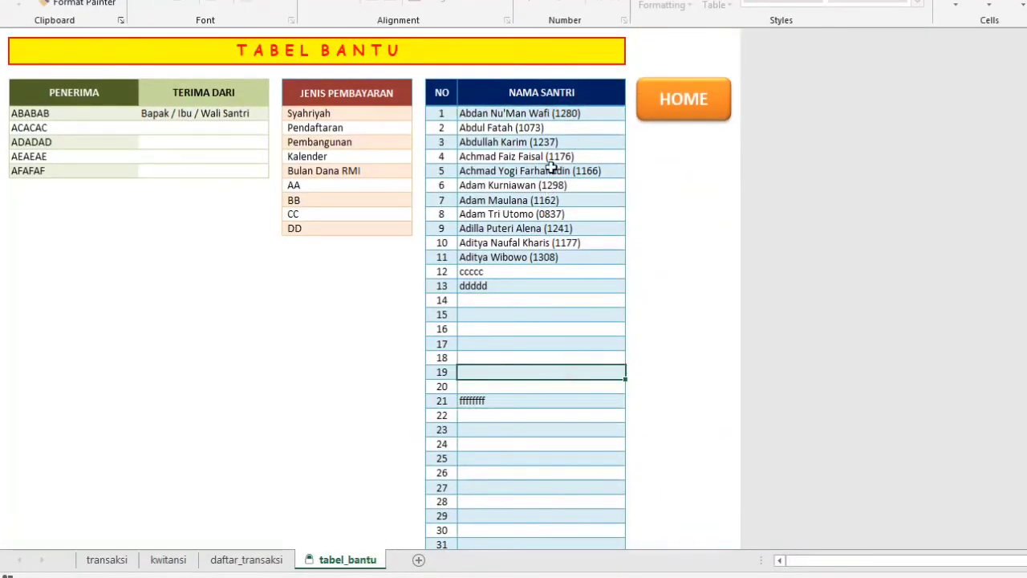
left_click(553, 168)
left_click(551, 358)
left_click(545, 443)
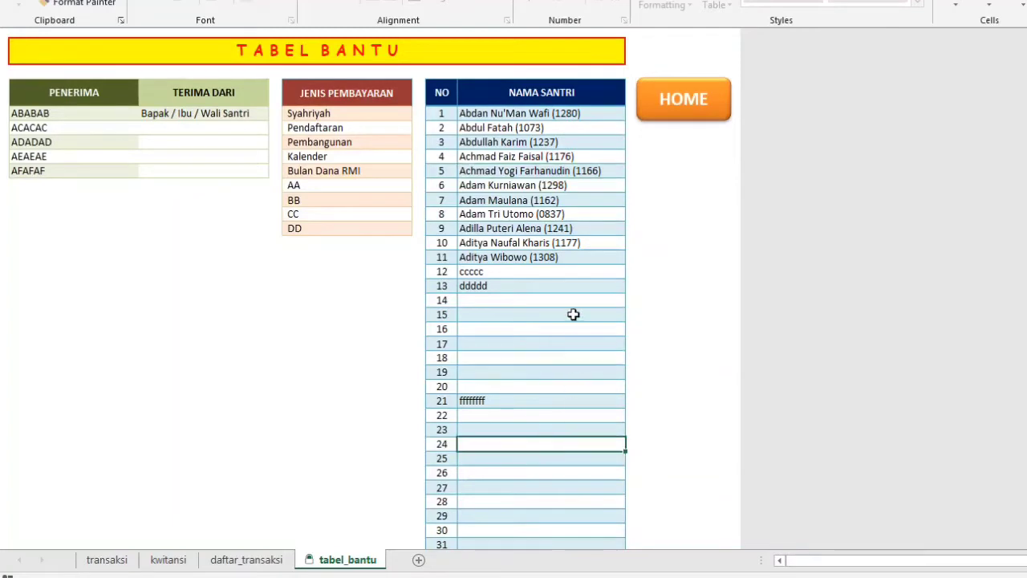
left_click(566, 285)
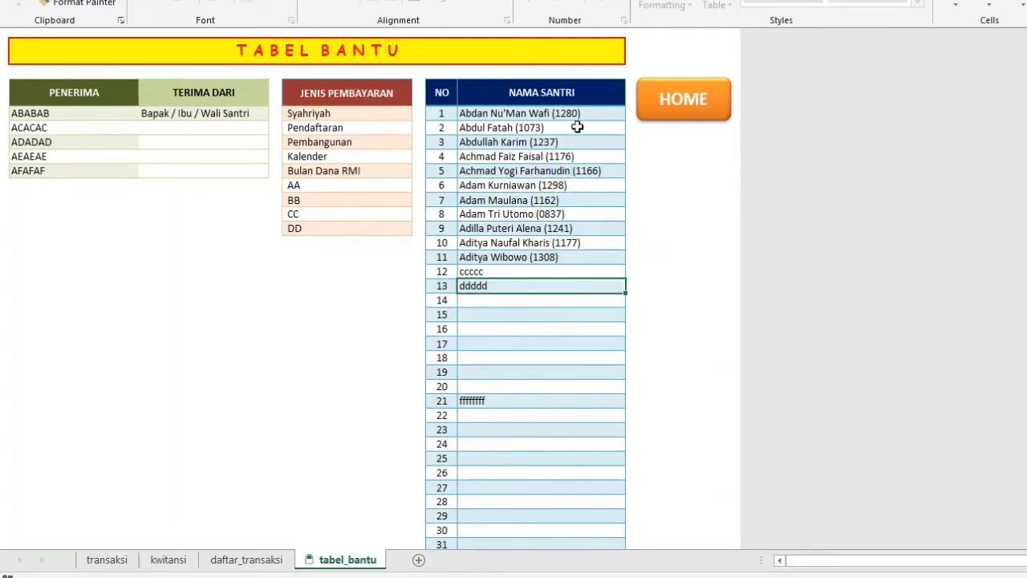
left_click(560, 171)
left_click(560, 257)
left_click(553, 386)
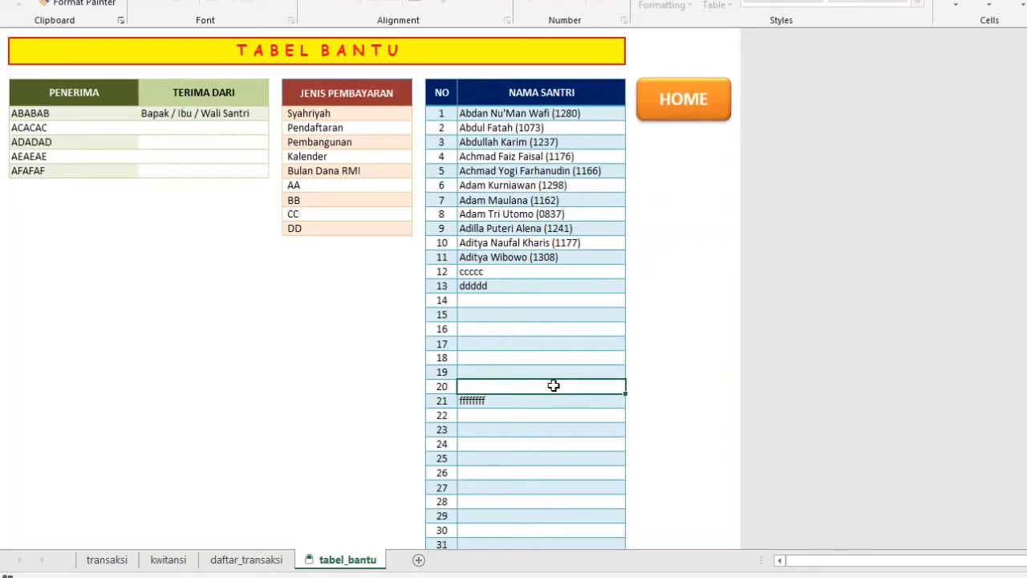
left_click(562, 255)
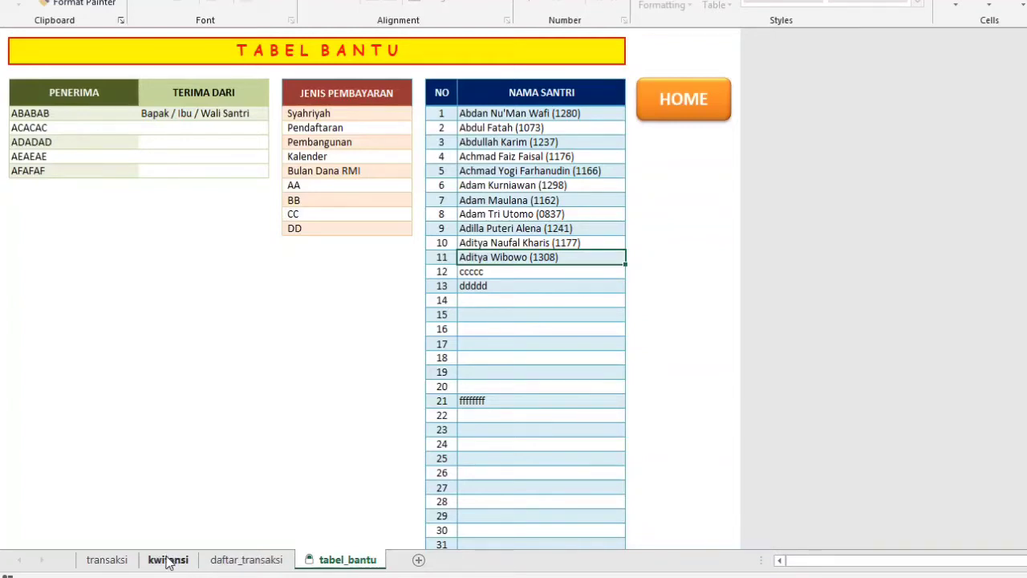
- Compare the Sudah terima dari field on the transaksi sheet with the NAMA SANTRI entries on tabel_bantu
left_click(126, 560)
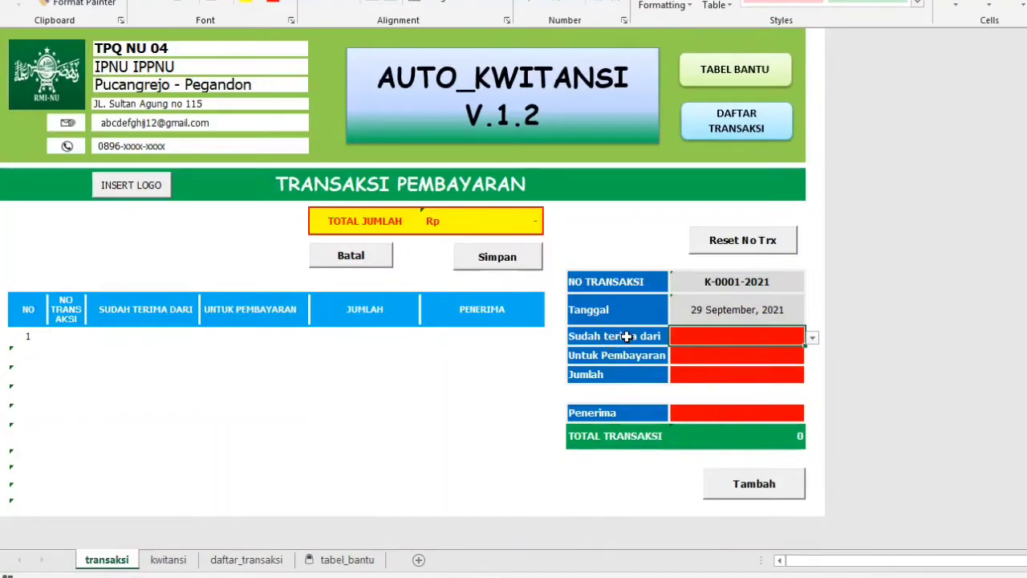
left_click(348, 561)
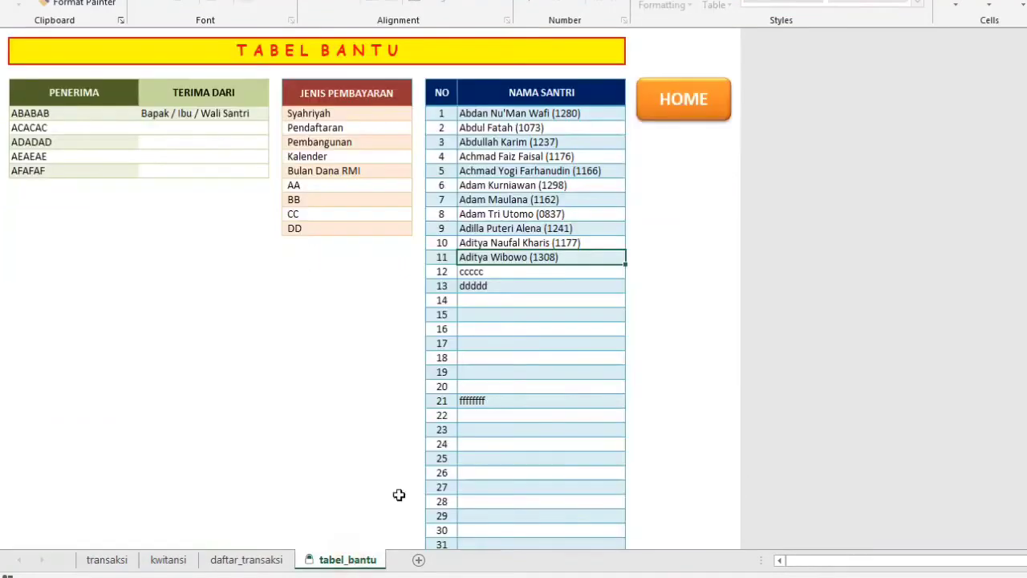
left_click(496, 427)
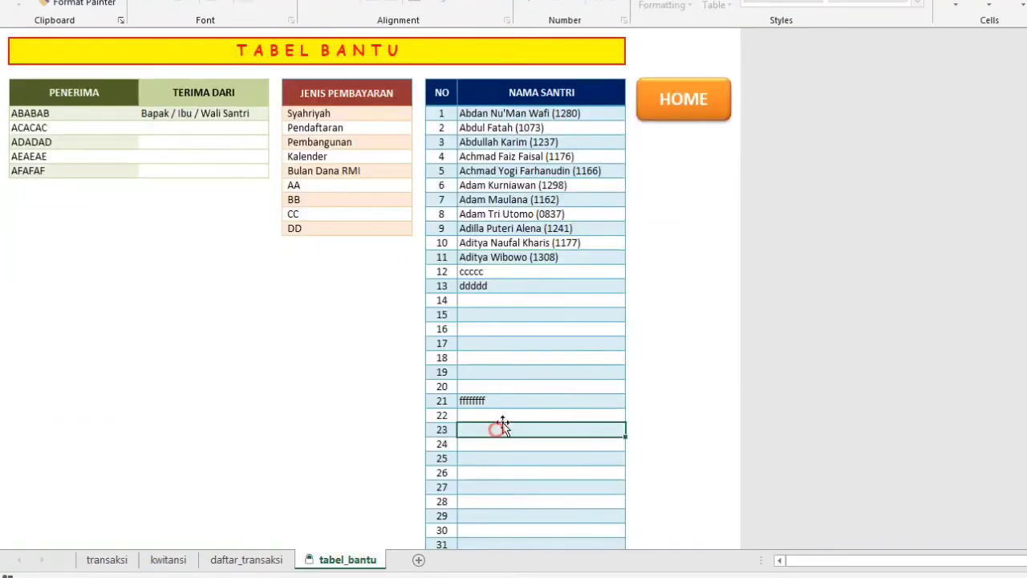
left_click(497, 300)
left_click(523, 127)
left_click(520, 361)
left_click(543, 442)
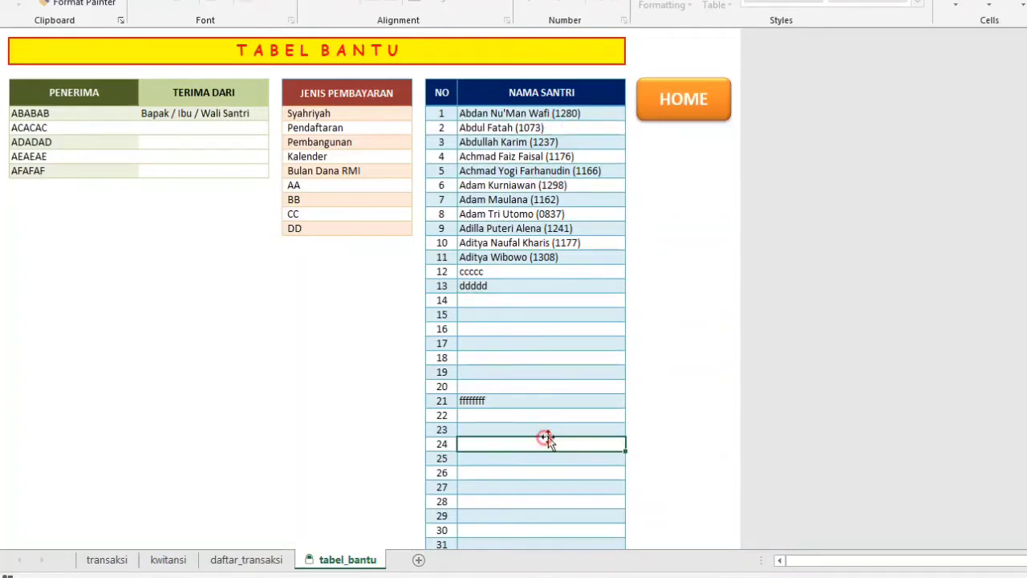
left_click(580, 285)
left_click(557, 342)
left_click(539, 416)
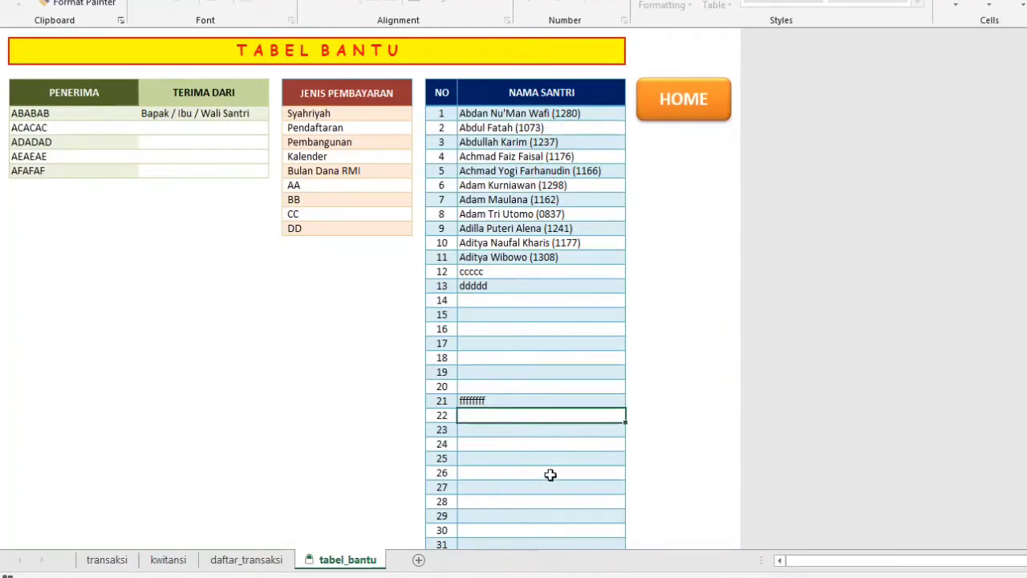
left_click(578, 329)
left_click(579, 275)
left_click(582, 227)
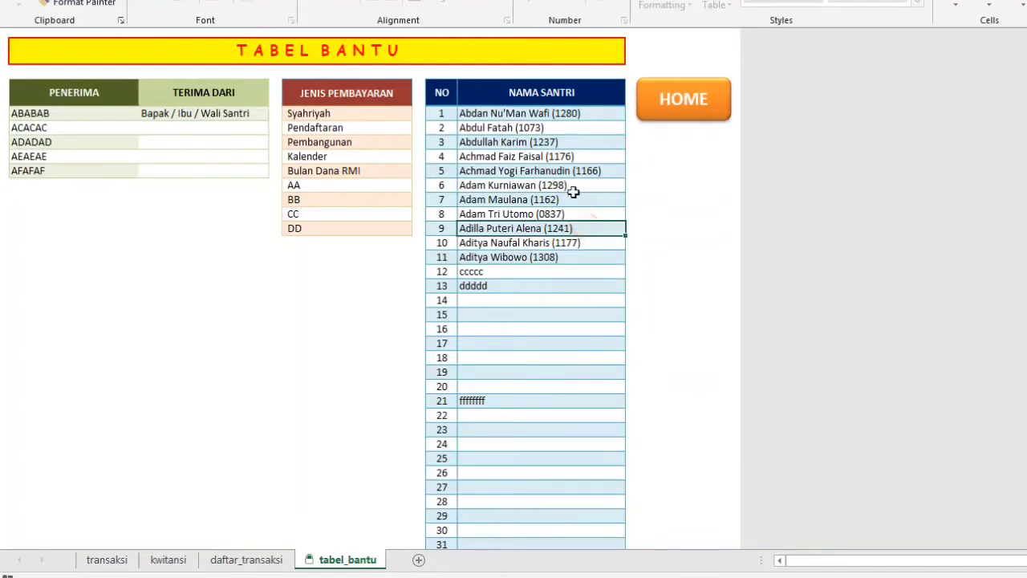
left_click(571, 188)
left_click(569, 170)
left_click(555, 129)
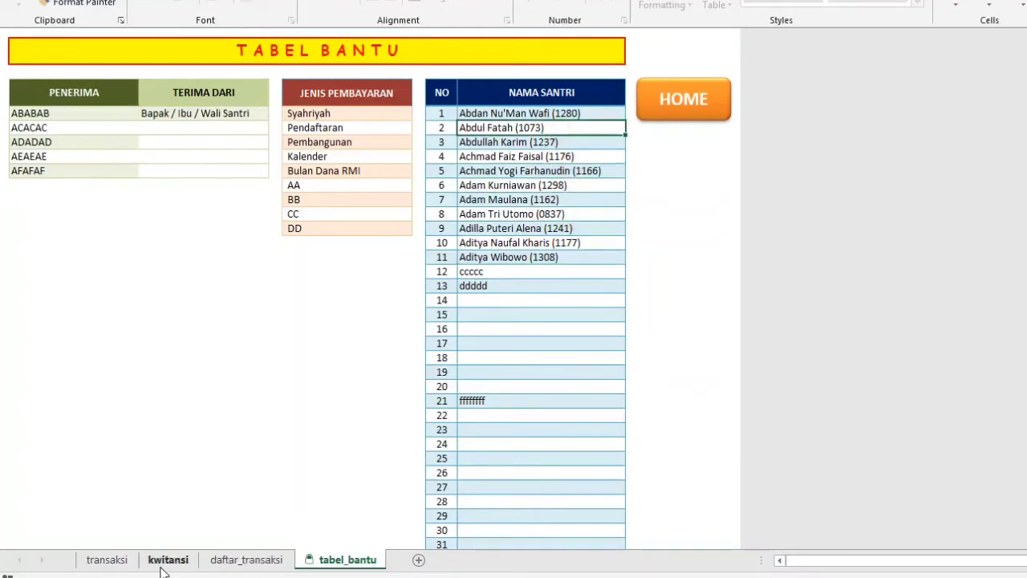
left_click(131, 562)
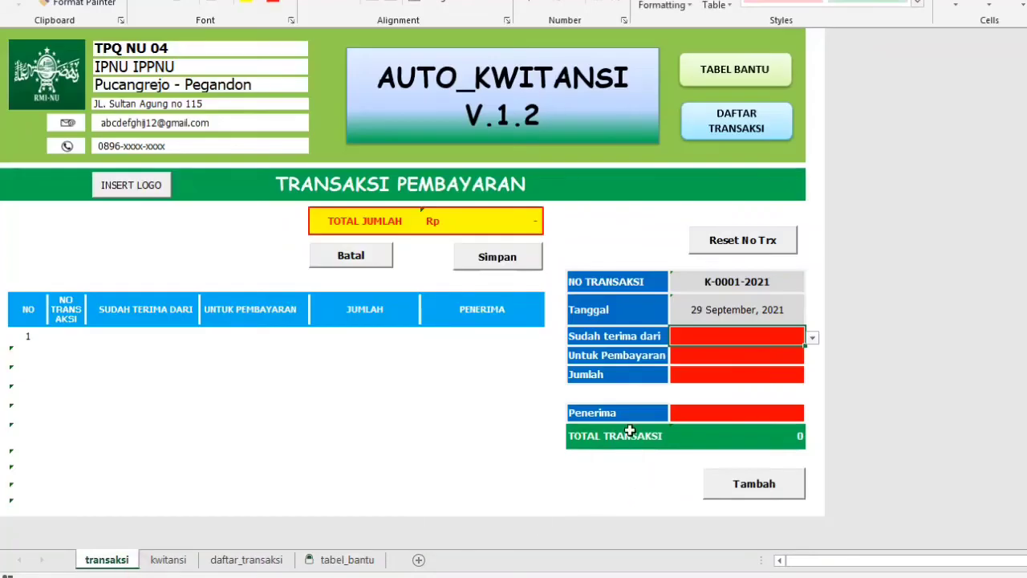
- Compare the Untuk Pembayaran choices on the transaksi sheet with the JENIS PEMBAYARAN entries on tabel_bantu
left_click(739, 356)
left_click(813, 357)
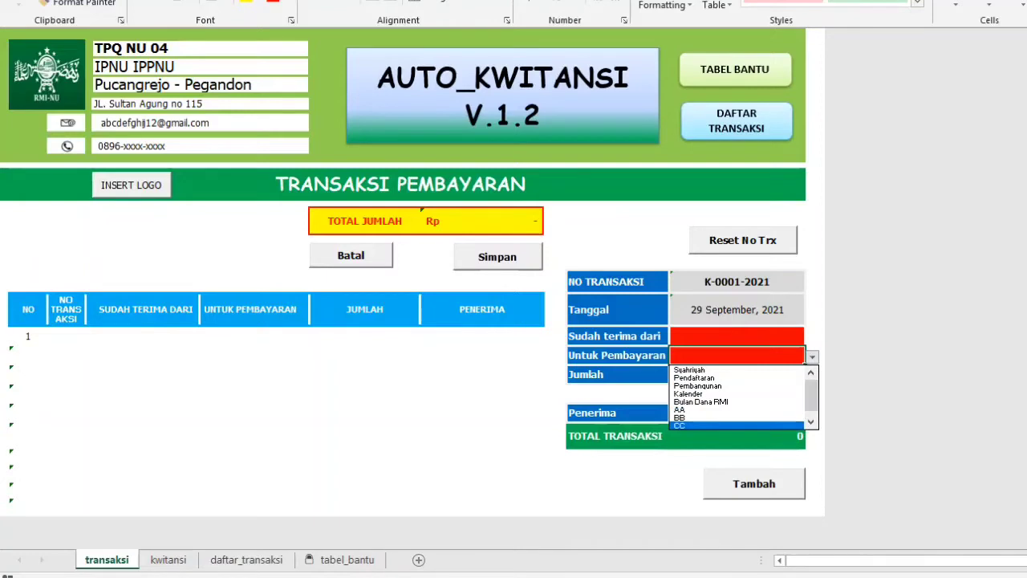
left_click(335, 564)
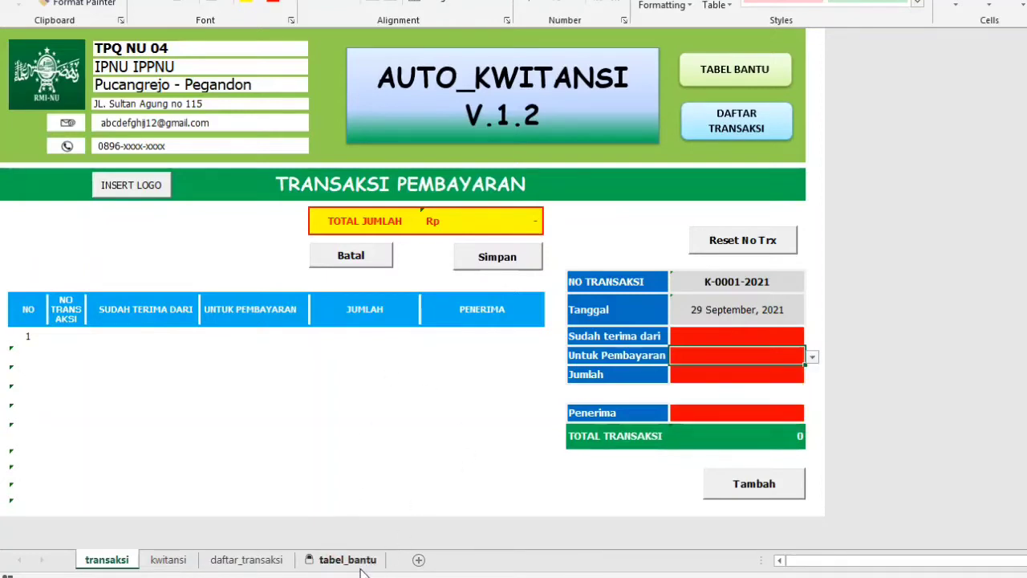
left_click(357, 559)
left_click(401, 238)
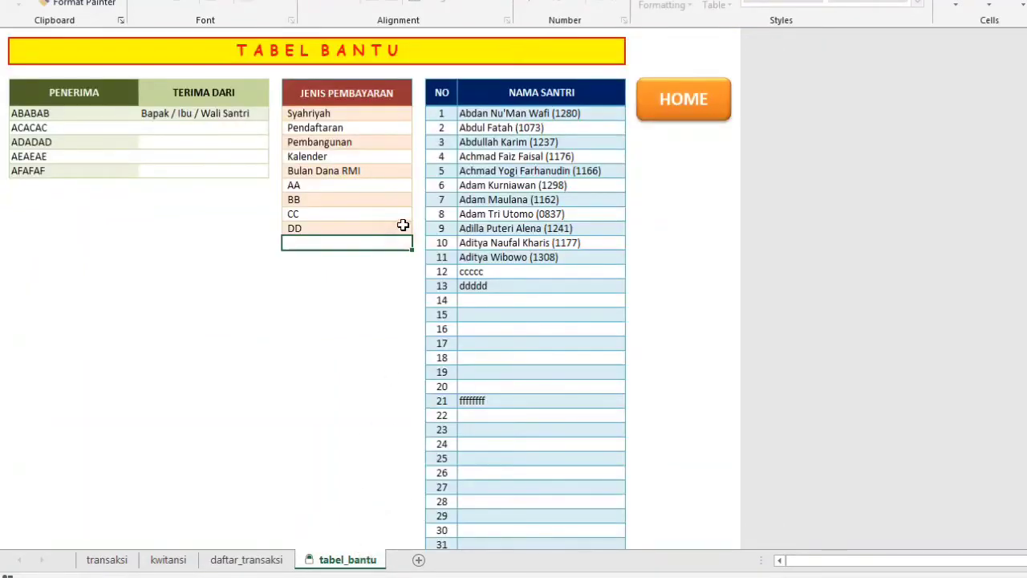
left_click(402, 227)
left_click(343, 211)
left_click(353, 171)
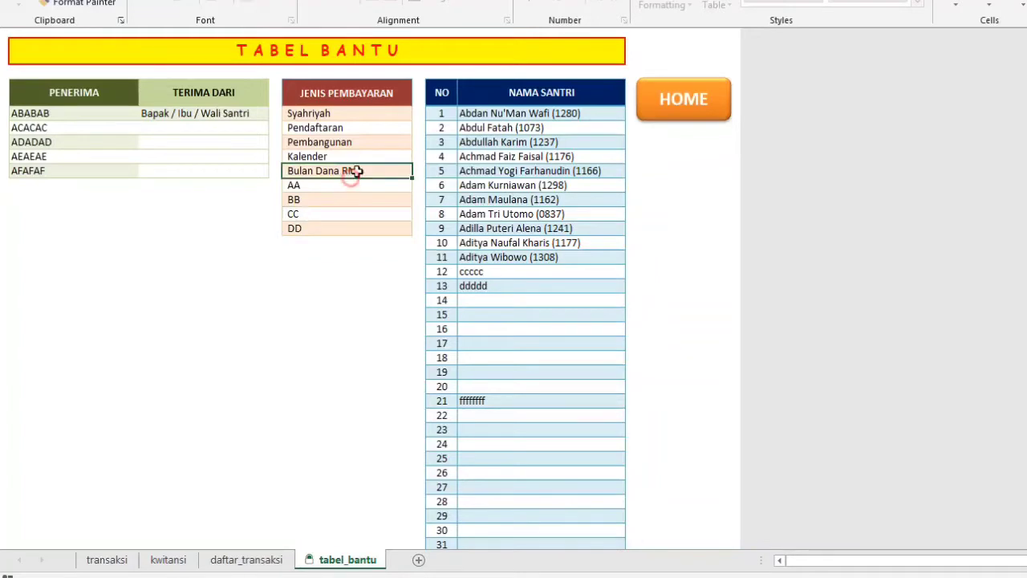
left_click(363, 157)
left_click(373, 142)
left_click(378, 127)
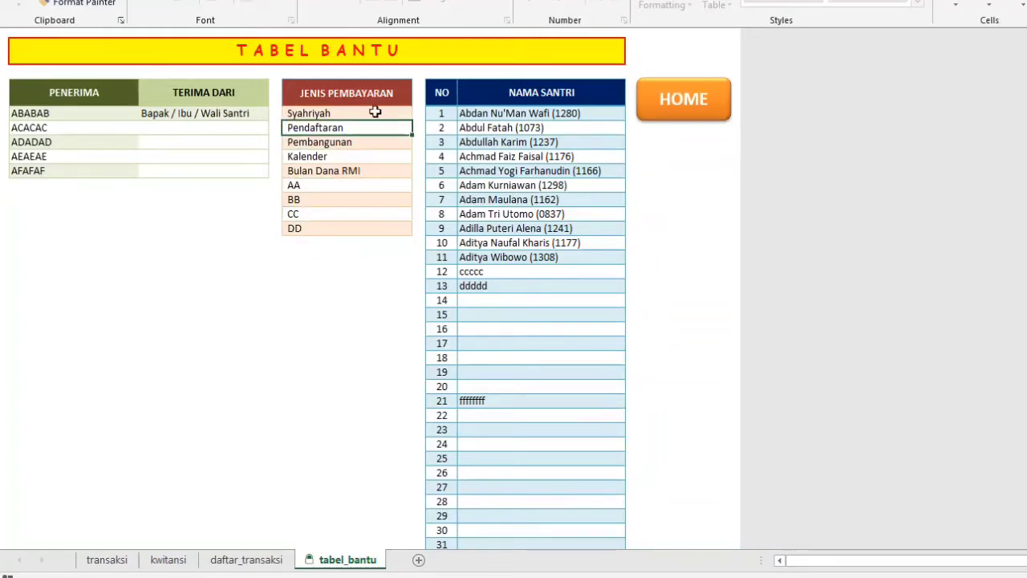
left_click(360, 158)
left_click(358, 172)
left_click(361, 199)
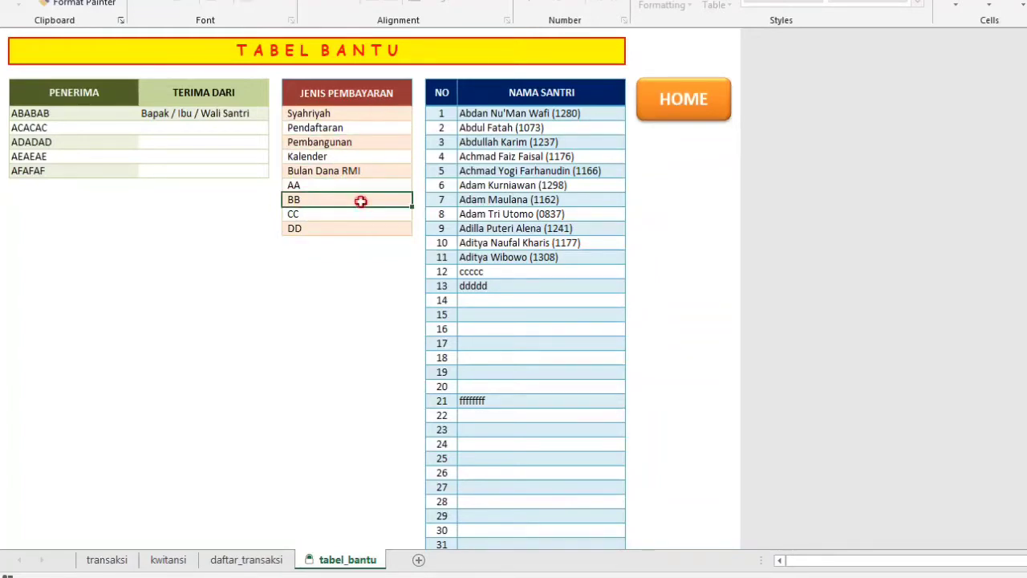
left_click(358, 227)
left_click(359, 212)
left_click(362, 197)
left_click(362, 186)
left_click(374, 143)
left_click(370, 112)
left_click(353, 158)
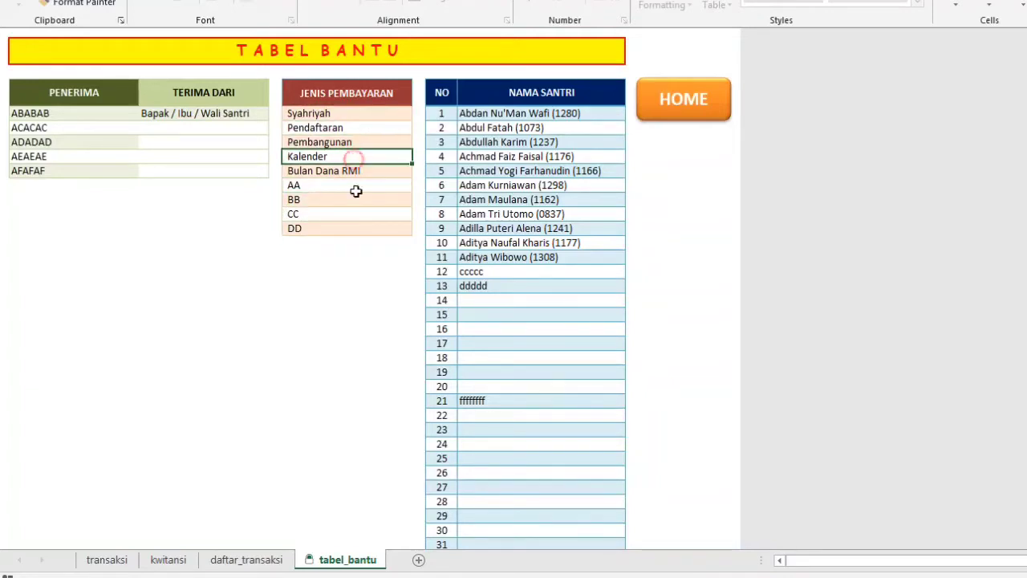
left_click(356, 198)
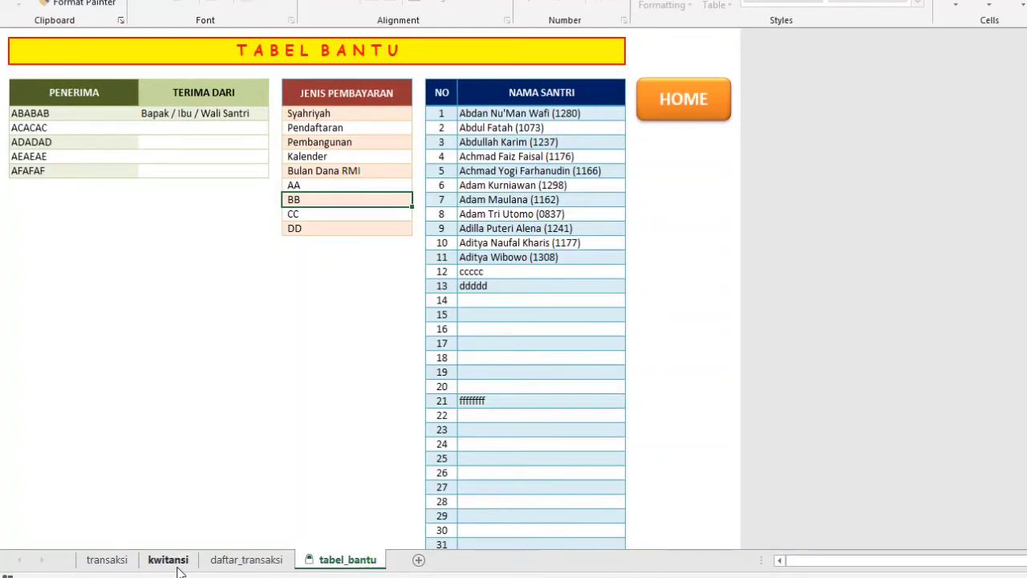
- Enter 20,000 as the Jumlah in the payment form on the transaksi sheet
left_click(102, 562)
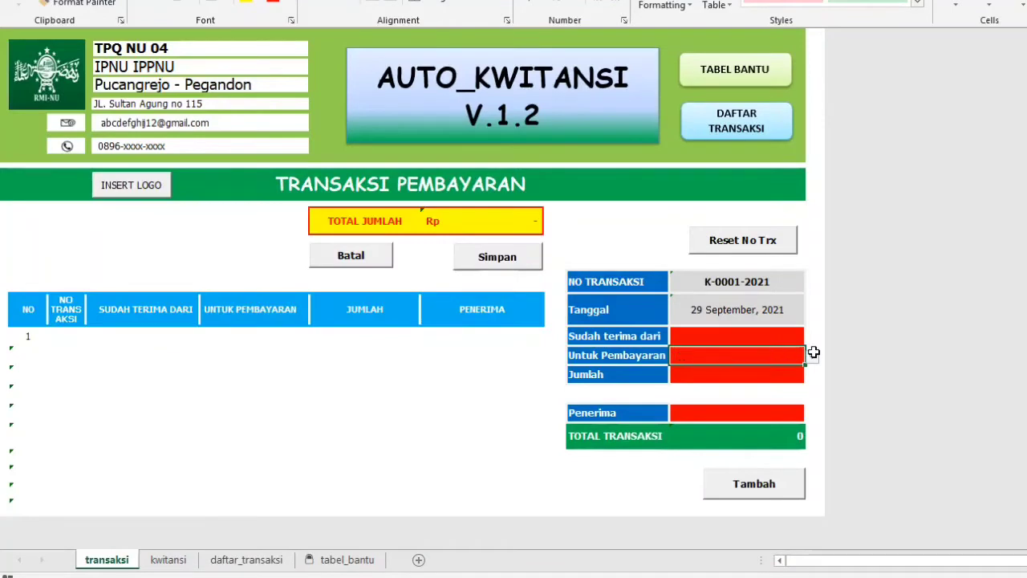
left_click(768, 374)
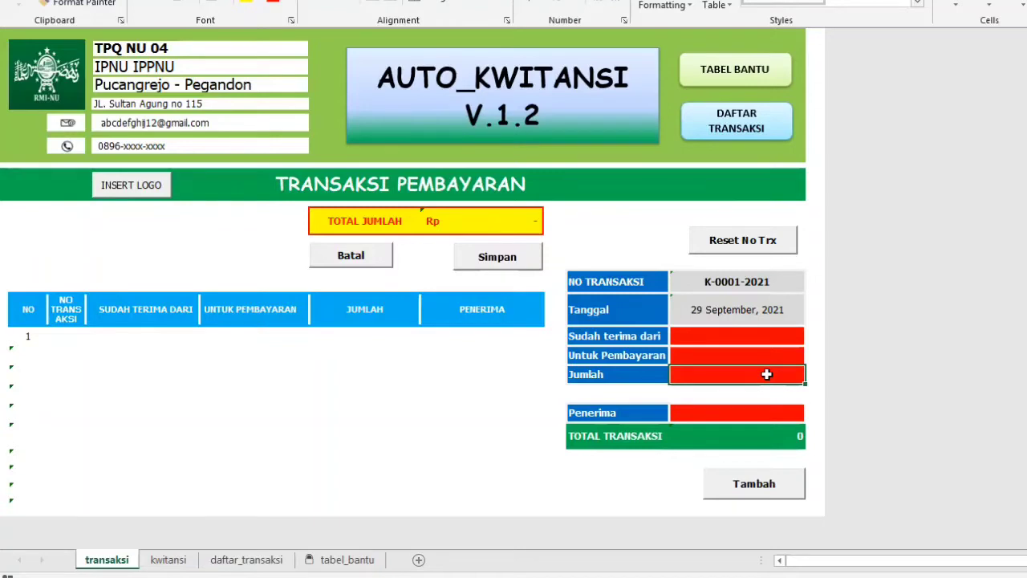
type("2")
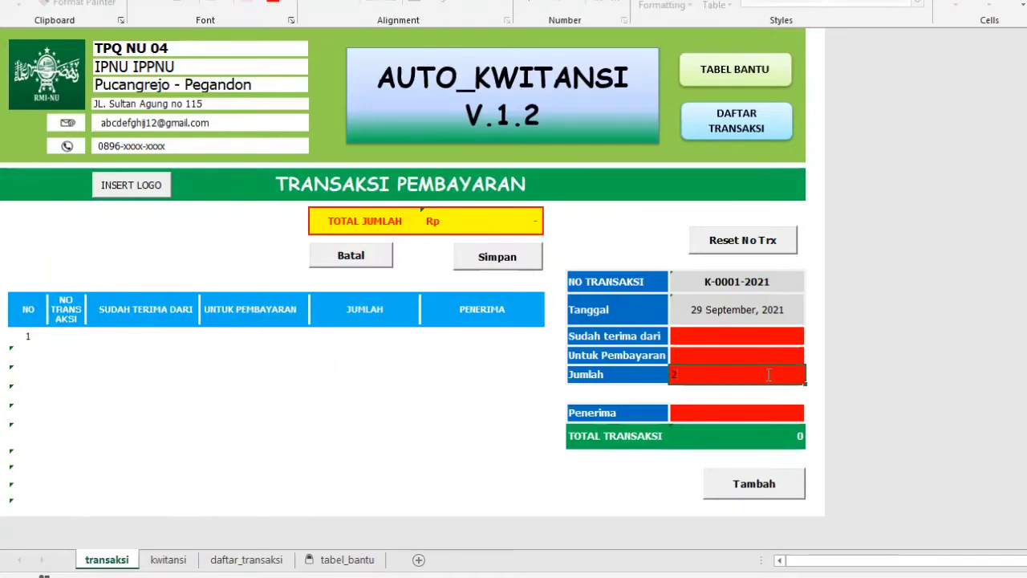
type("0,00")
type("0000")
key("Return")
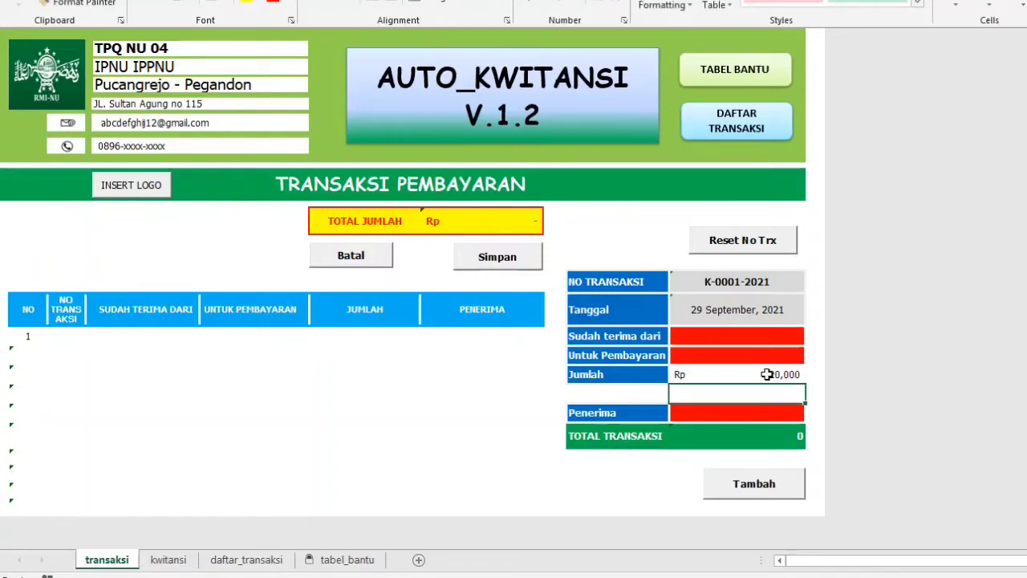
- Compare the Penerima choices in the transaksi payment form with the PENERIMA entries on tabel_bantu
left_click(743, 413)
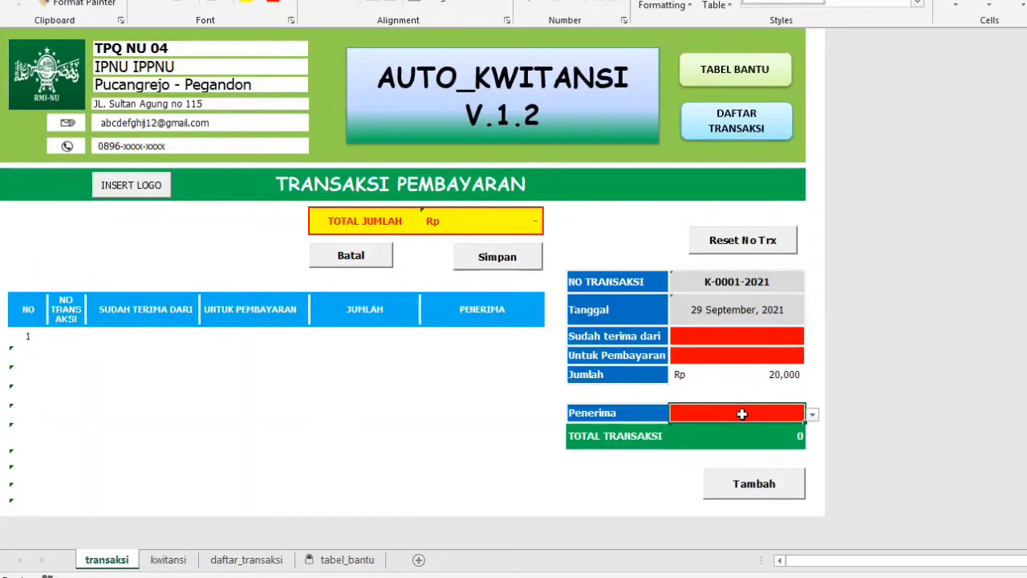
left_click(812, 417)
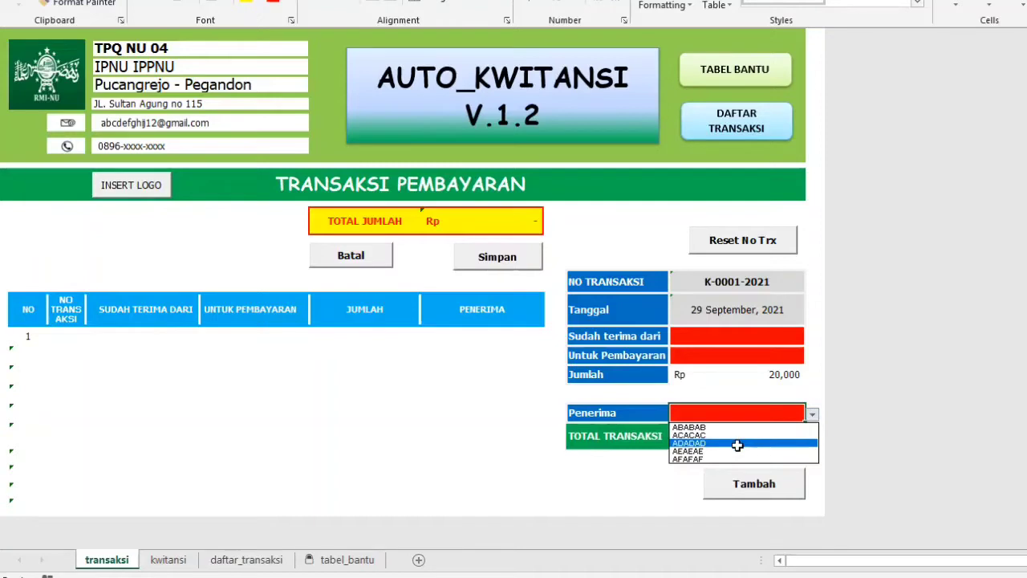
left_click(530, 443)
left_click(353, 560)
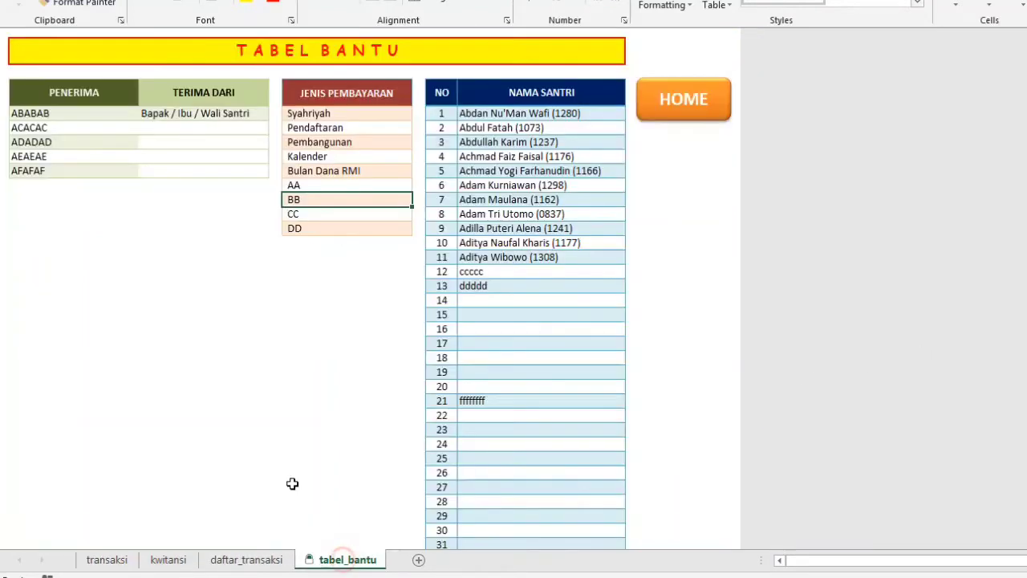
left_click(53, 119)
left_click(48, 156)
left_click(50, 170)
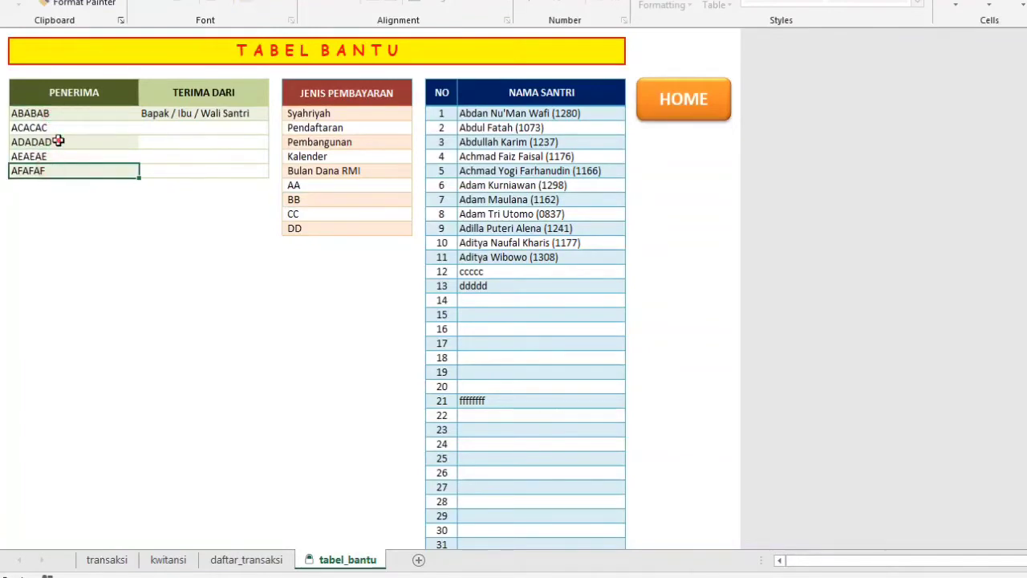
left_click(64, 128)
left_click(61, 153)
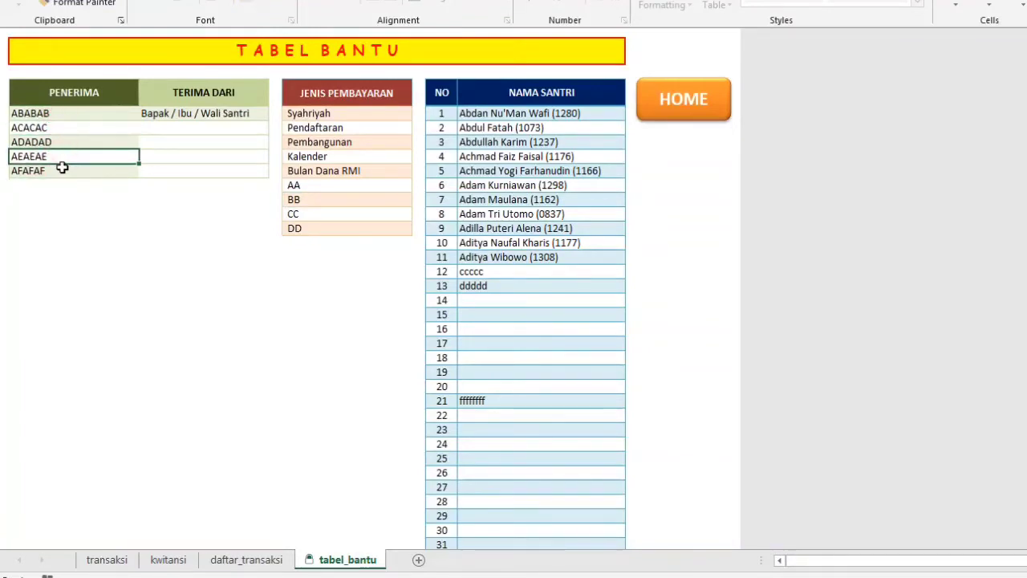
left_click(61, 170)
left_click(61, 156)
left_click(70, 133)
left_click(73, 155)
left_click(72, 170)
left_click(77, 129)
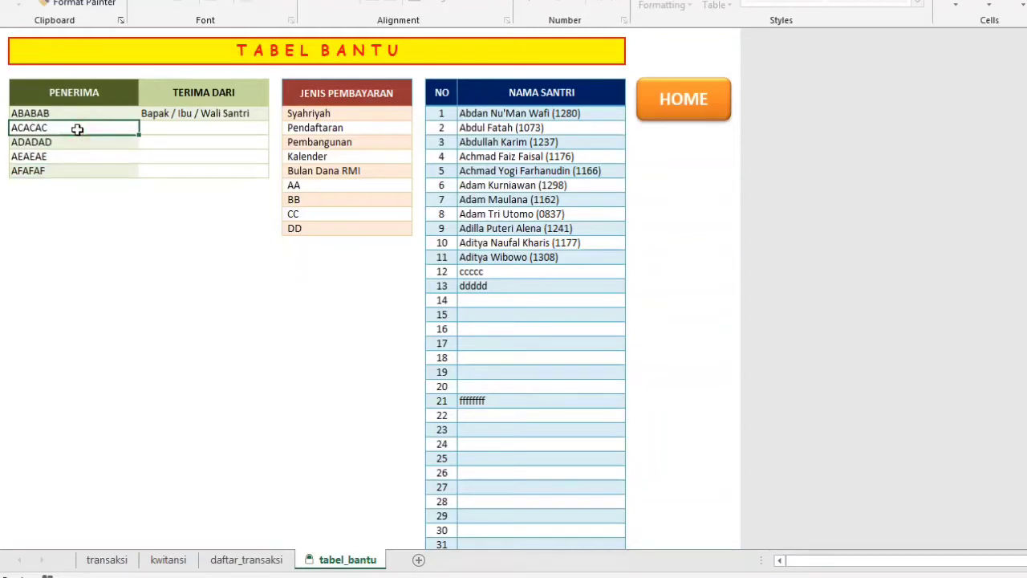
left_click(107, 559)
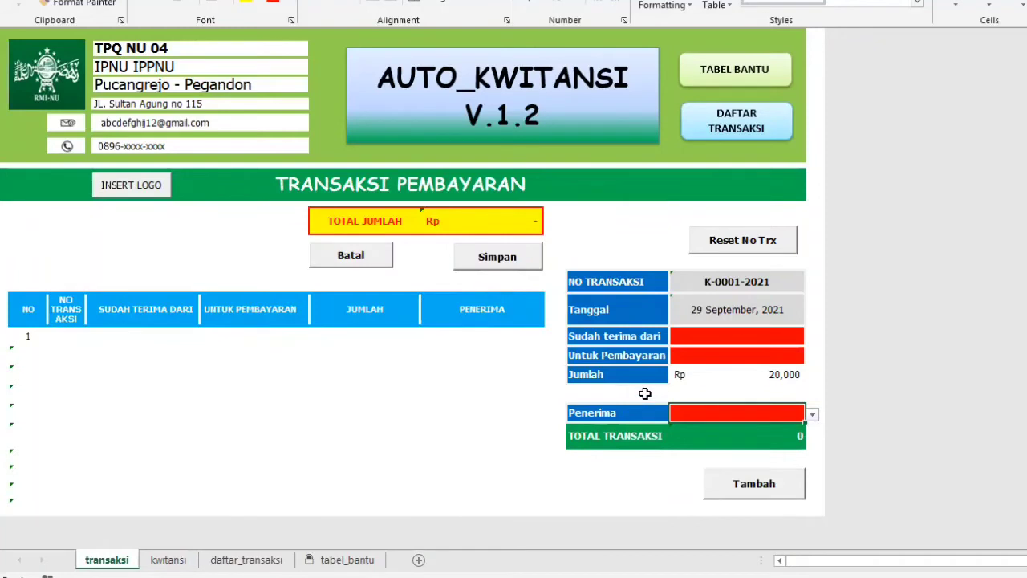
- Compare the TERIMA DARI entry on tabel_bantu with the Sudah terima dari line on the kwitansi receipt
left_click(353, 560)
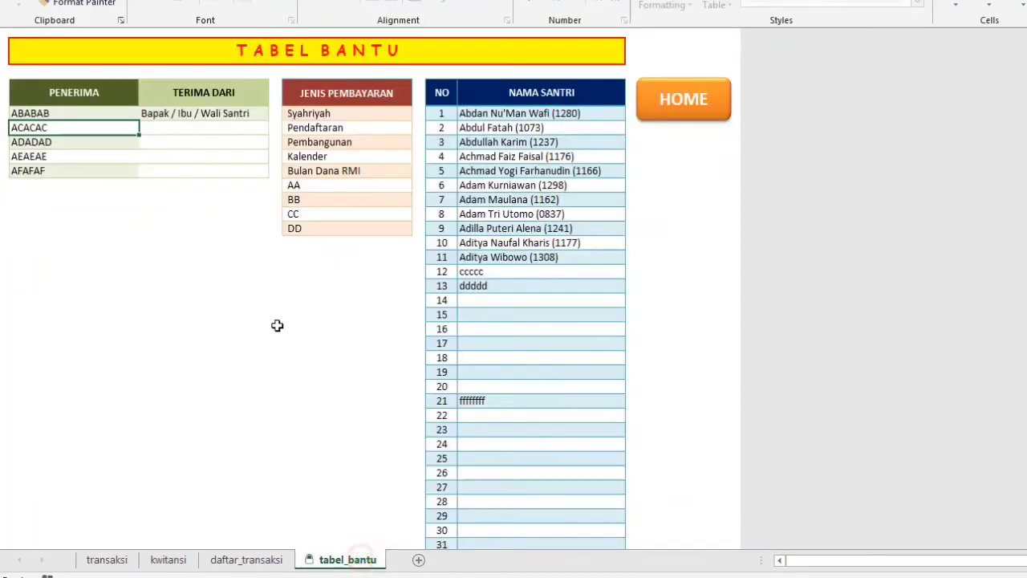
left_click(231, 119)
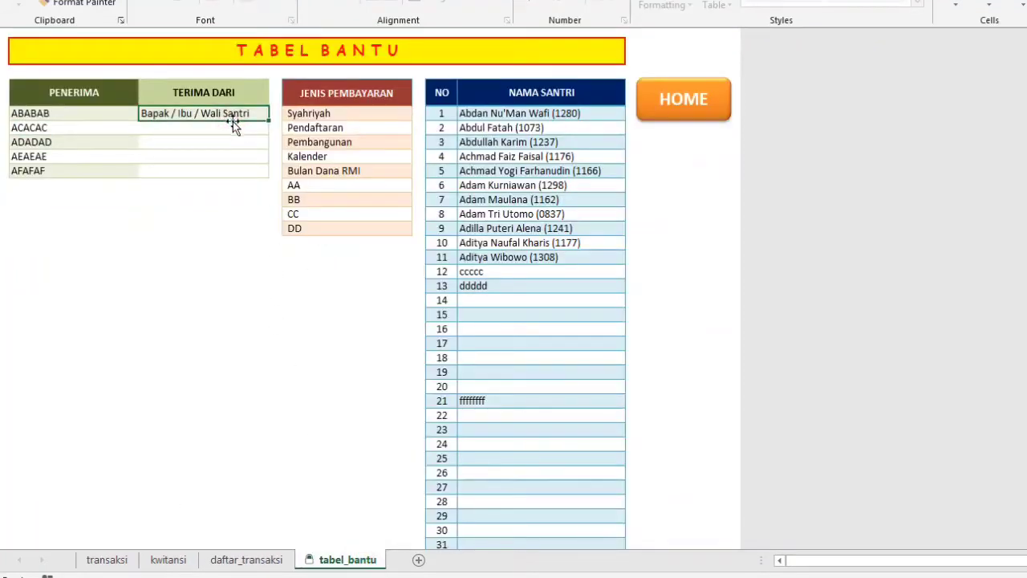
left_click(171, 560)
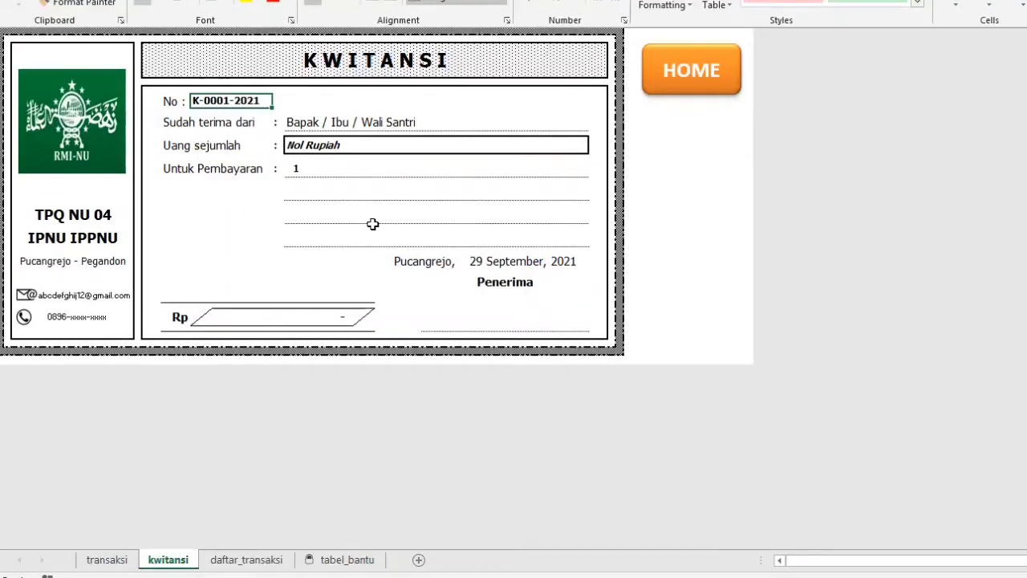
left_click(292, 122)
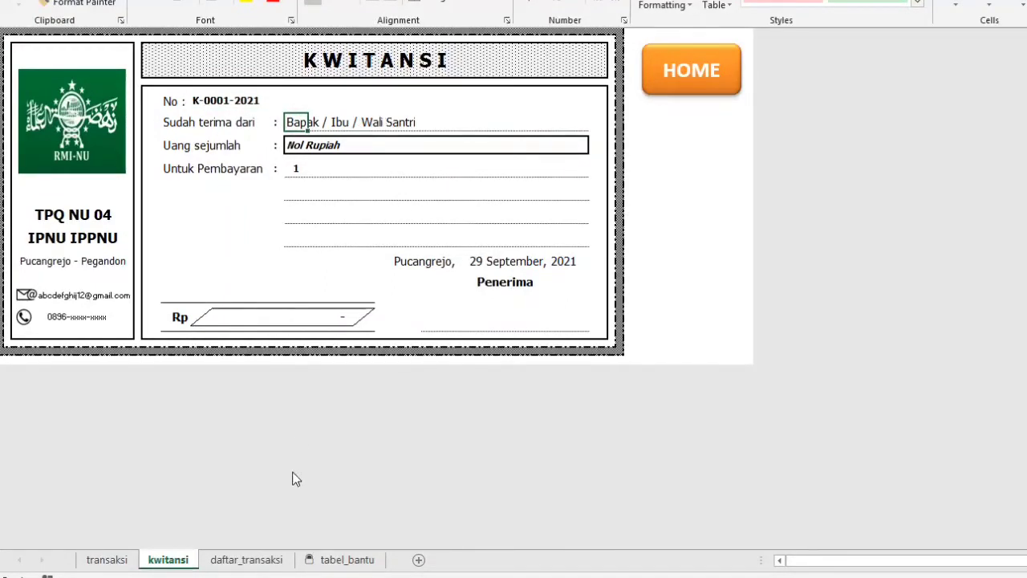
- Unprotect the tabel_bantu sheet by entering the sheet password
left_click(341, 561)
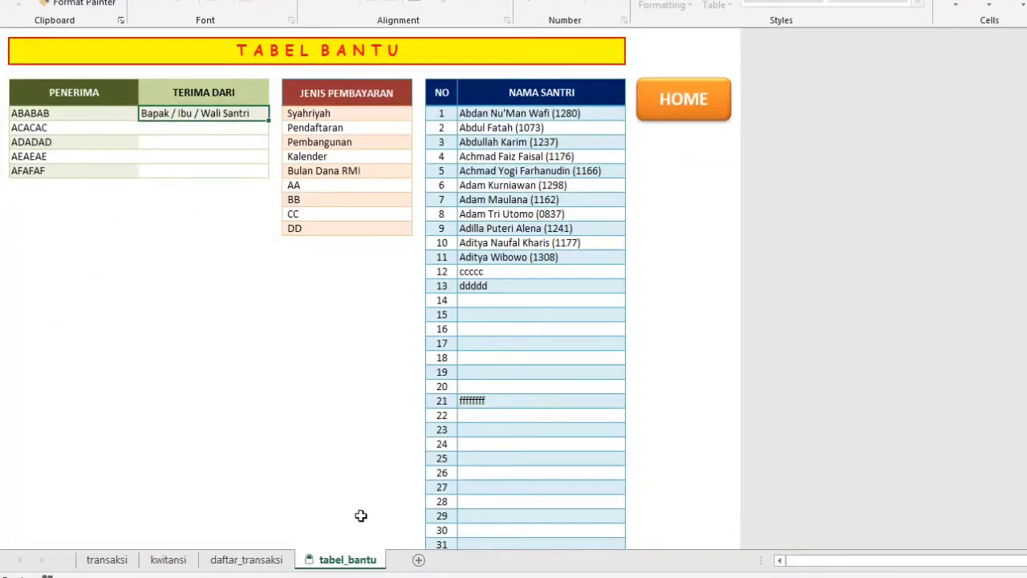
right_click(314, 567)
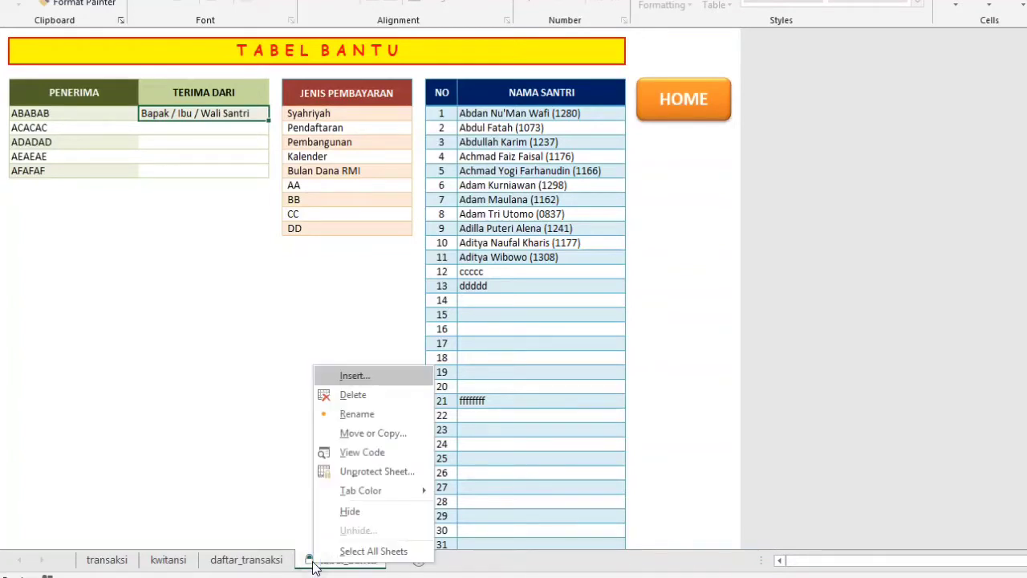
left_click(356, 473)
type("1")
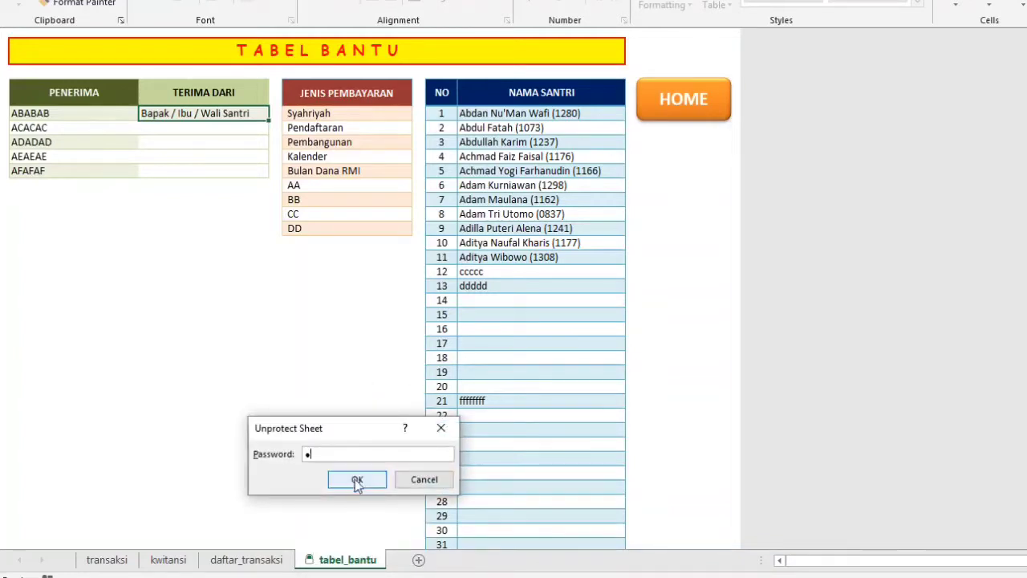
left_click(358, 482)
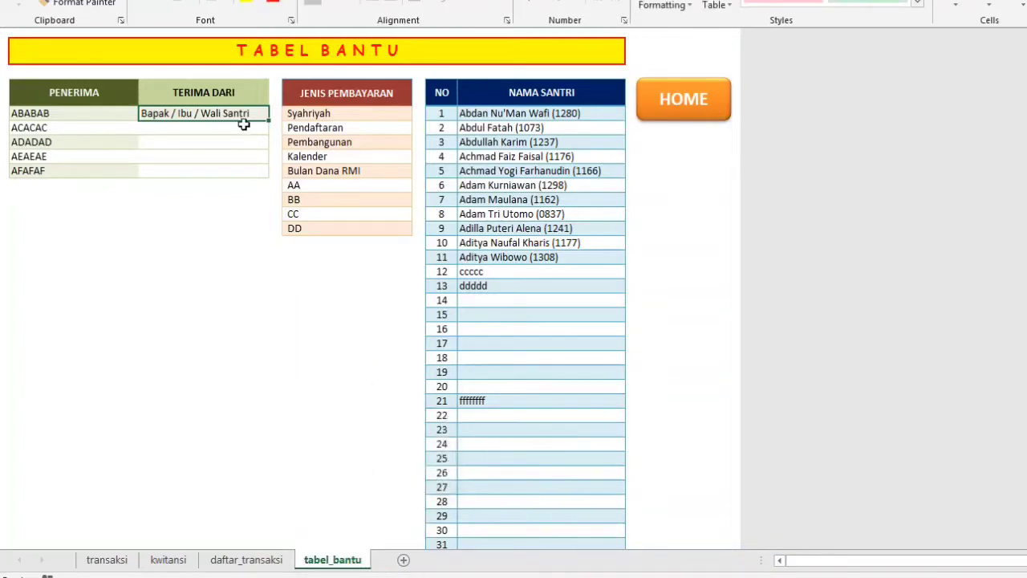
- Show the formula bar, gridlines and row and column headings on the tabel_bantu sheet
left_click(230, 211)
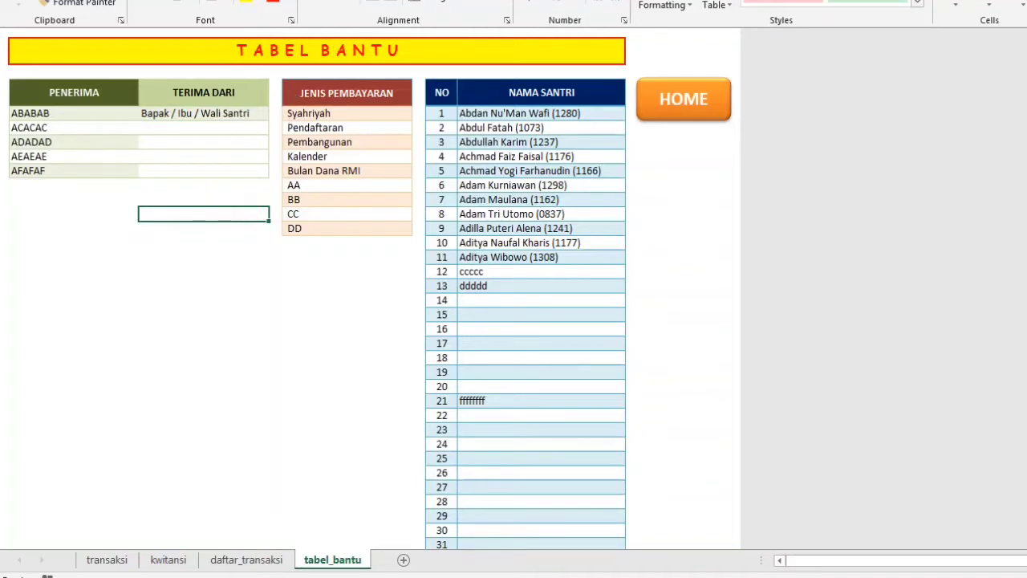
left_click(393, 0)
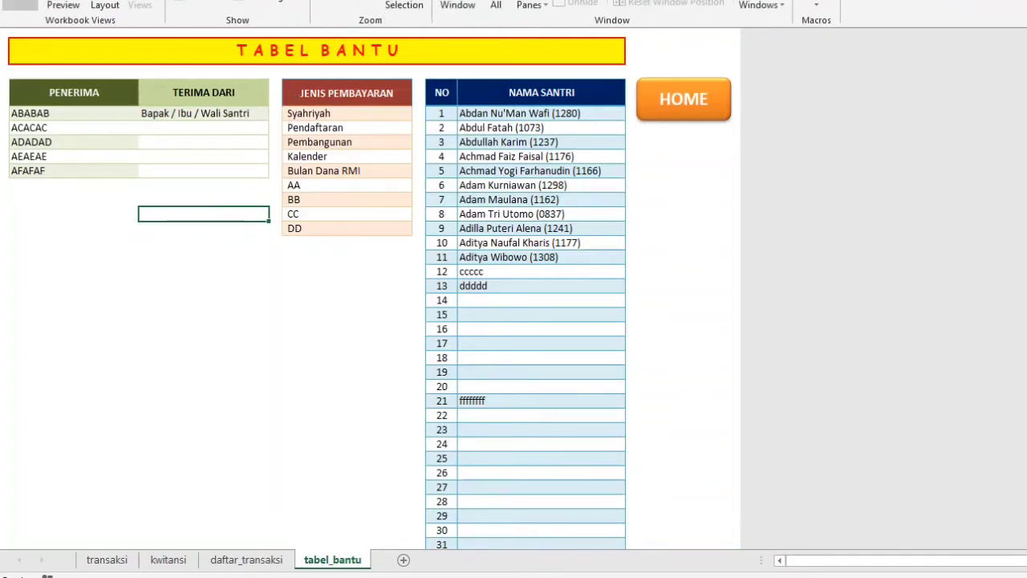
left_click(253, 0)
left_click(241, 3)
left_click(187, 4)
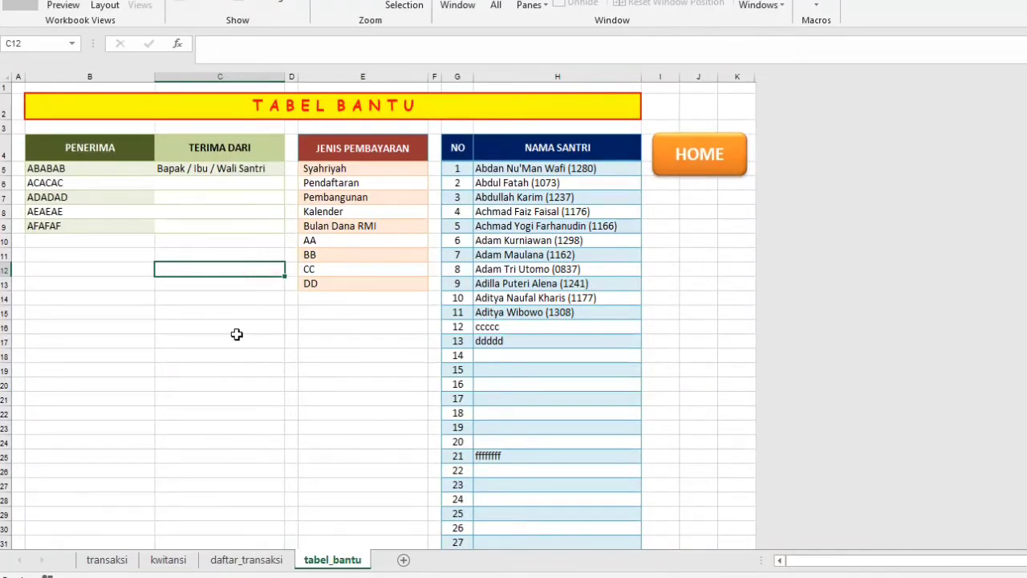
- Change the TERIMA DARI entry in C5 to "Bapak / Ibu / Saudara" and check the Sudah terima dari line on kwitansi
left_click(226, 168)
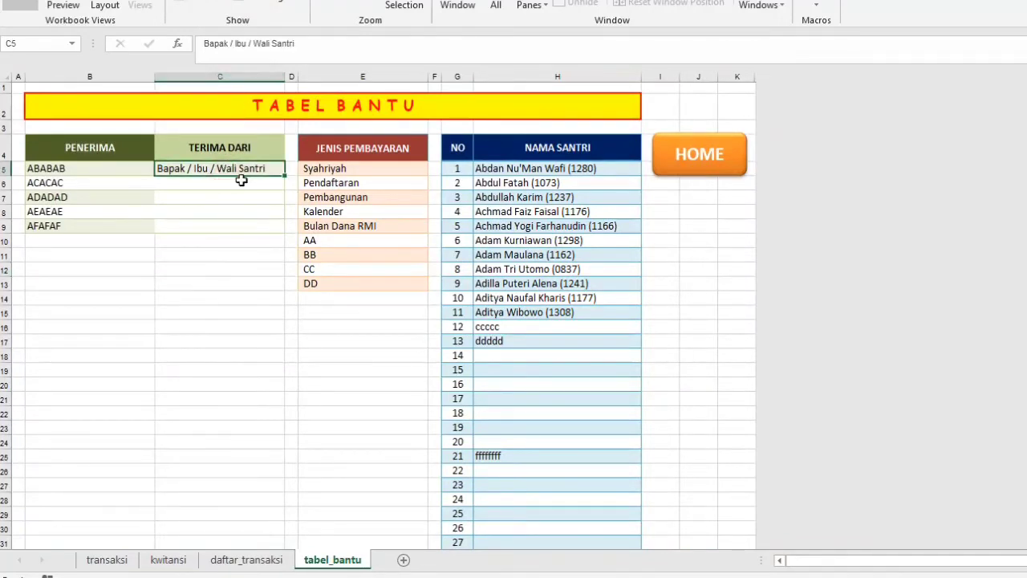
left_click(308, 47)
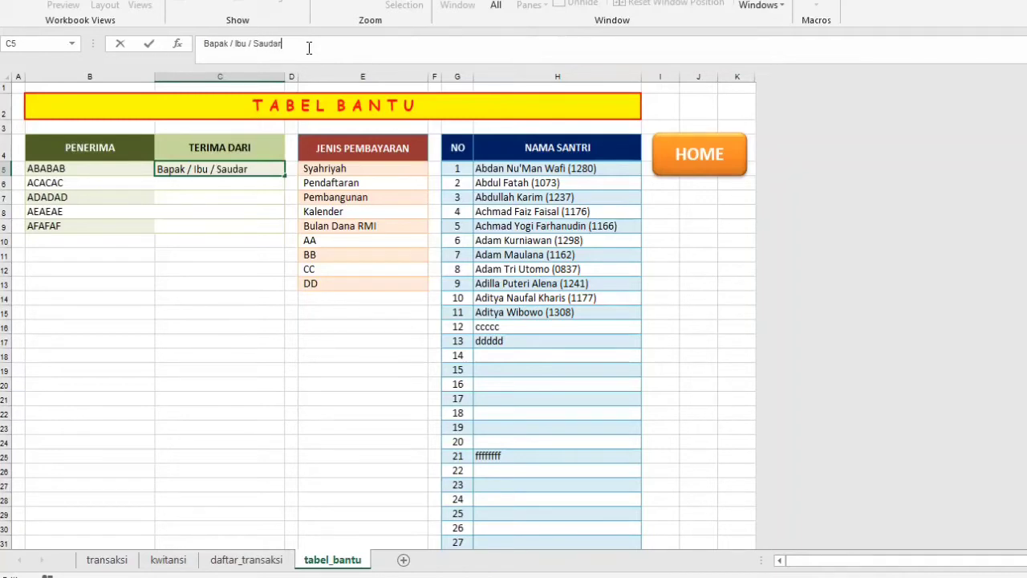
left_click(226, 285)
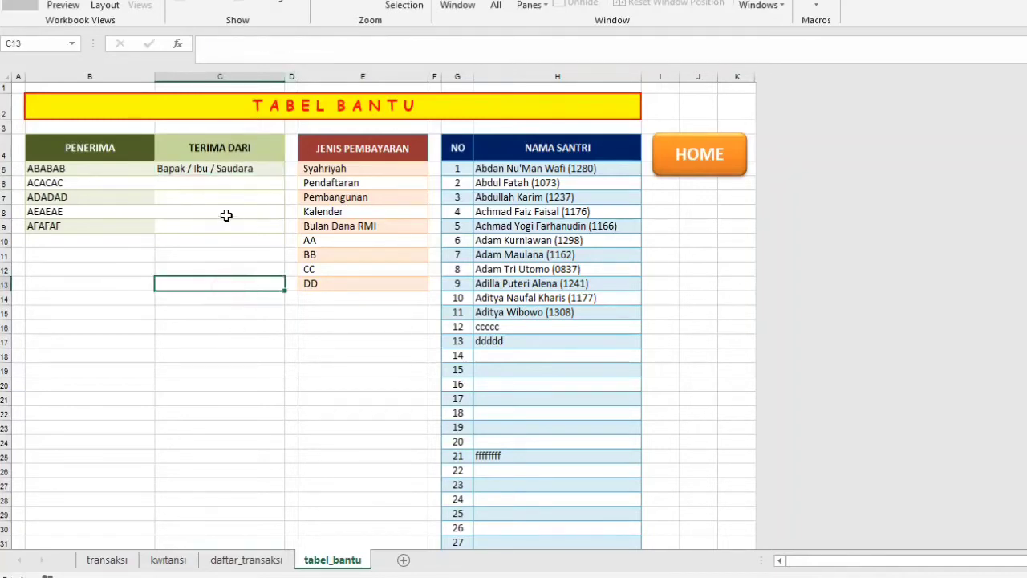
left_click(171, 560)
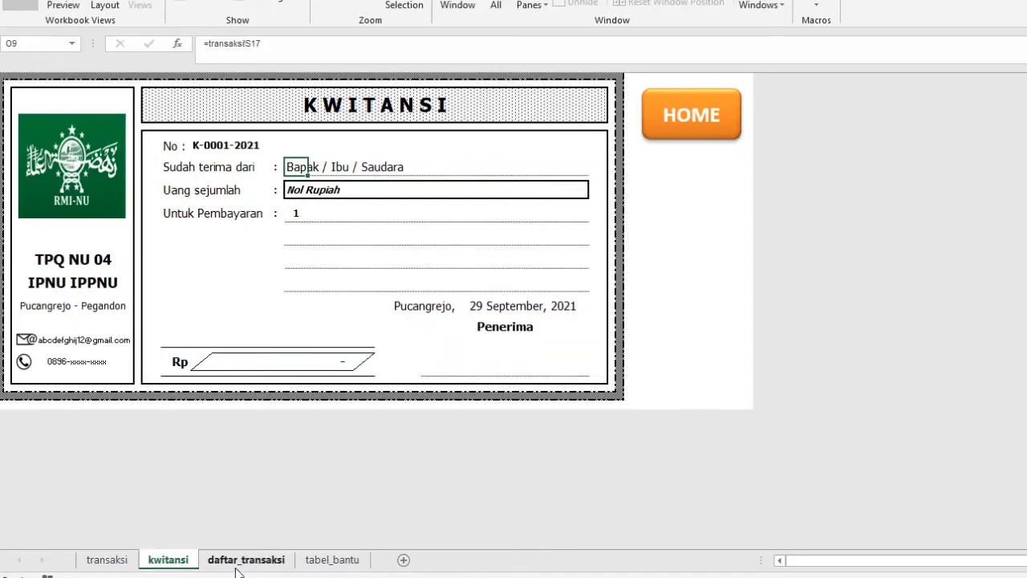
left_click(319, 560)
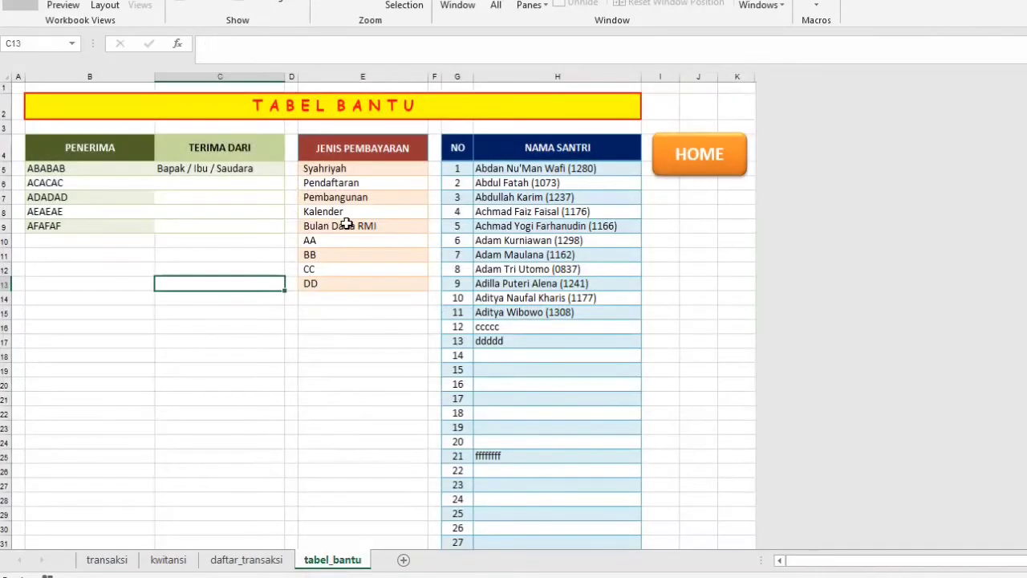
- Change the TERIMA DARI entry in C5 of tabel_bantu to "Bapak / Ibu / Wali Santri"
left_click(248, 172)
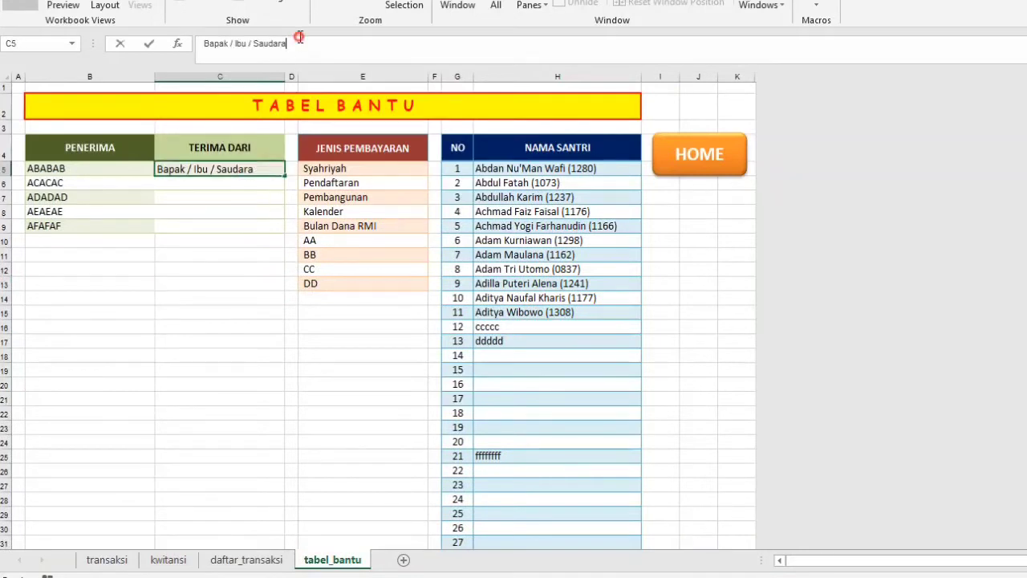
left_click_drag(290, 44, 247, 44)
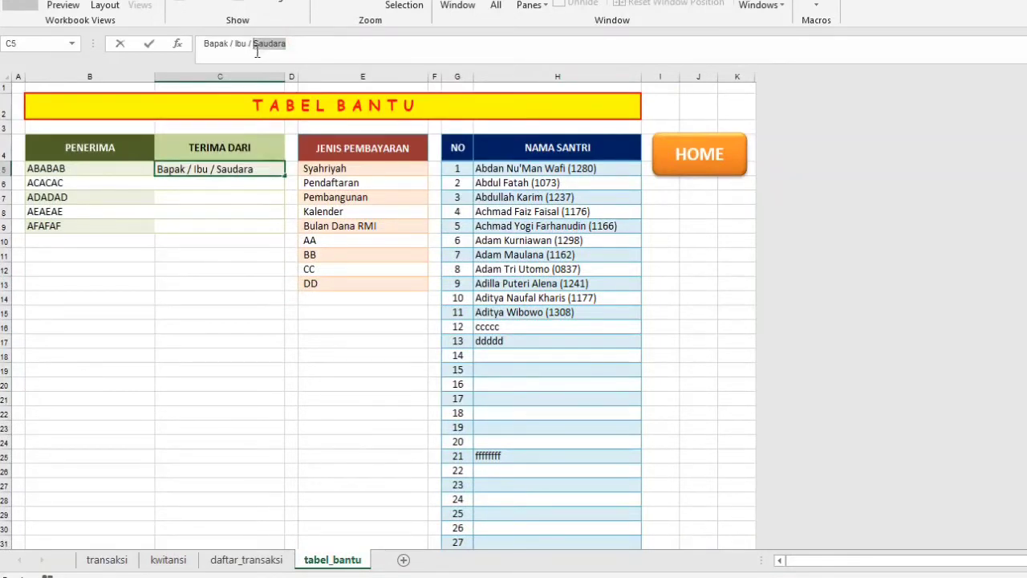
type("Wali Santri")
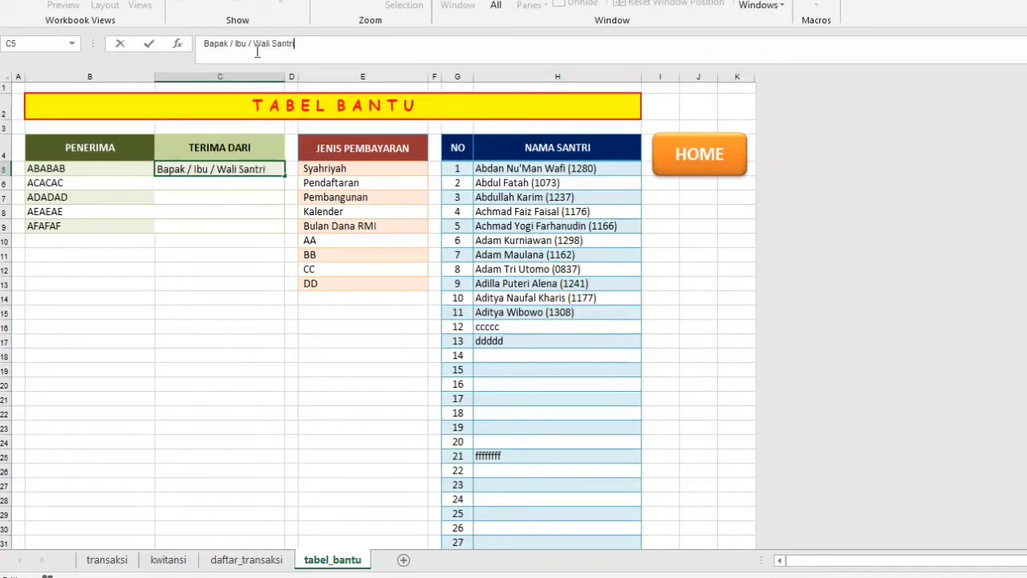
key("Return")
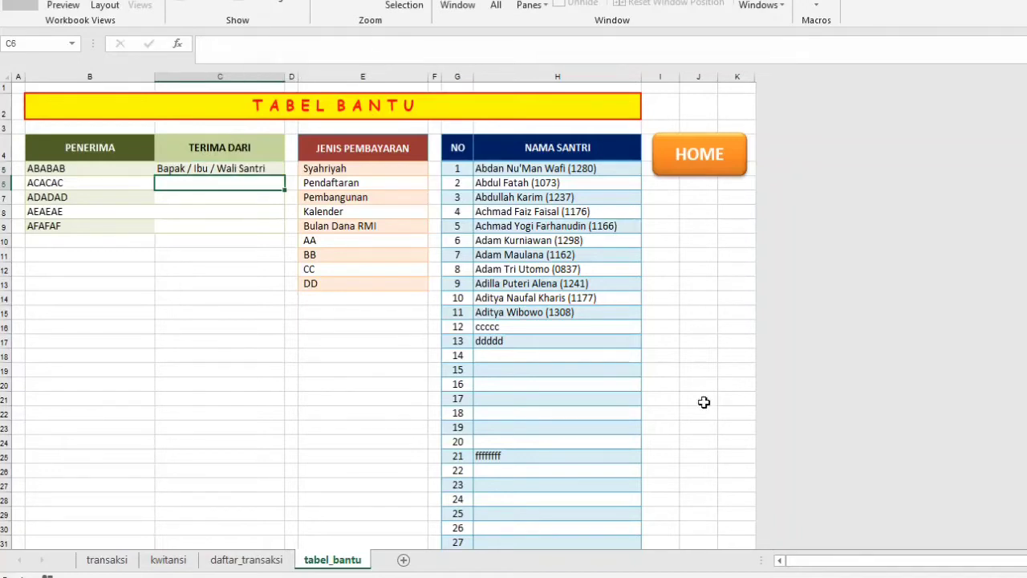
- On the transaksi sheet, choose the second listed santri for Sudah terima dari and Syahriyah for Untuk Pembayaran
left_click(107, 559)
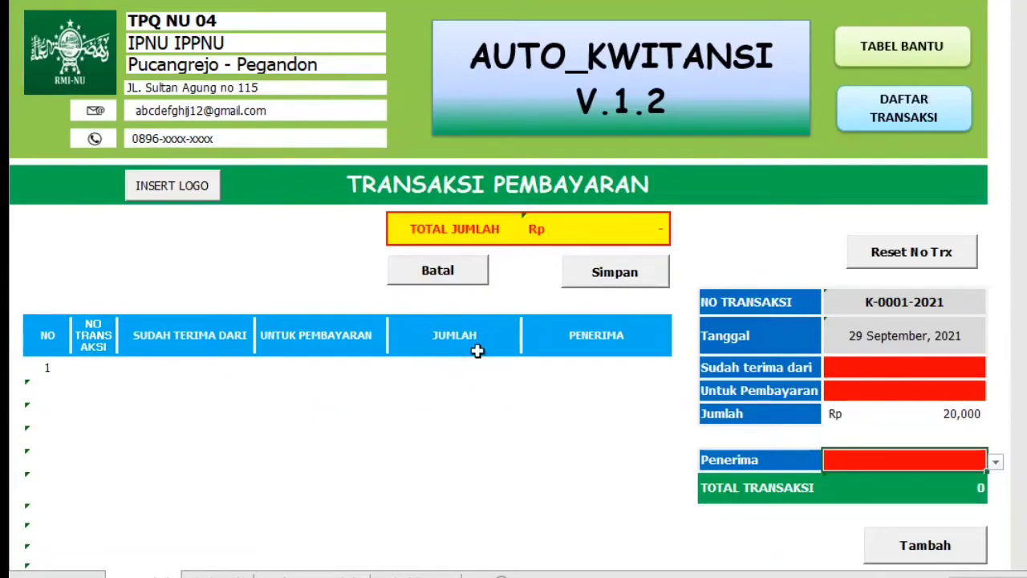
left_click(969, 369)
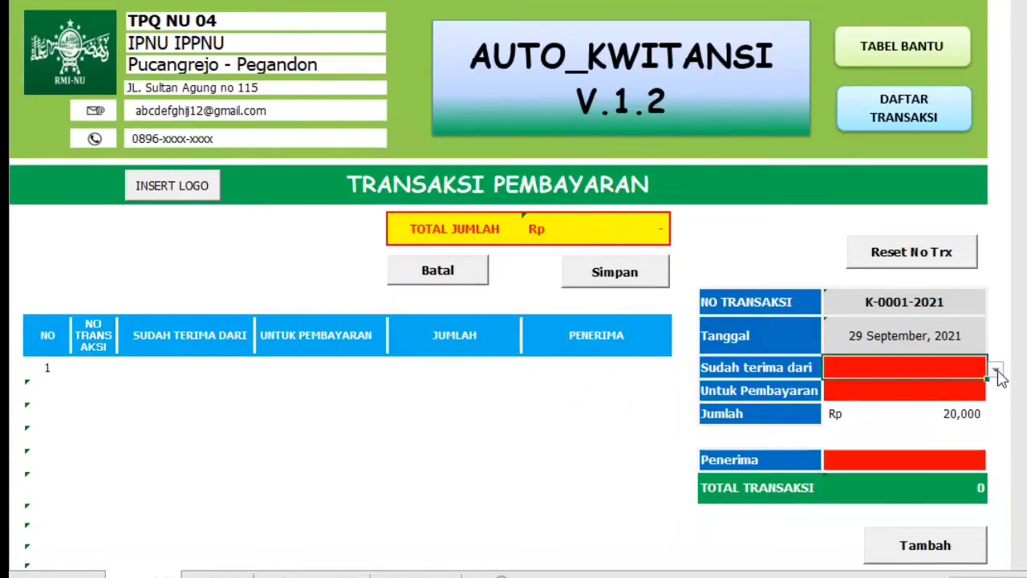
left_click(995, 371)
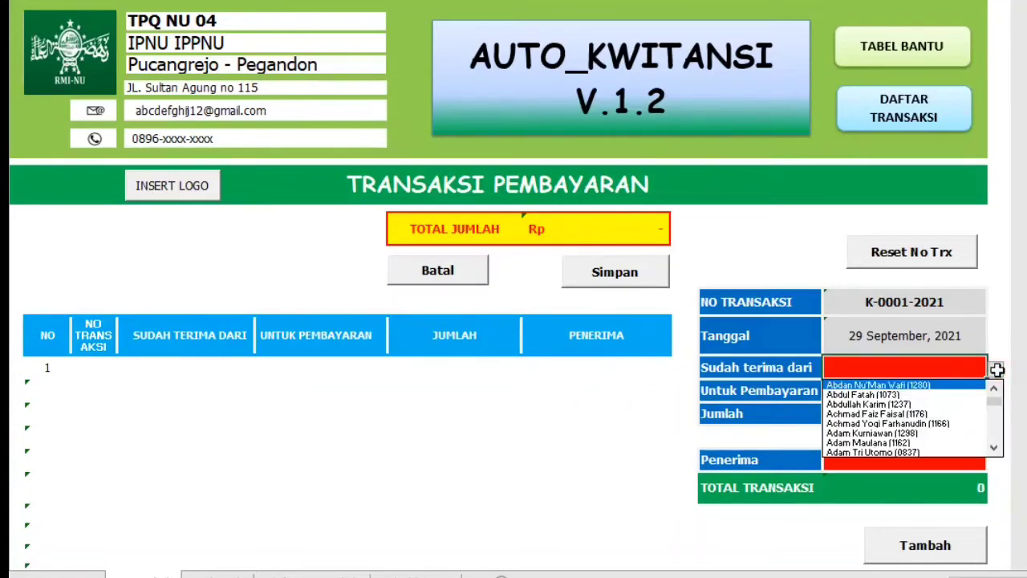
left_click(903, 396)
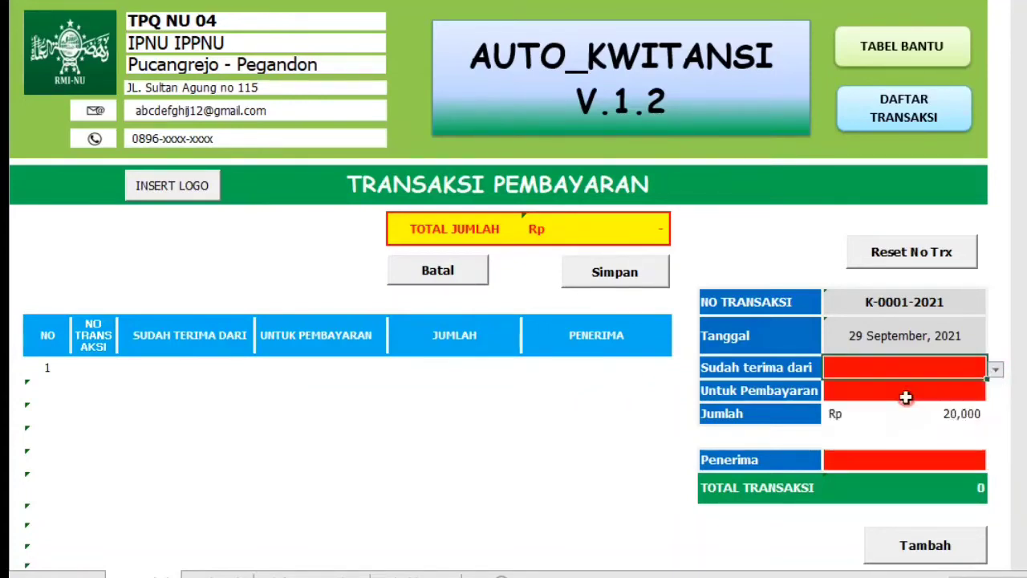
left_click(846, 391)
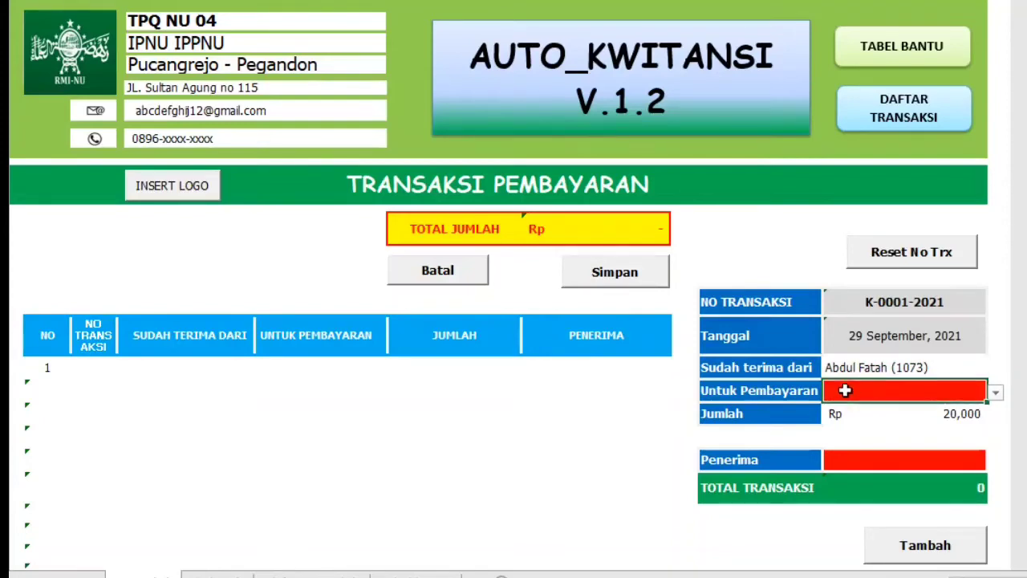
left_click(995, 392)
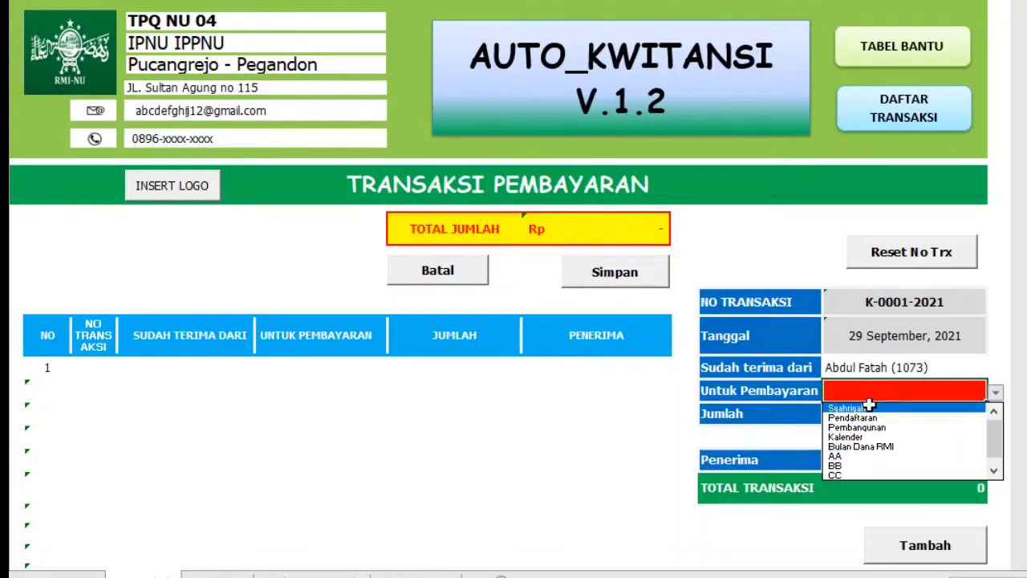
left_click(869, 407)
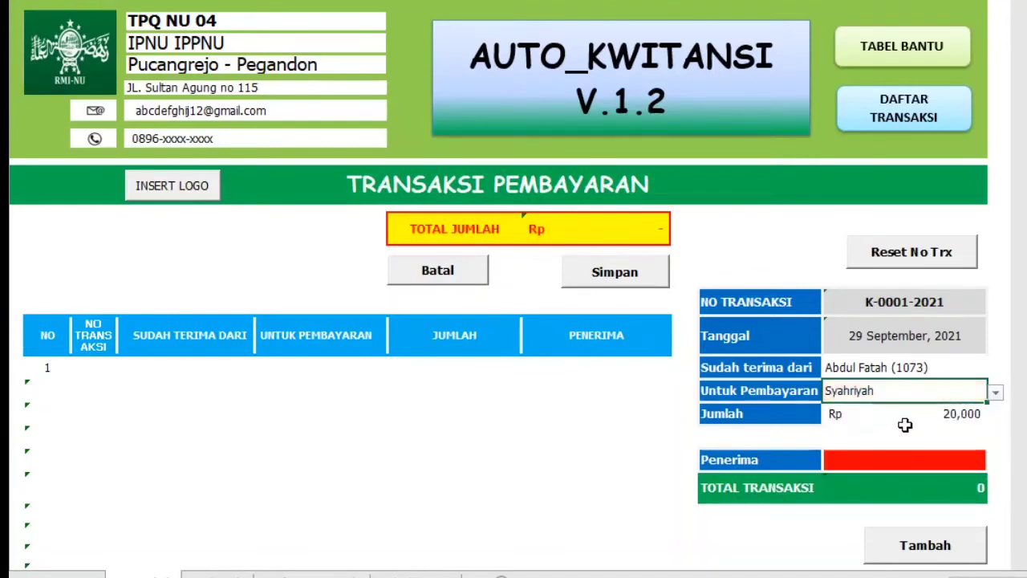
- Re-enter the payment amount in Jumlah as 20,000
left_click(925, 415)
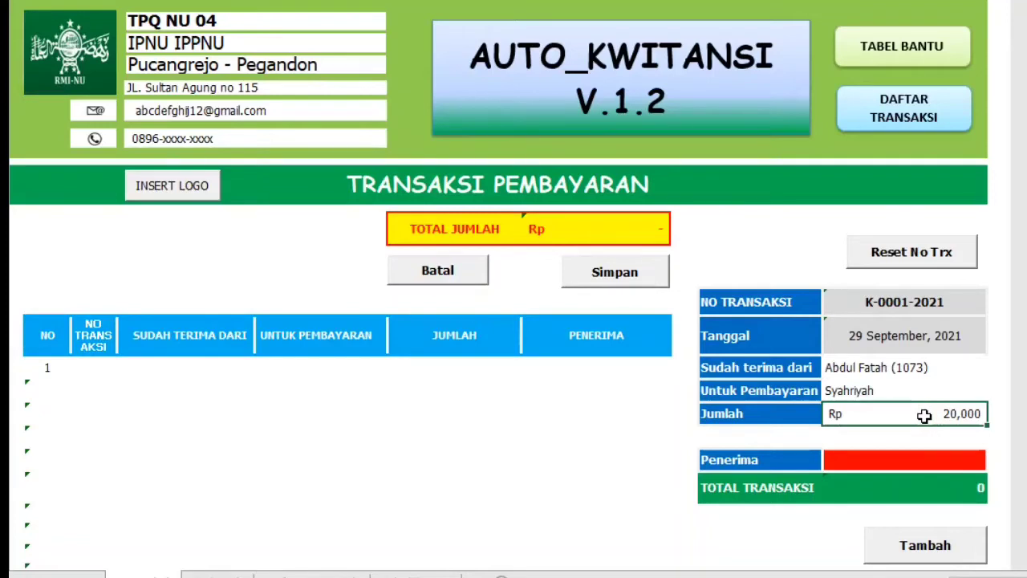
double_click(925, 417)
key("BackSpace")
key("BackSpace")
key("BackSpace")
key("BackSpace")
type("0,0")
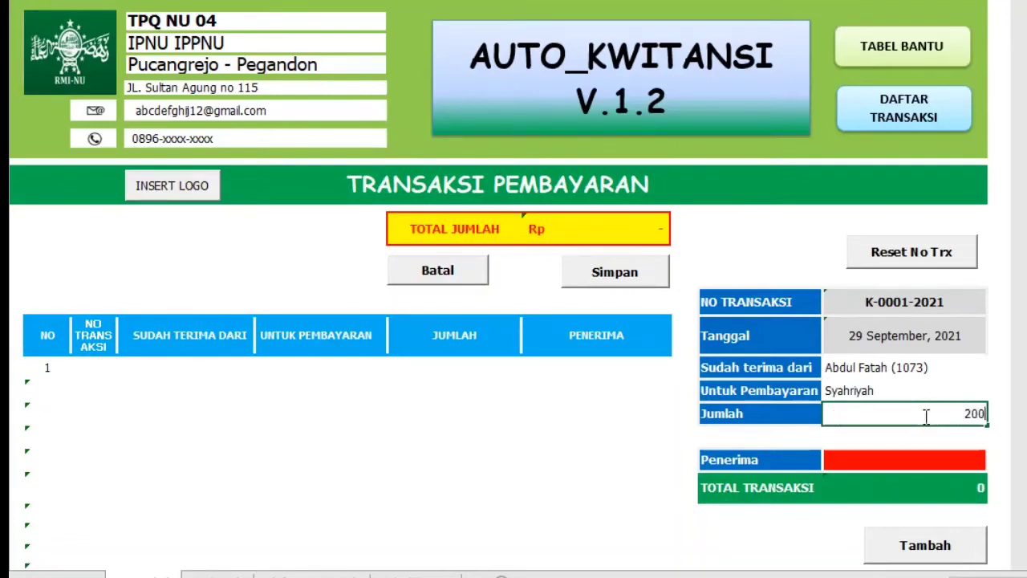
type("00")
key("Return")
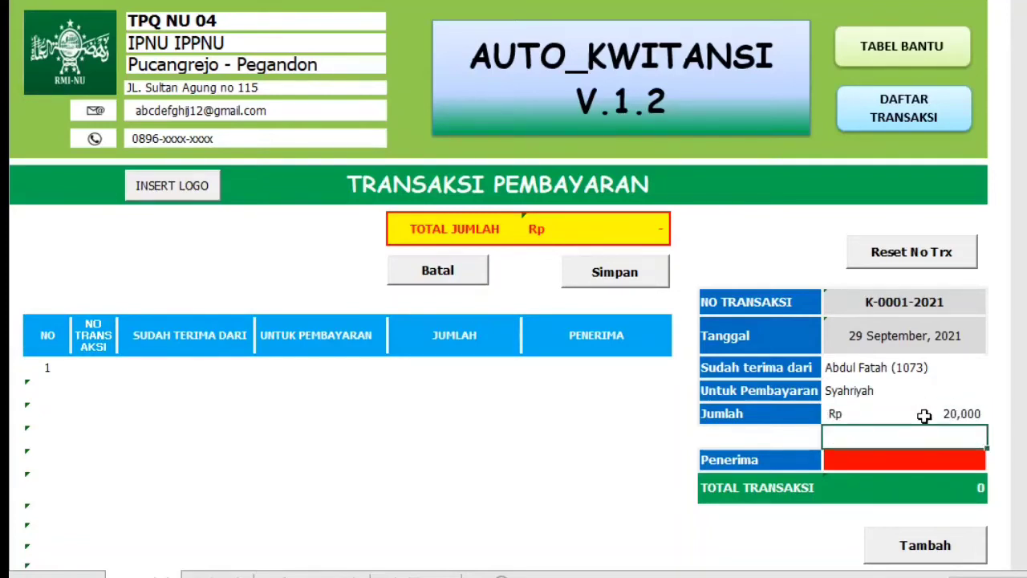
- Choose ABABAB as Penerima and add the Syahriyah payment to the transaction table
left_click(910, 458)
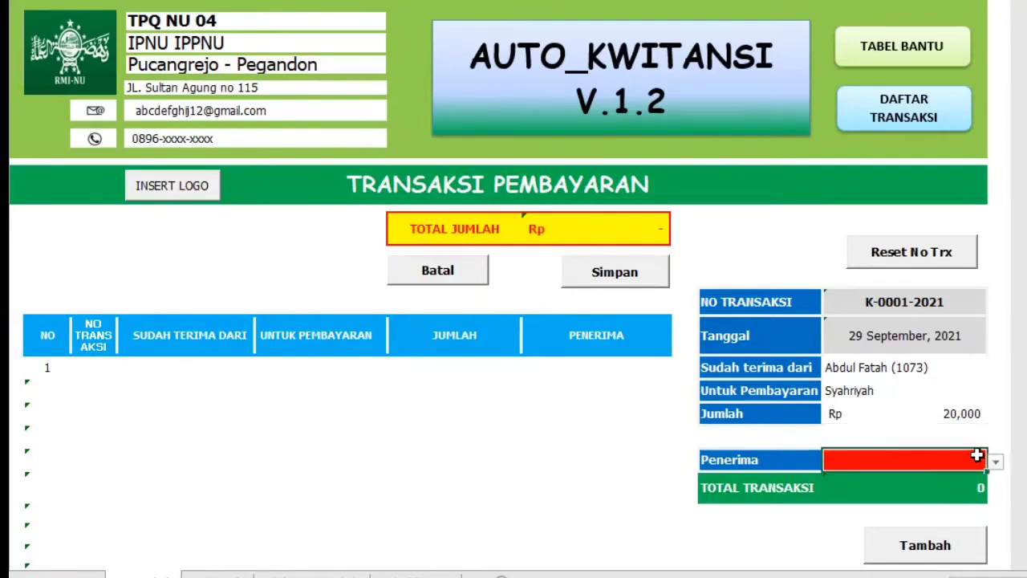
left_click(995, 462)
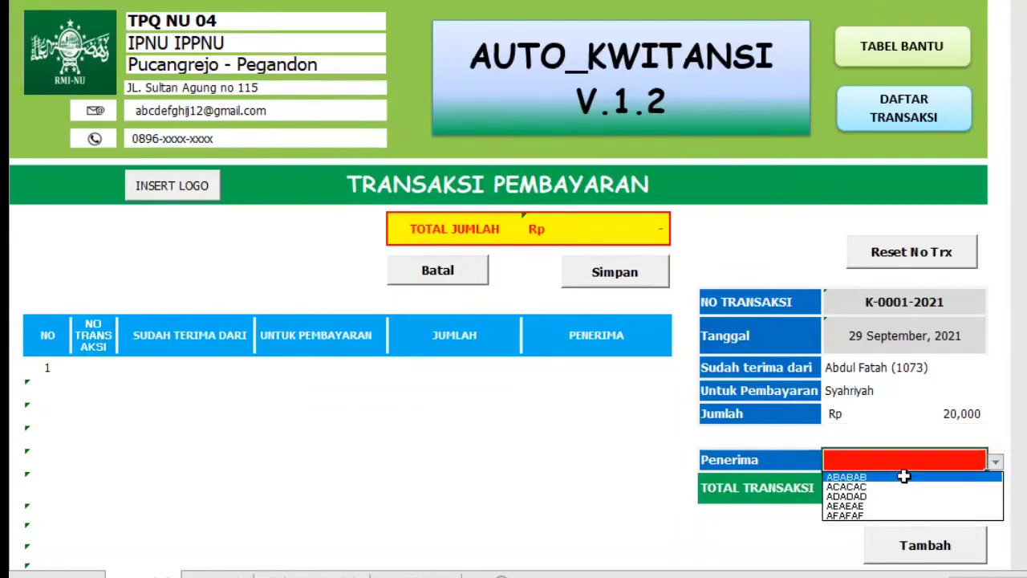
left_click(905, 477)
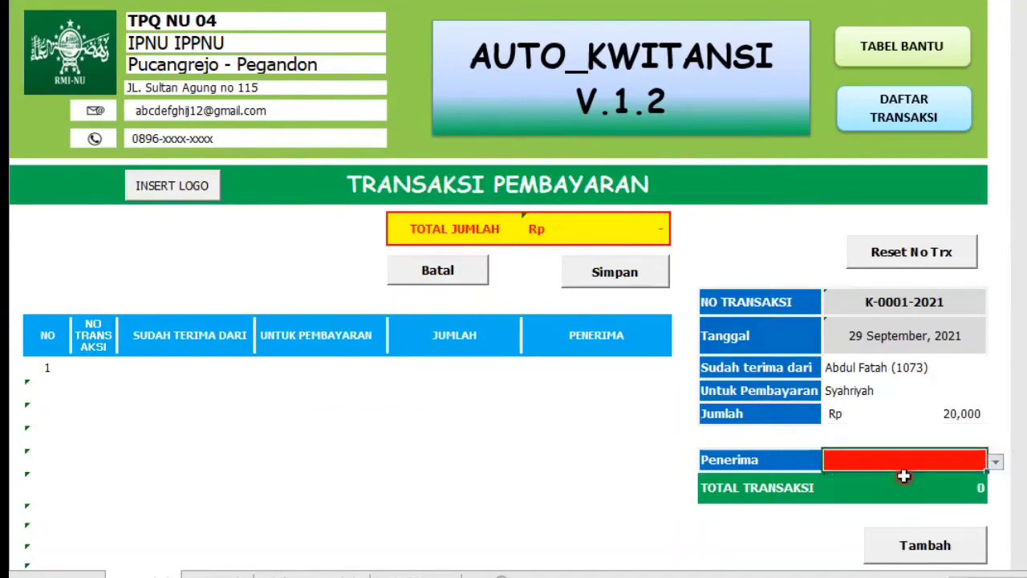
left_click(939, 549)
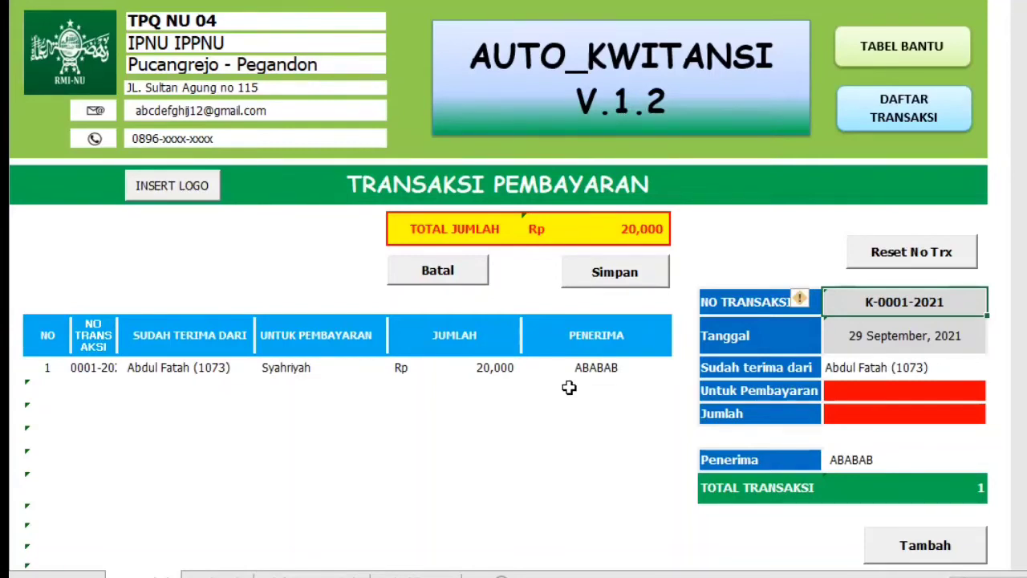
- Cancel the current transaction with Batal and confirm the cancellation
left_click(429, 368)
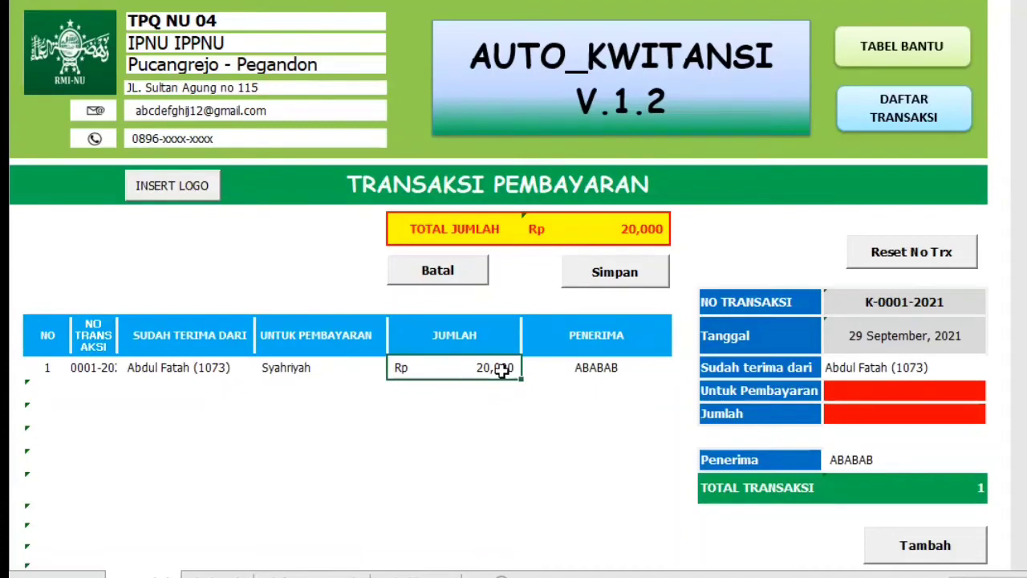
left_click(444, 273)
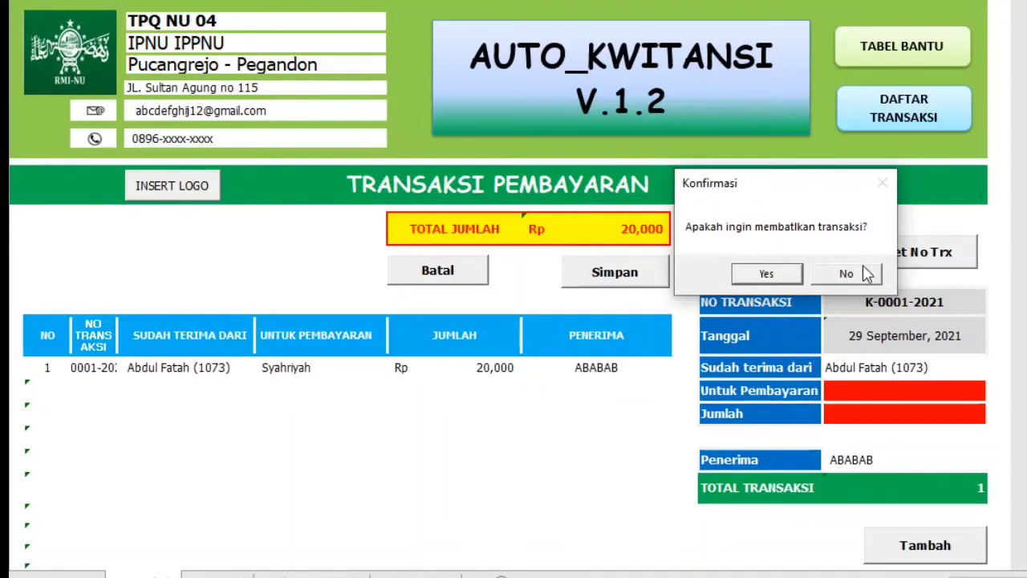
left_click(768, 274)
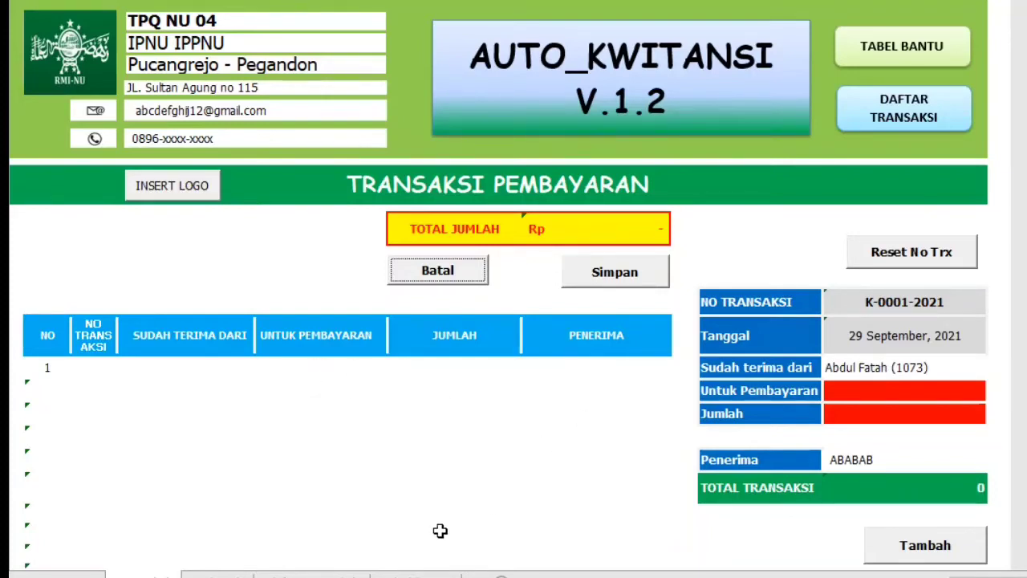
- Add a Syahriyah payment with a Jumlah of 40,000 to the transaction table
left_click(912, 391)
left_click(995, 392)
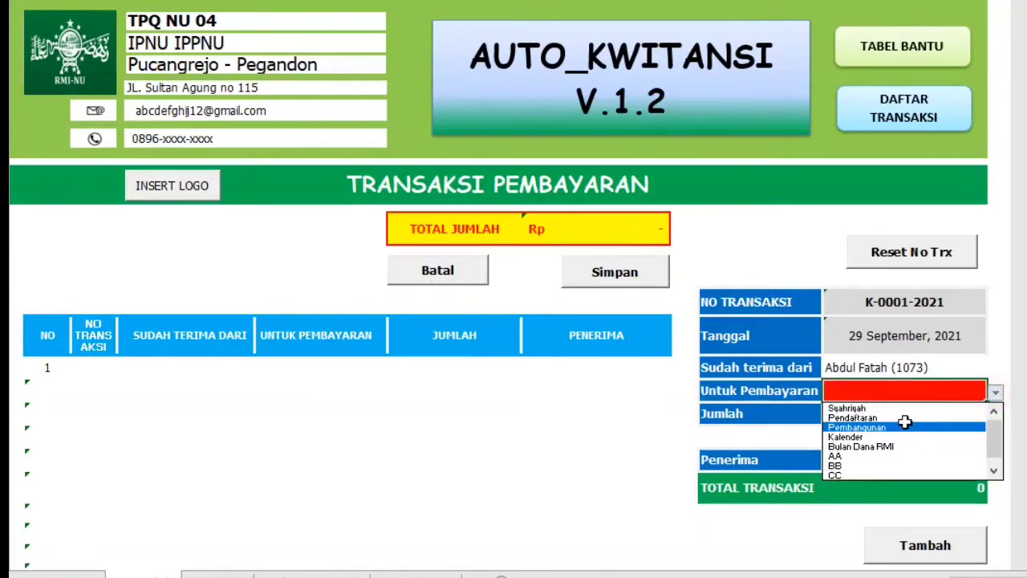
left_click(882, 409)
left_click(904, 414)
type("4")
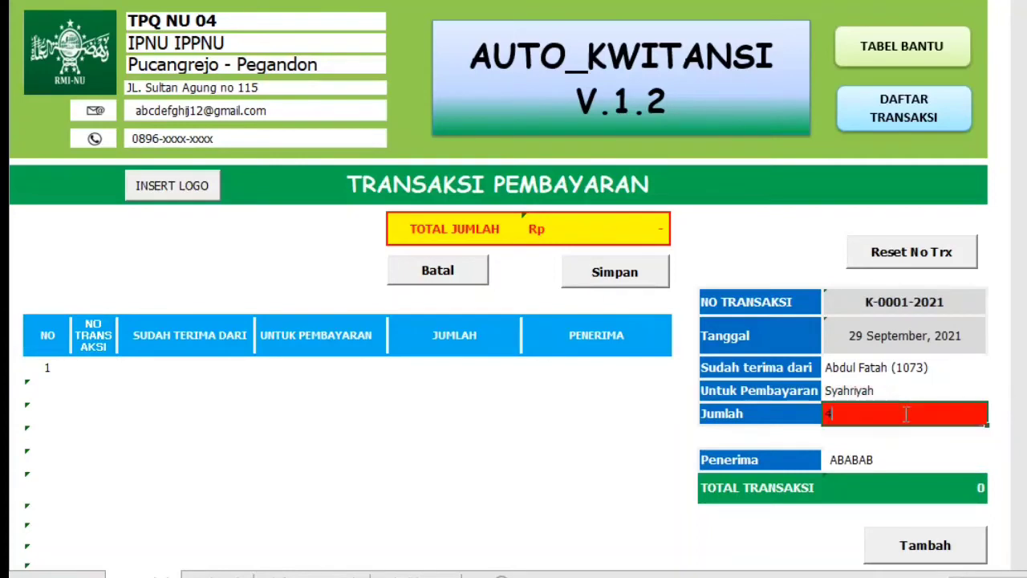
type("0,000")
key("Return")
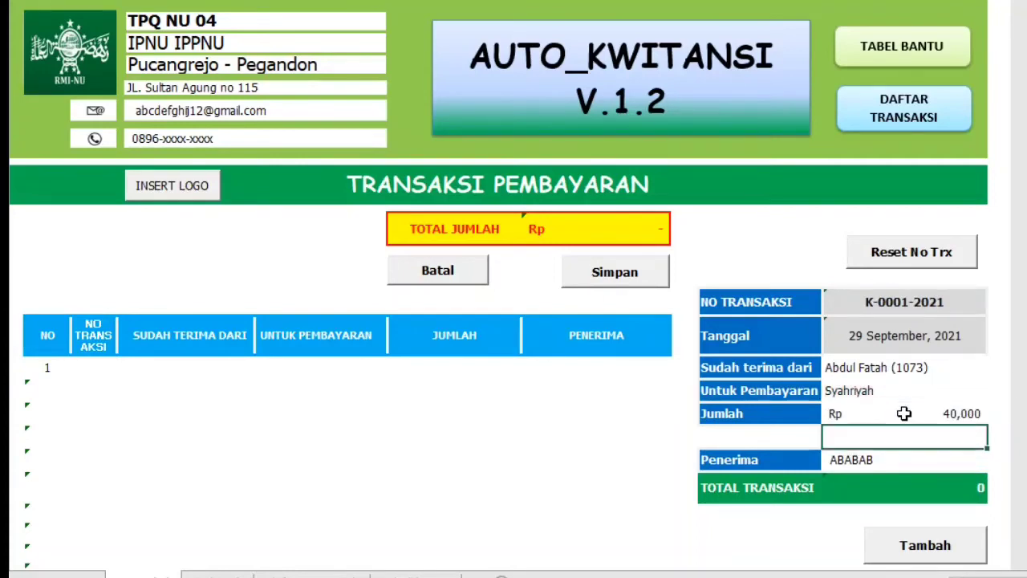
left_click(940, 557)
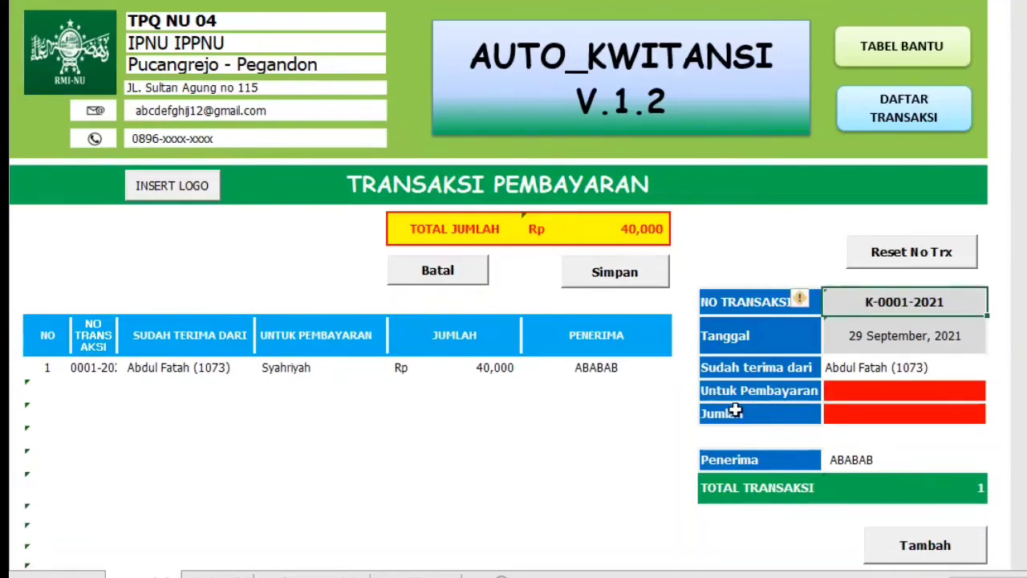
- Add a Kalender payment with a Jumlah of 10,000 to the transaction table
left_click(931, 393)
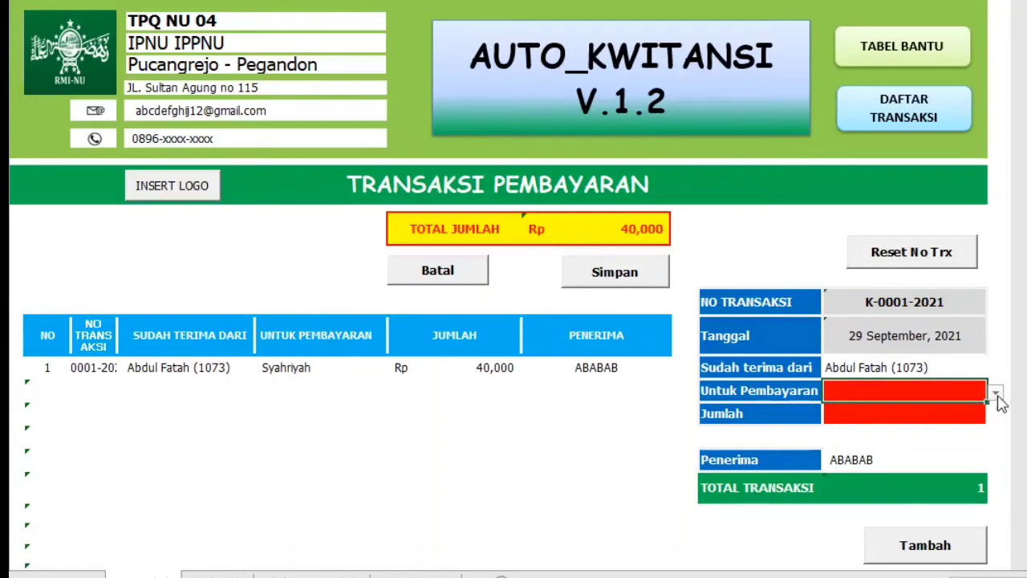
left_click(995, 393)
left_click(889, 437)
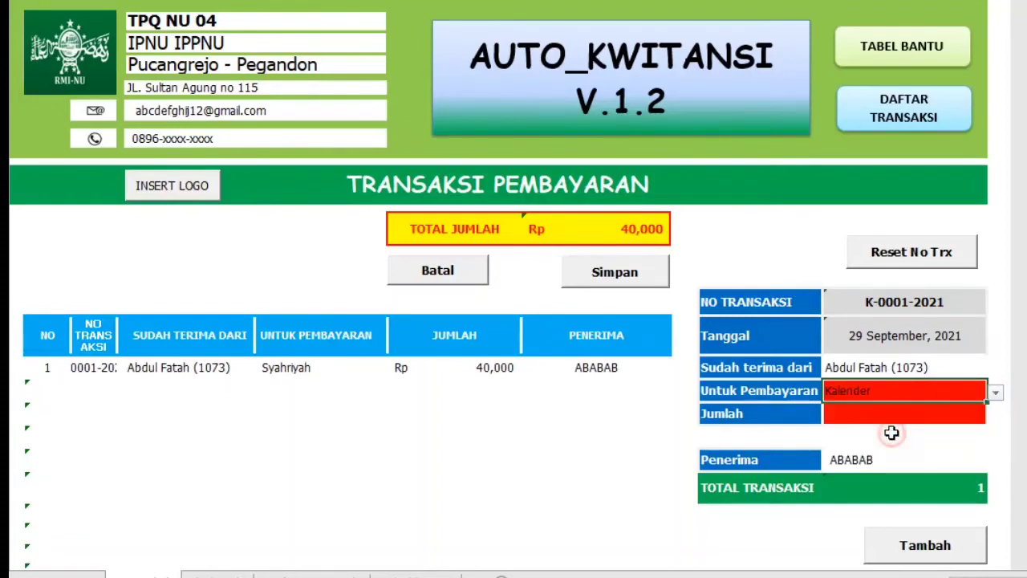
left_click(914, 420)
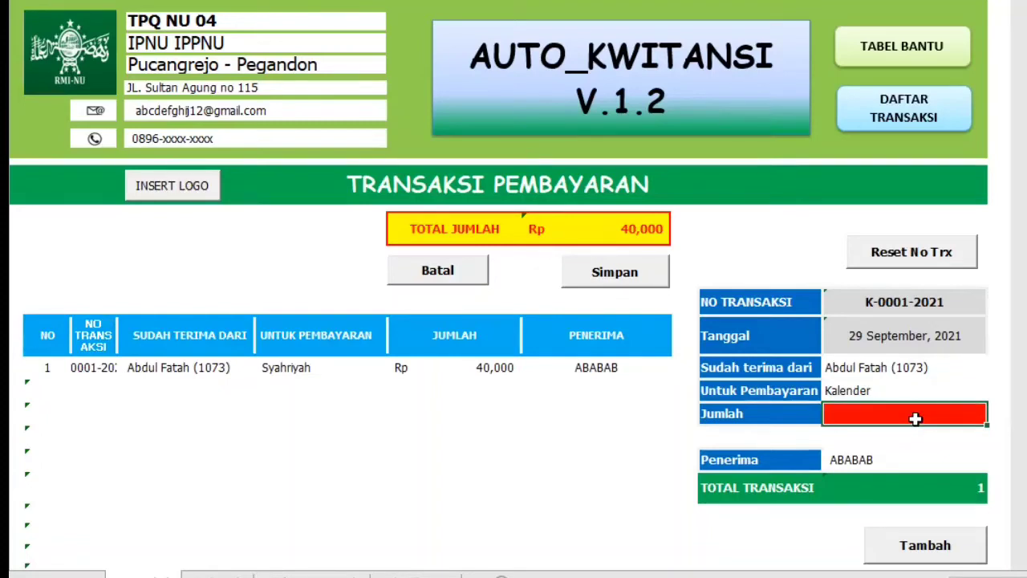
type("10000")
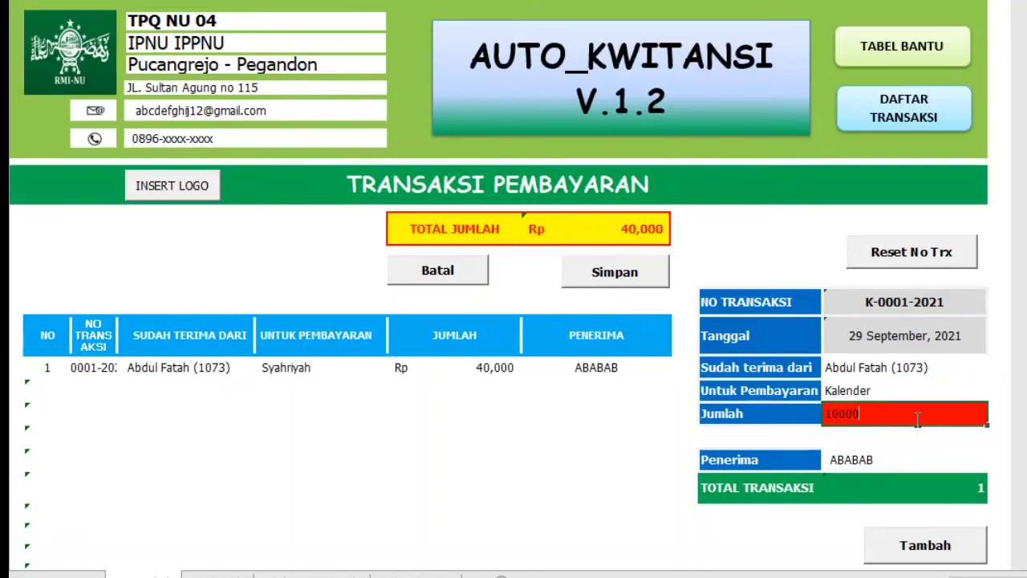
type(",000")
key("Return")
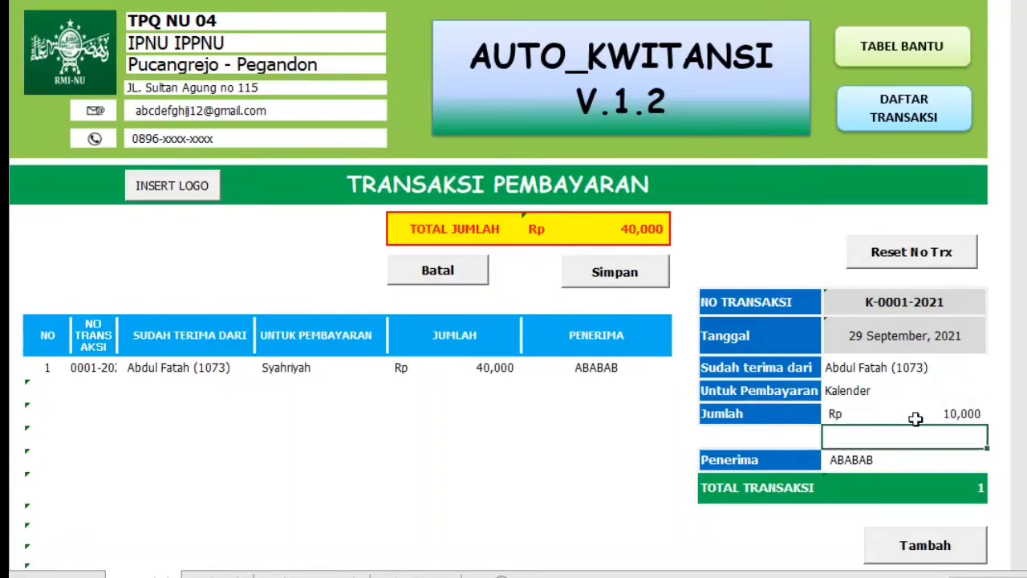
left_click(942, 542)
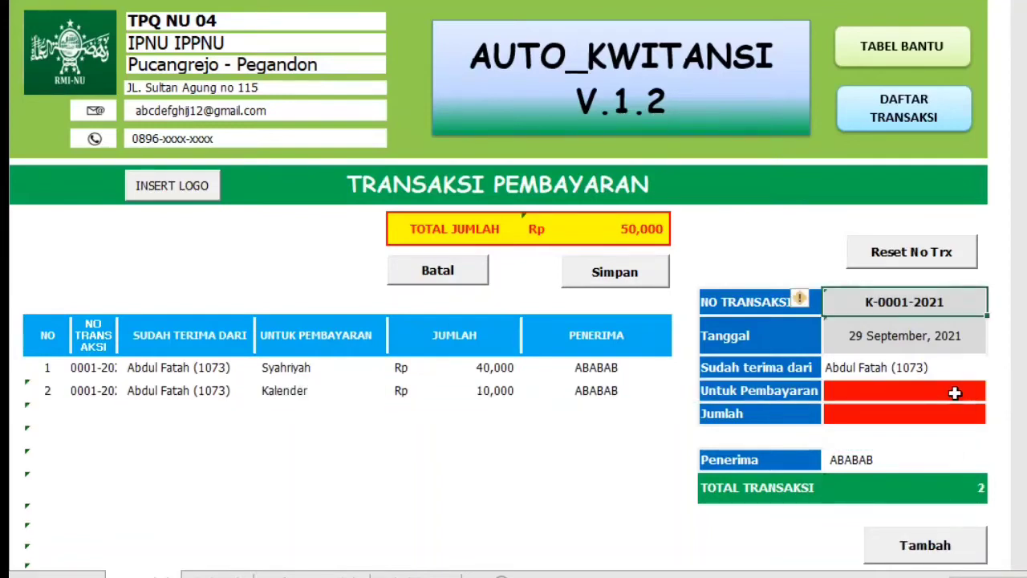
- Add a Pembangunan payment with a Jumlah of 1,000,000 to the transaction table
left_click(996, 394)
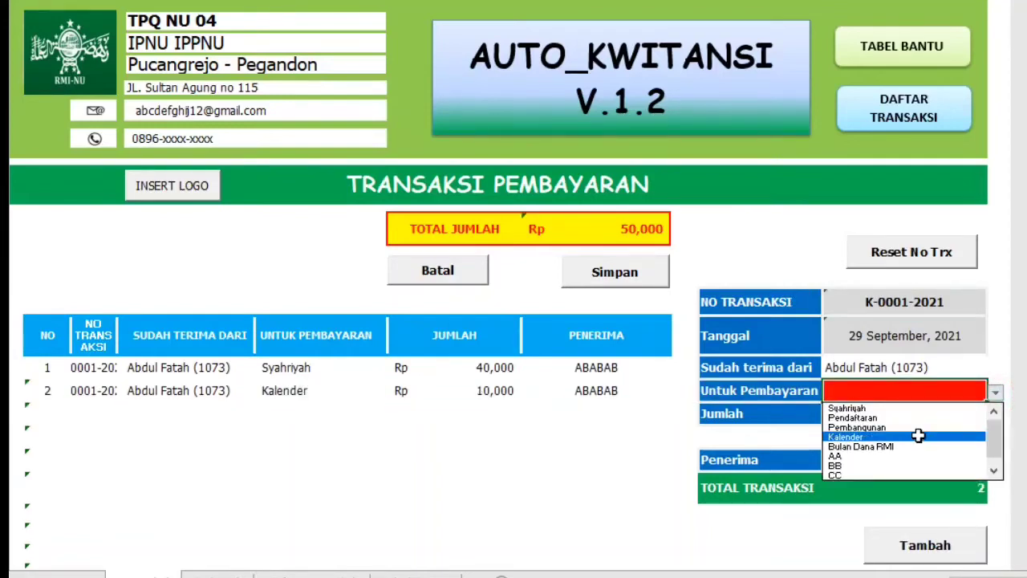
left_click(918, 429)
left_click(917, 415)
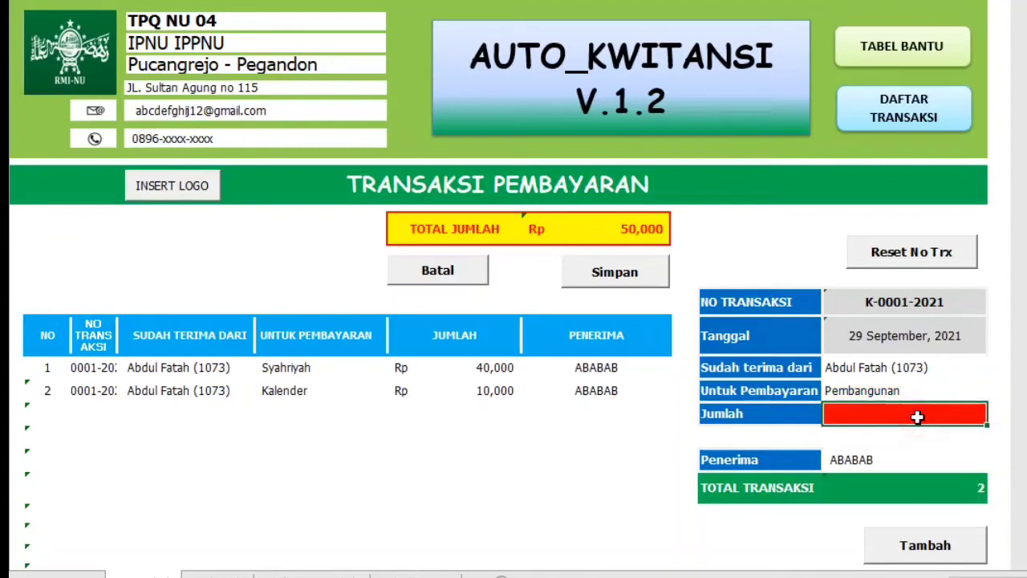
double_click(917, 417)
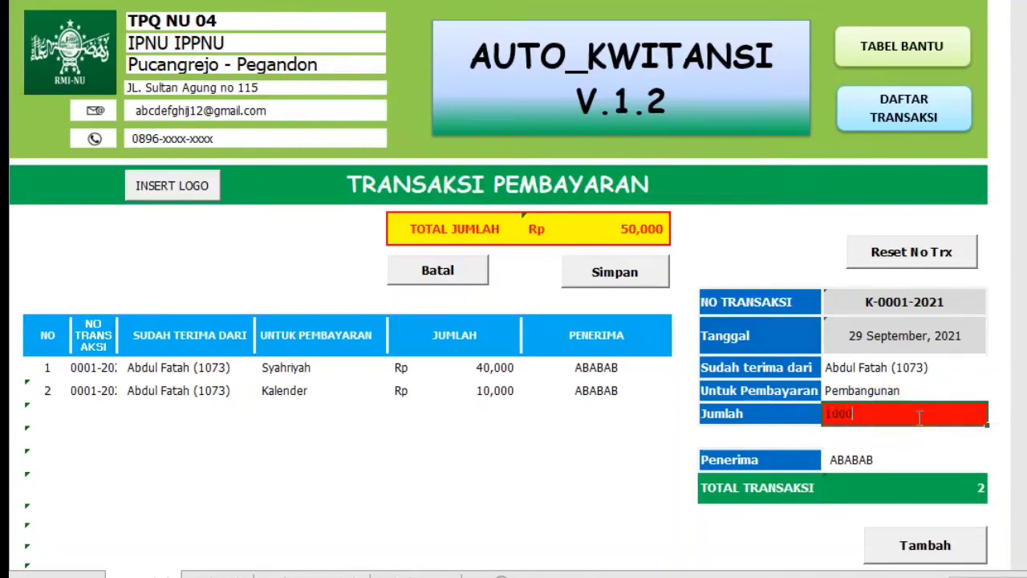
key("Return")
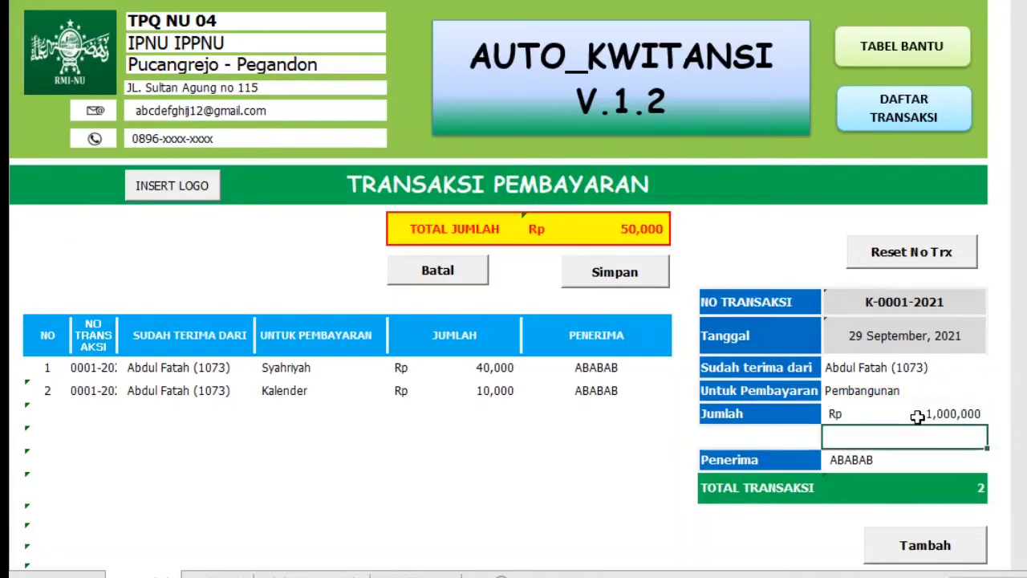
left_click(917, 552)
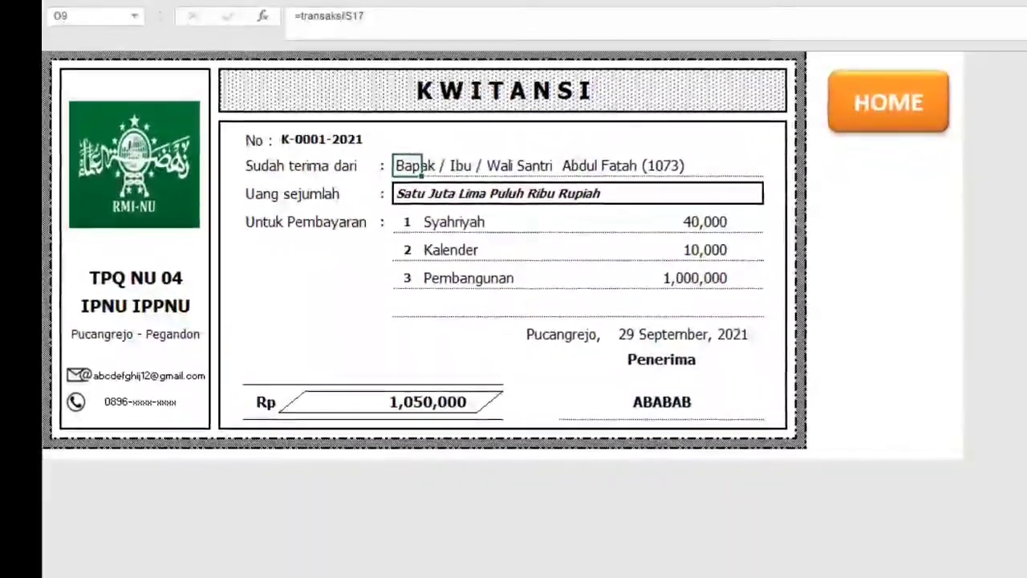
- Examine the receipt on the kwitansi sheet and the transaction list on the daftar_transaksi sheet
left_click(891, 103)
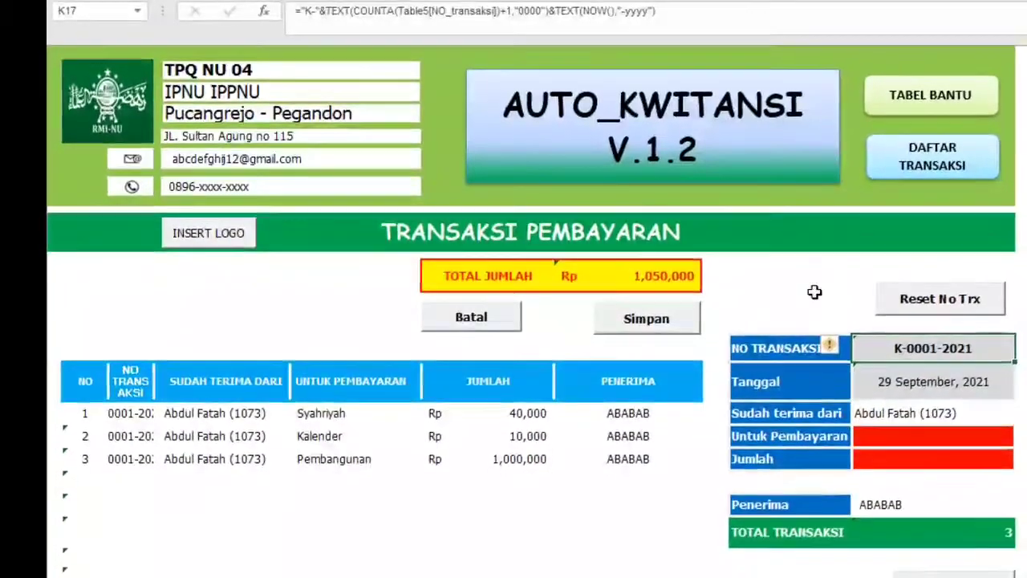
left_click(812, 277)
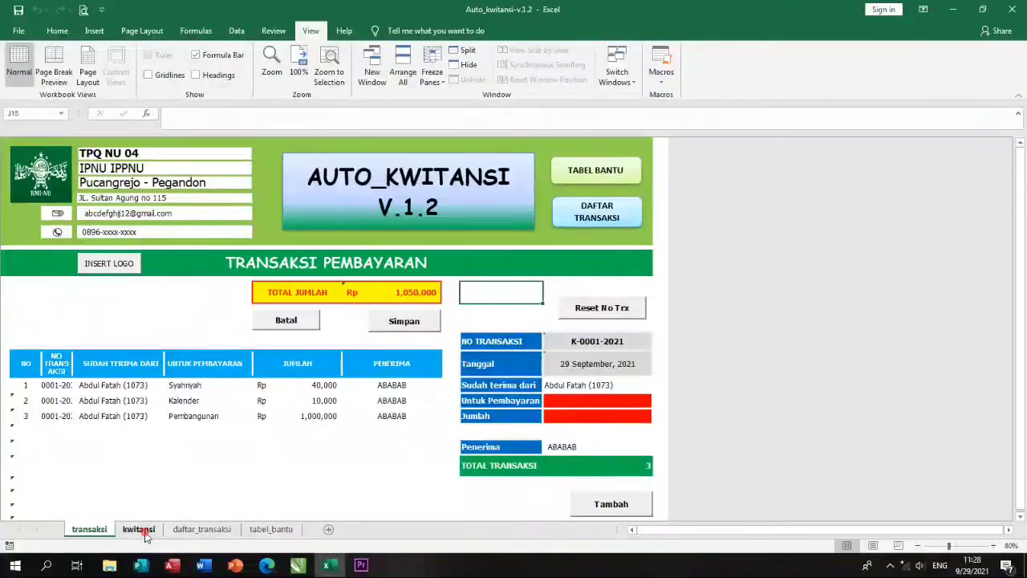
left_click(138, 529)
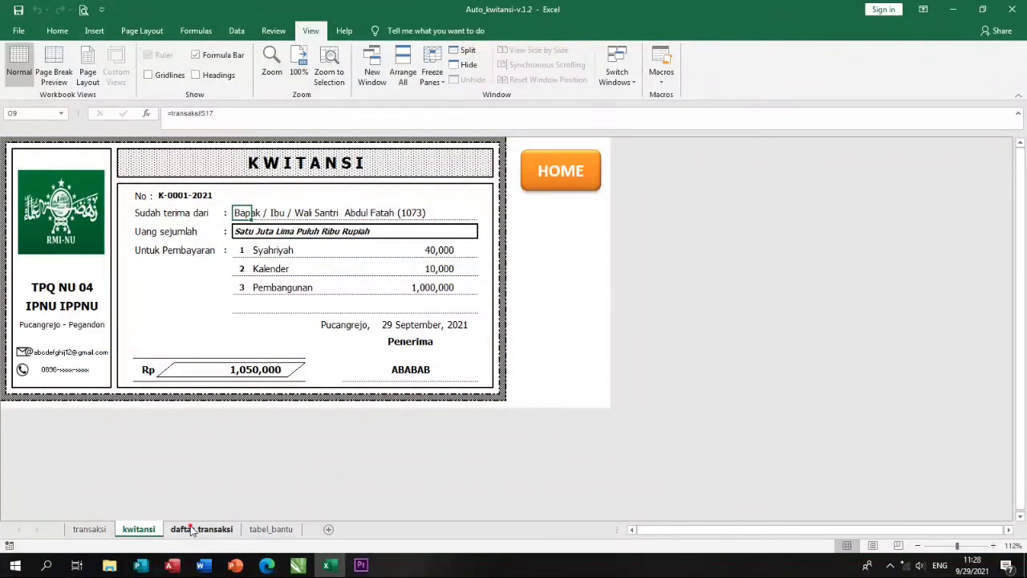
left_click(192, 530)
left_click(307, 280)
left_click(181, 239)
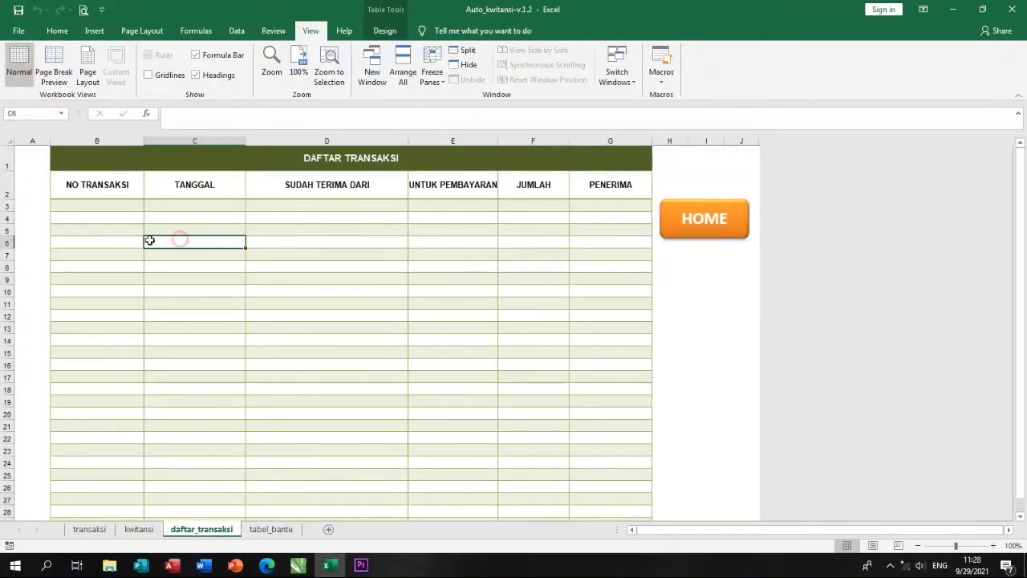
left_click(92, 208)
left_click(356, 232)
left_click(294, 314)
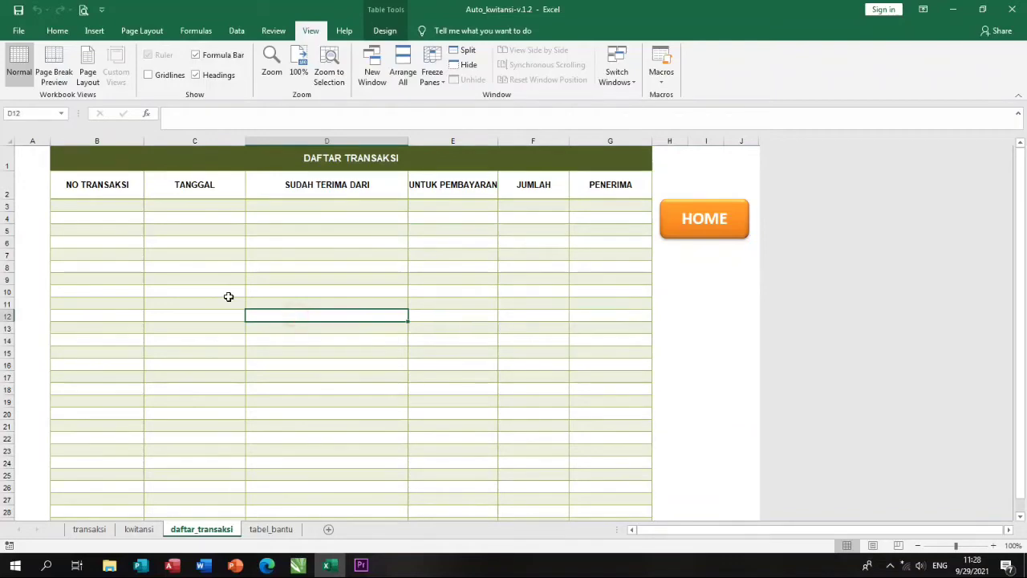
left_click(229, 295)
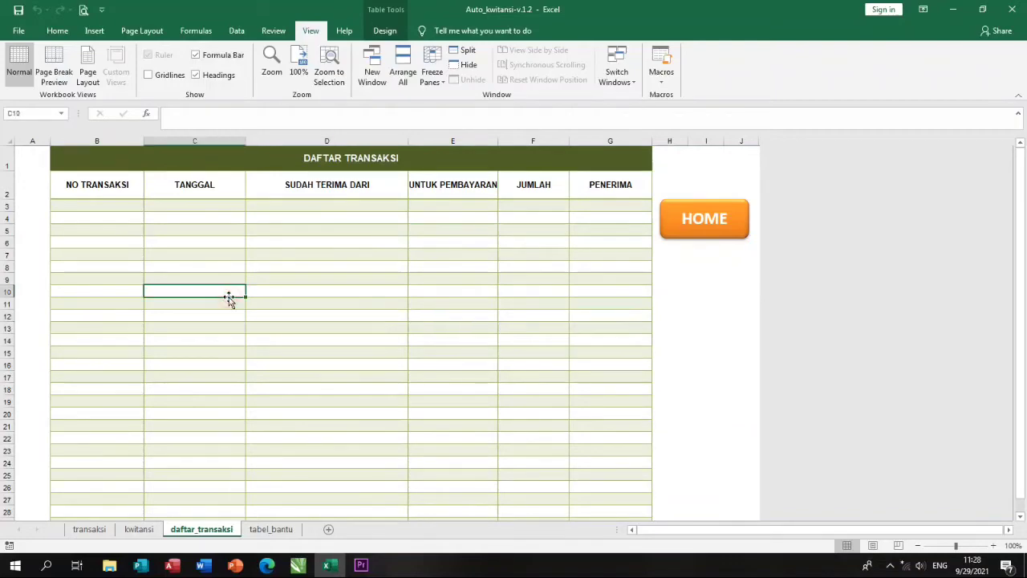
- Restore Excel to a smaller window and open the DATA TRANSAKSI folder from Videos in File Explorer beside it
left_click(984, 10)
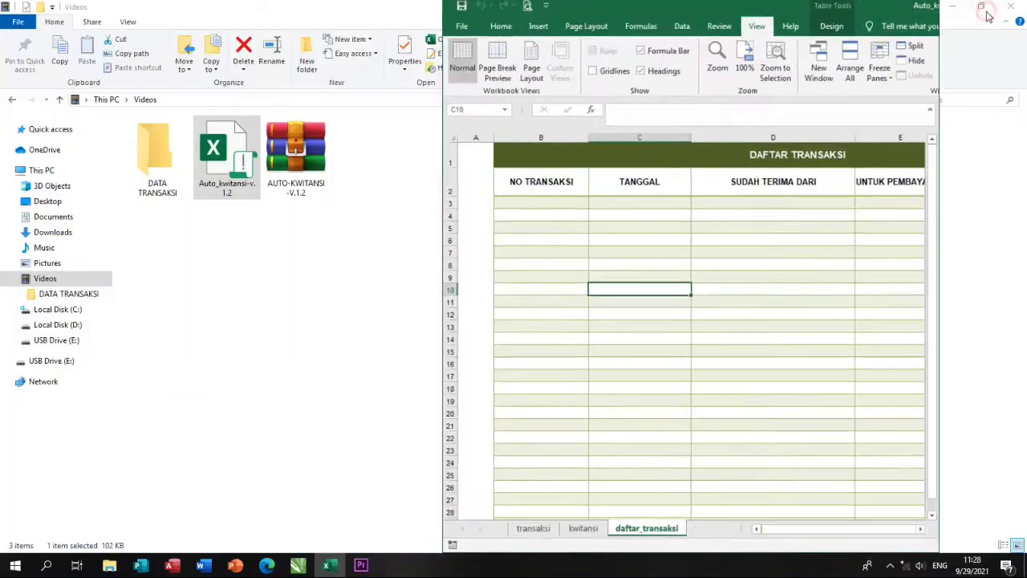
left_click(167, 266)
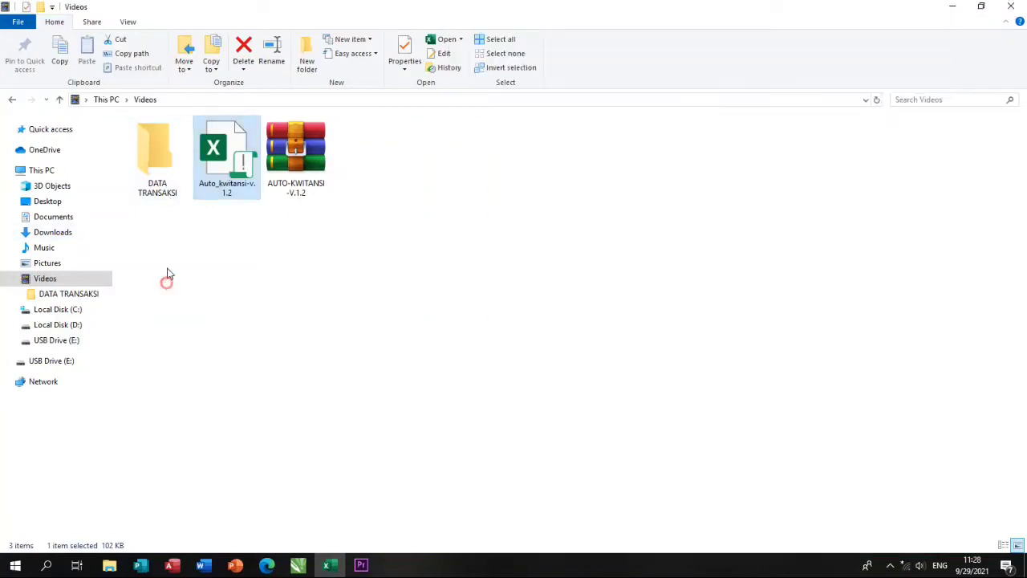
double_click(163, 189)
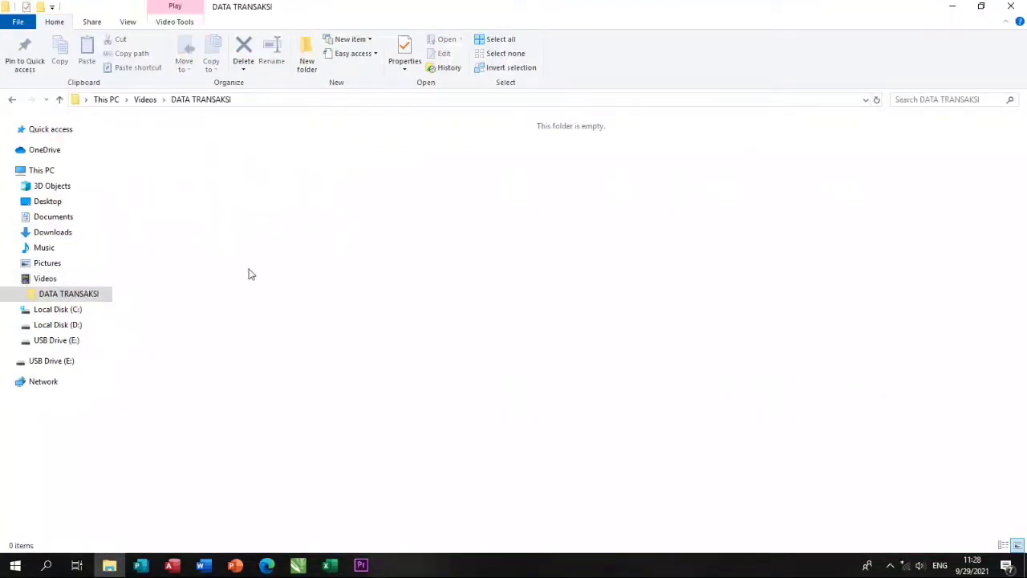
left_click(981, 5)
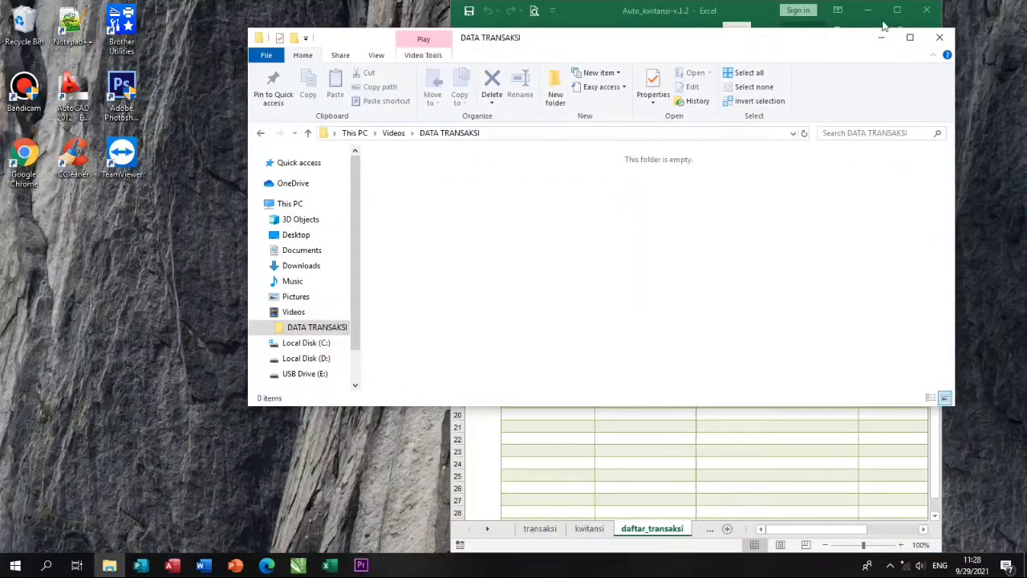
left_click(910, 37)
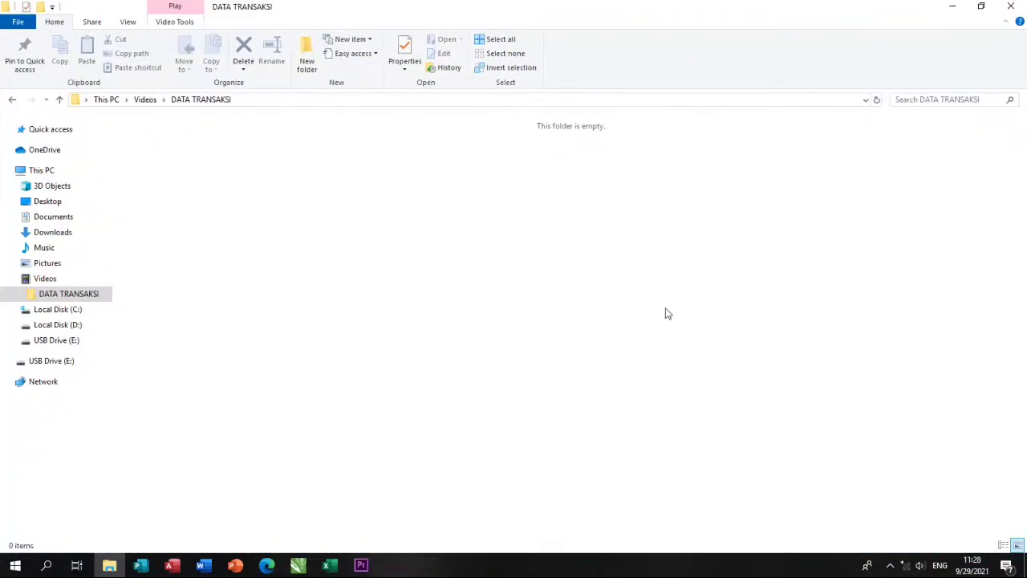
left_click(327, 566)
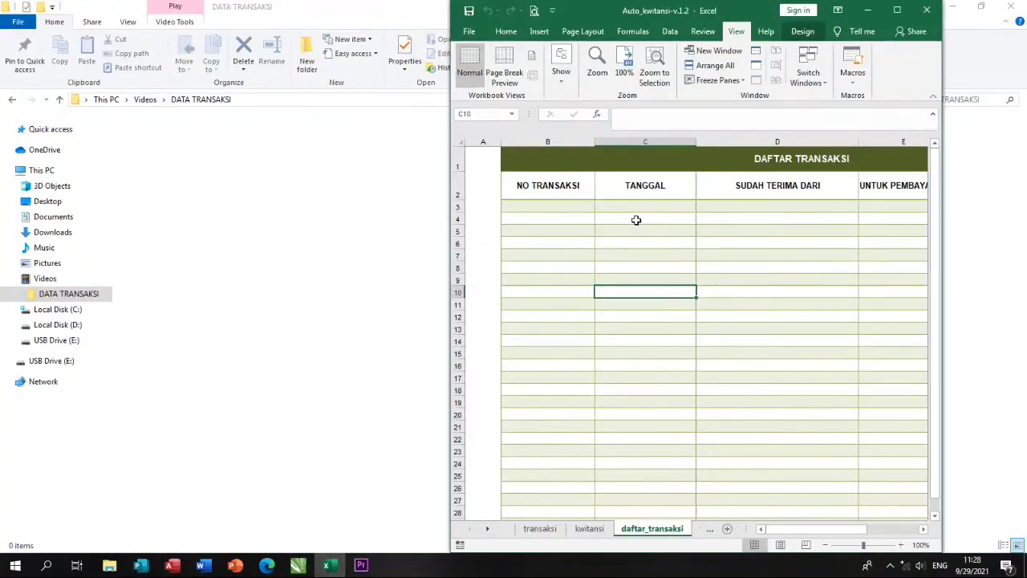
- Save the transaction on the transaksi sheet with Simpan and confirm it so the receipt's print preview opens
left_click(540, 529)
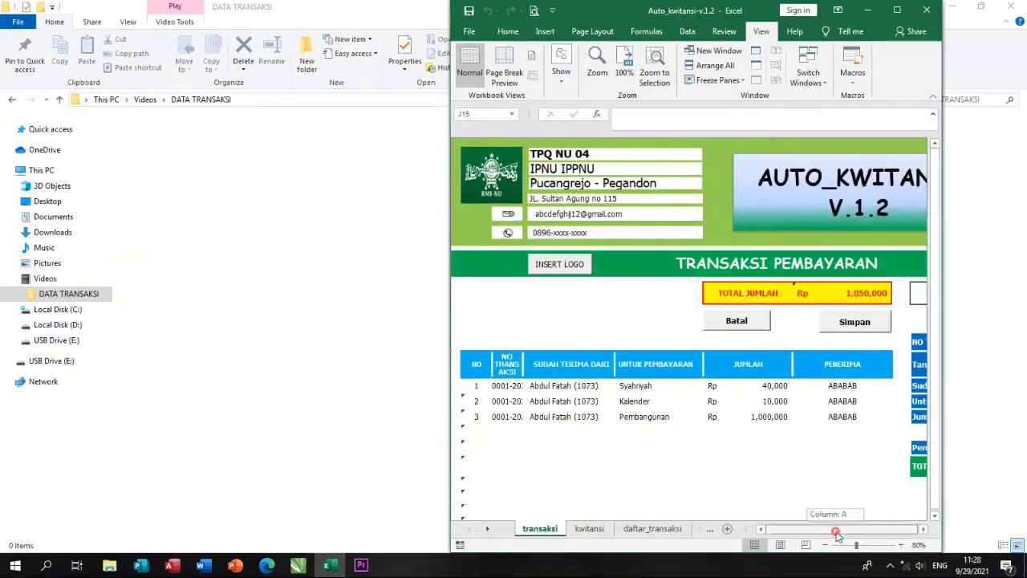
scroll(827, 514, "right", 3)
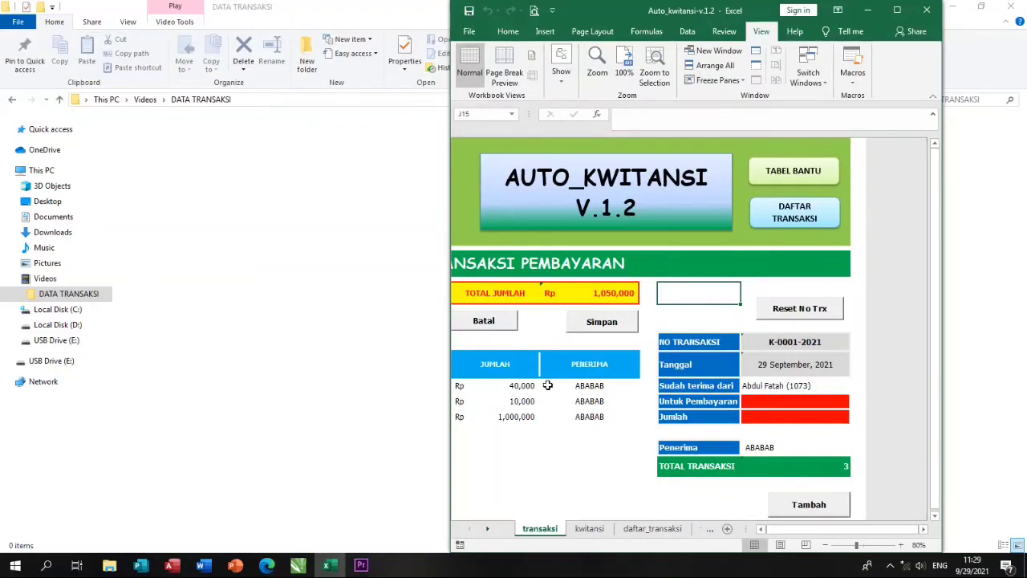
left_click(597, 323)
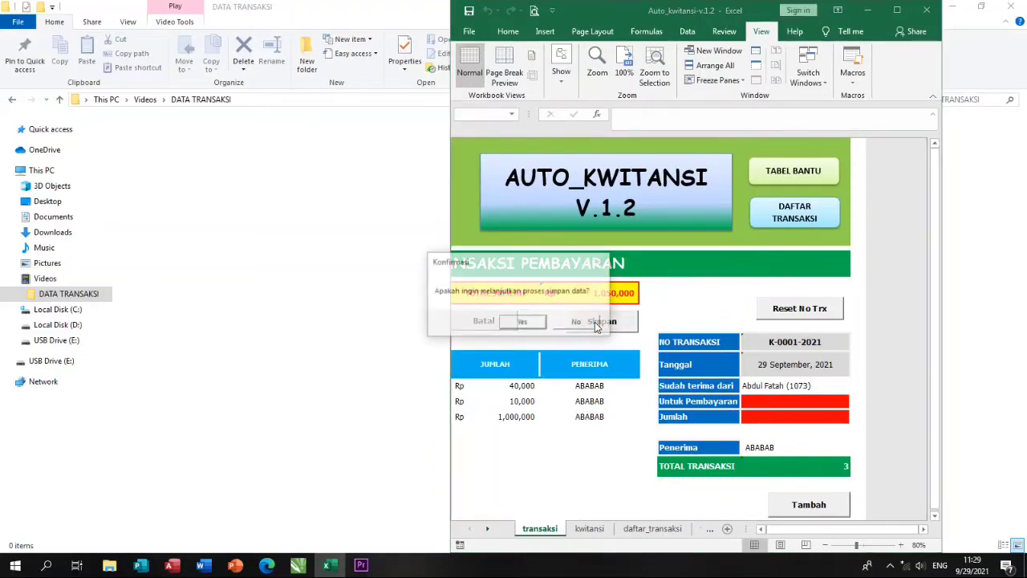
left_click(523, 322)
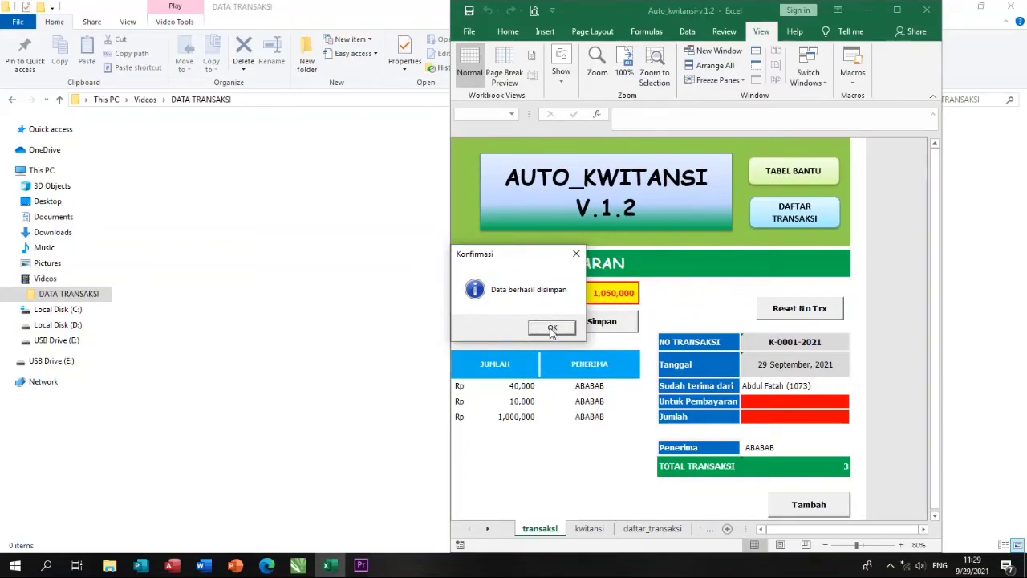
left_click(552, 329)
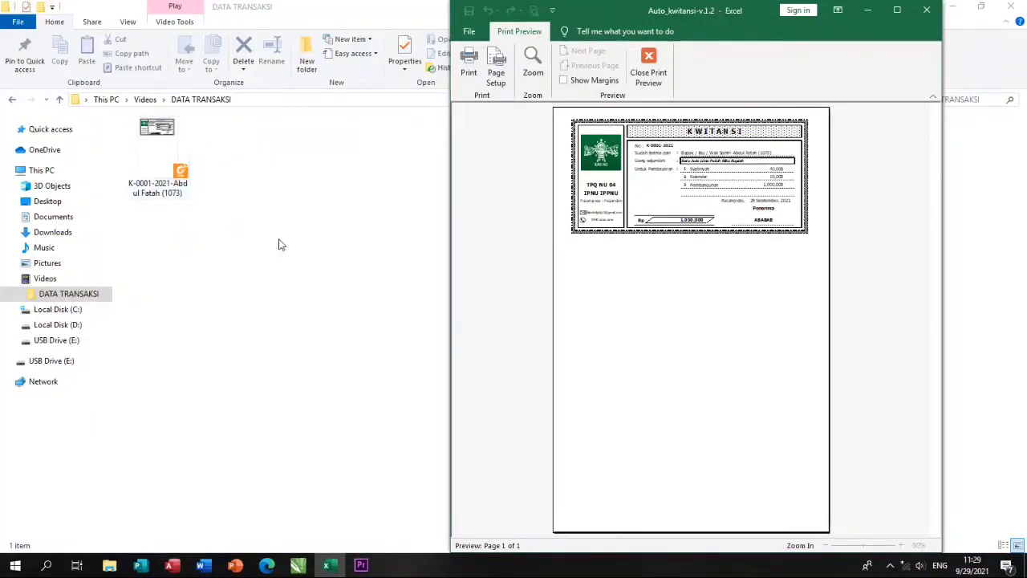
- Examine the enlarged receipt in a maximized print preview and the printer's paper size options, leaving the page setup unchanged
left_click(685, 332)
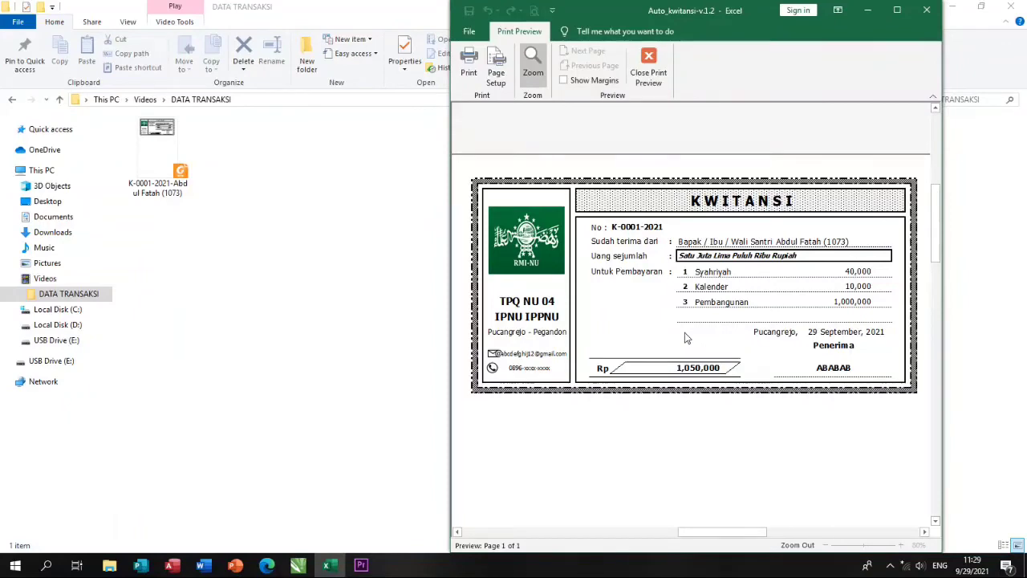
left_click(897, 12)
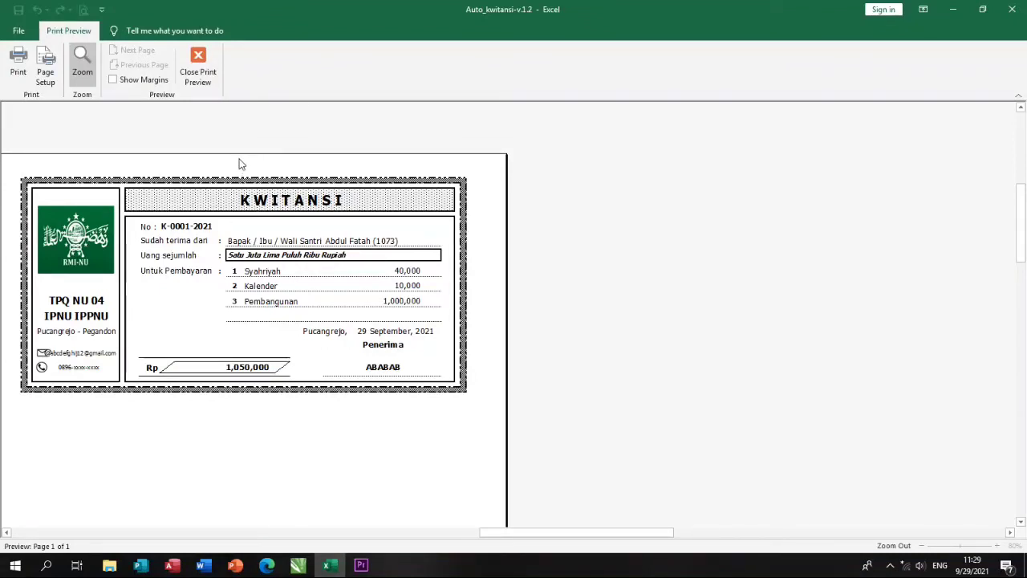
left_click(44, 70)
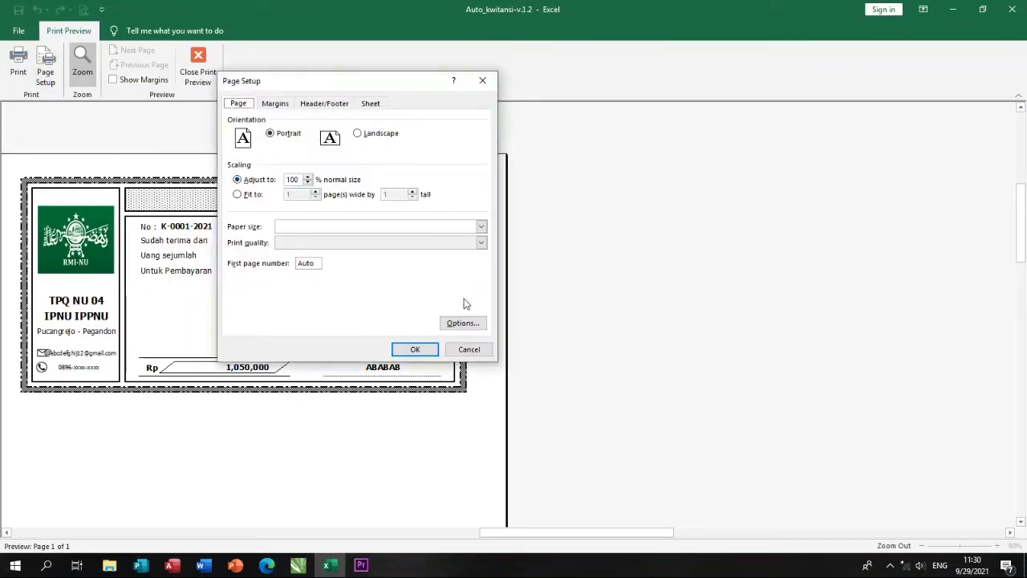
left_click(462, 323)
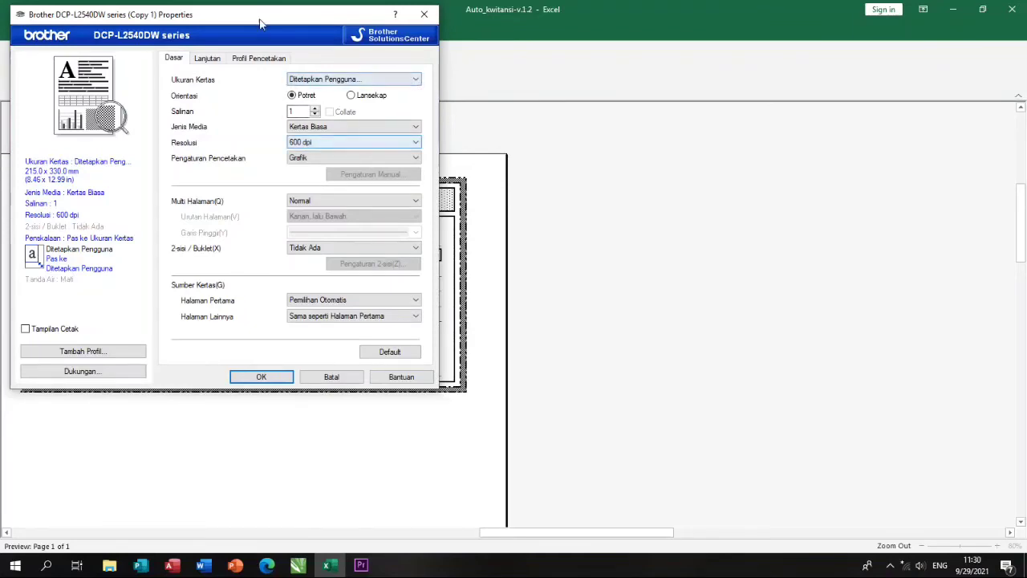
left_click_drag(260, 15, 597, 50)
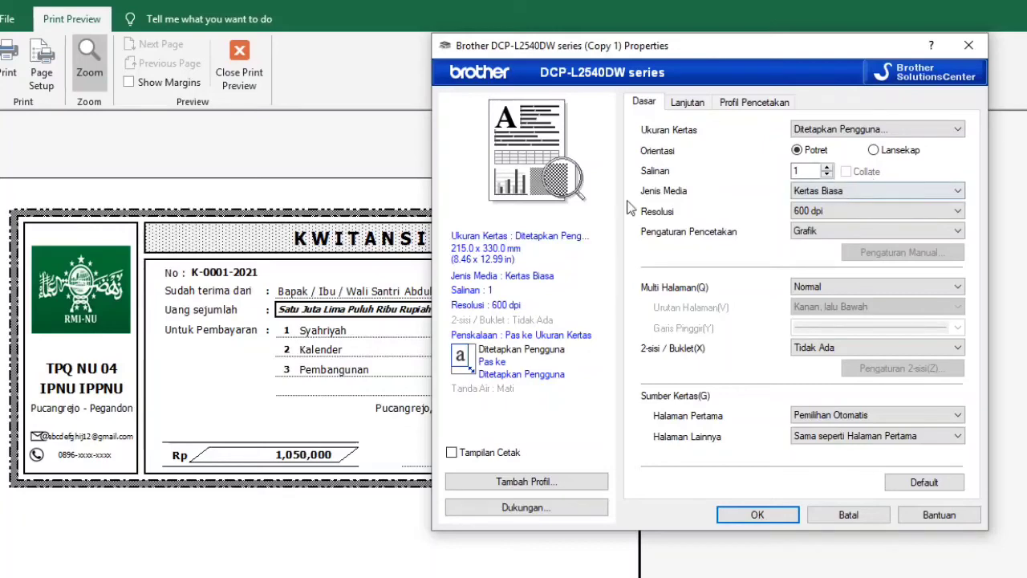
left_click(958, 130)
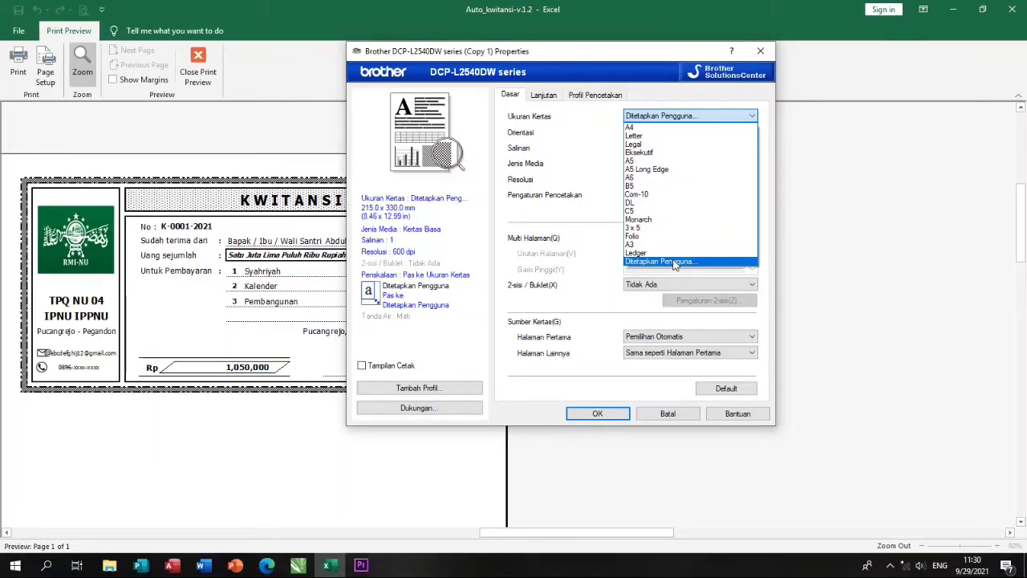
left_click(760, 53)
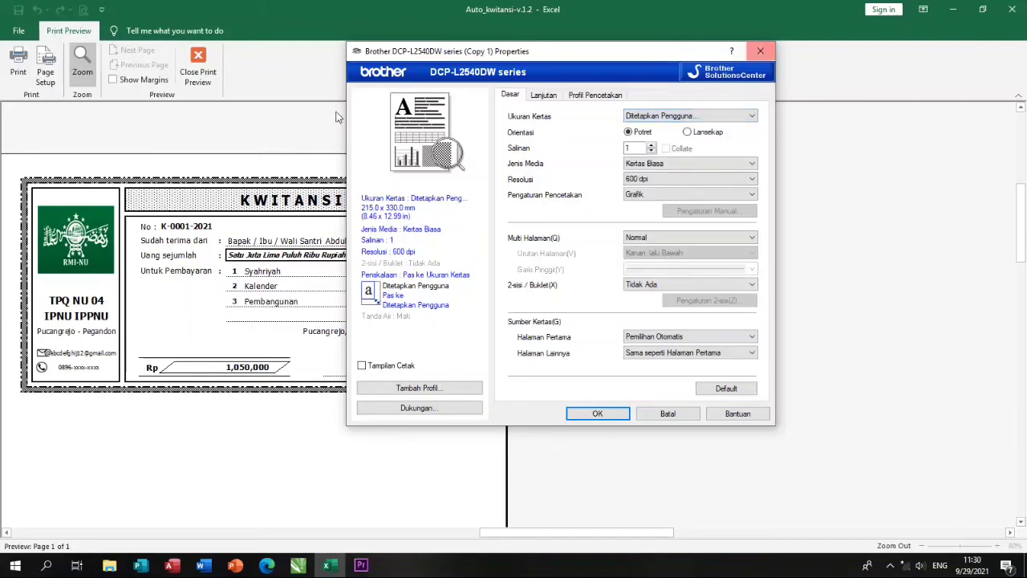
left_click(760, 53)
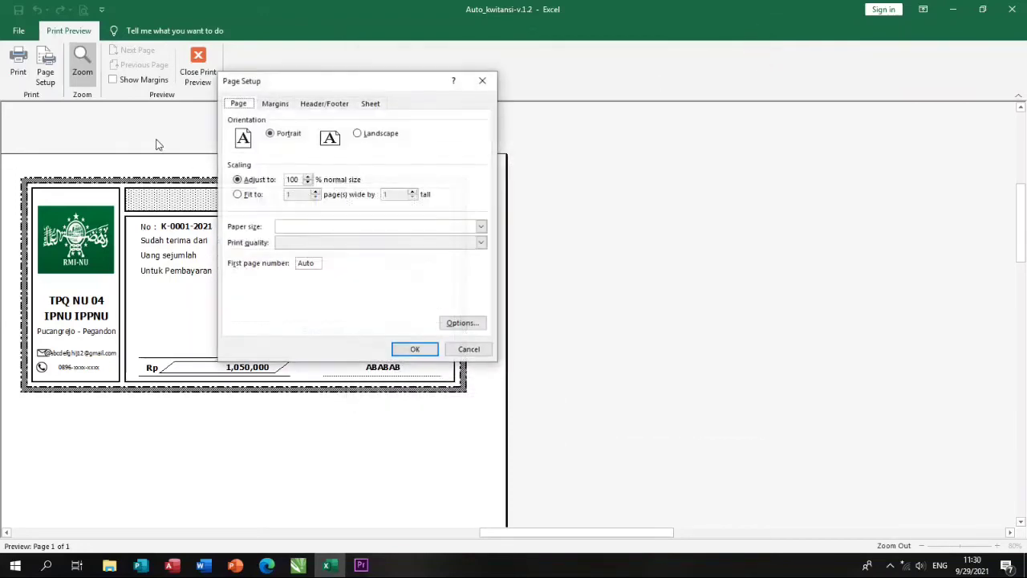
left_click(471, 350)
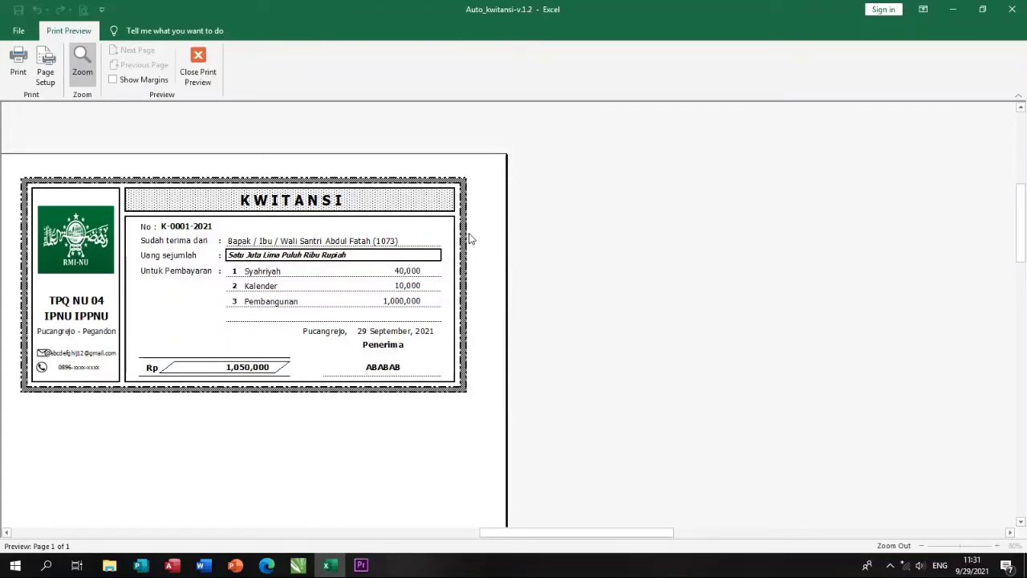
- In the printer properties of the page setup, set the paper size to Ditetapkan Pengguna with 215.0 mm width and 330.0 mm height
left_click(45, 66)
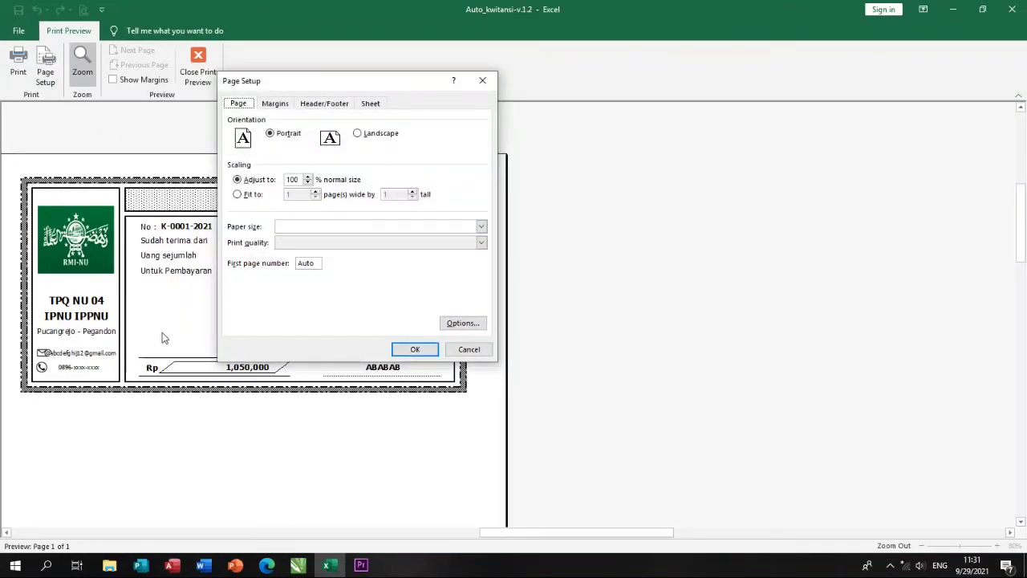
left_click(473, 330)
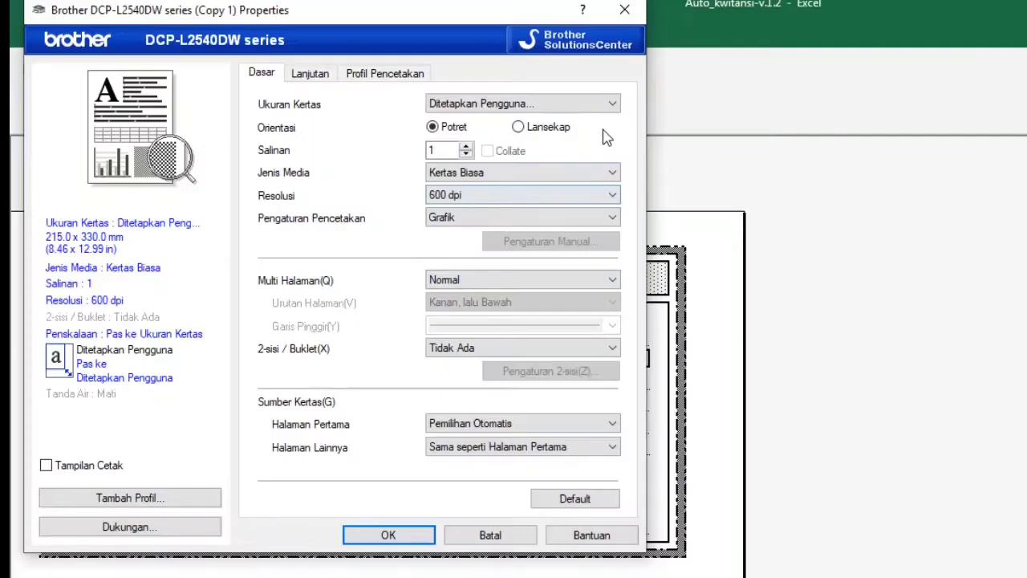
left_click(613, 105)
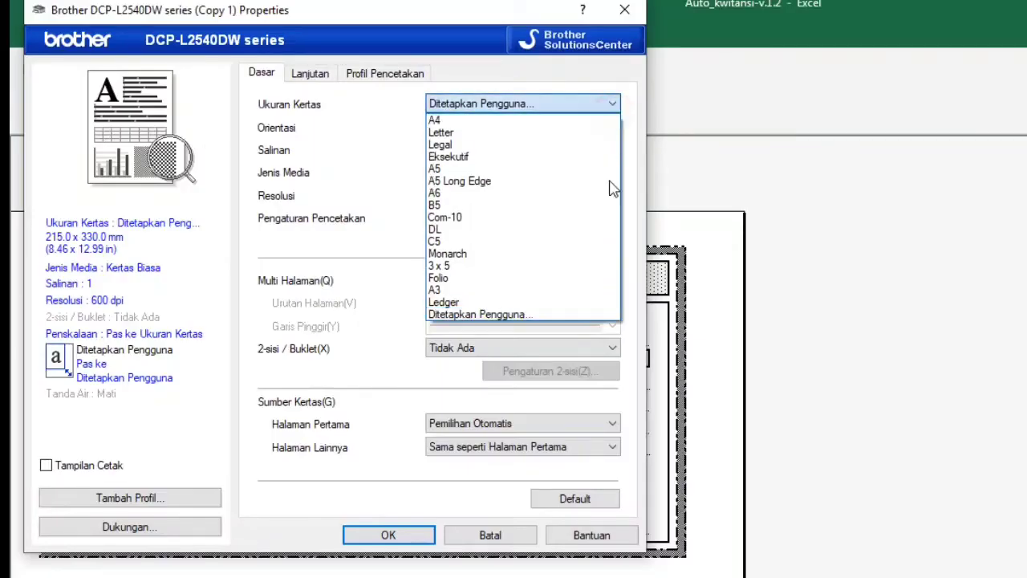
left_click(524, 315)
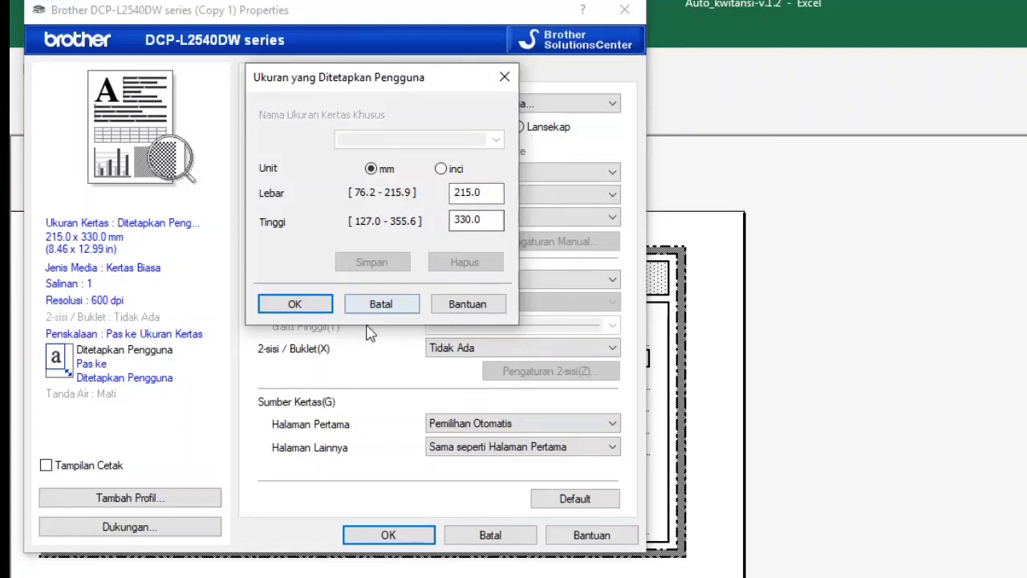
left_click(296, 306)
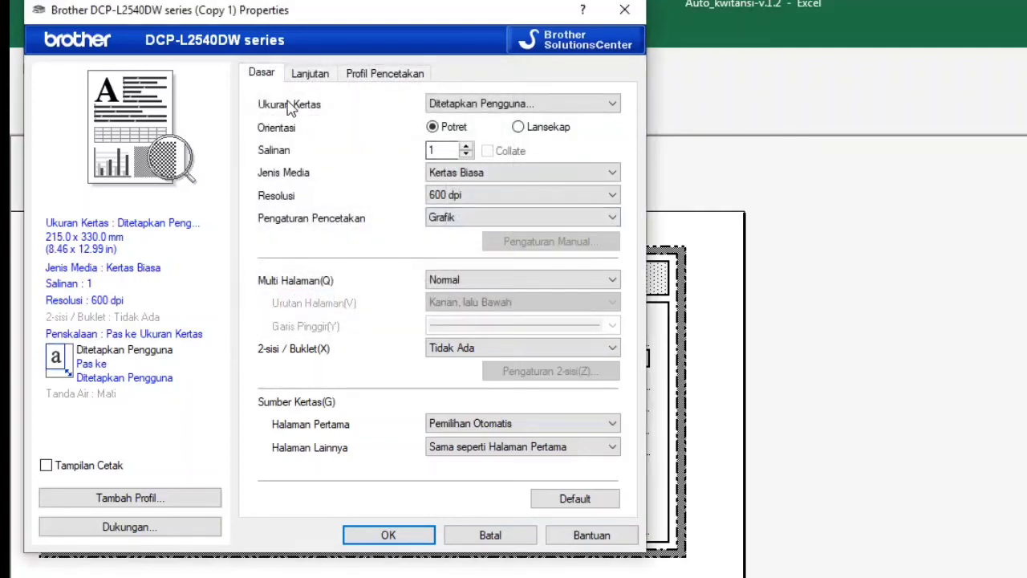
- Set the printer's Pas ke Ukuran Kertas scaling to Ditetapkan Pengguna, apply the page setup and close the print preview
left_click(311, 76)
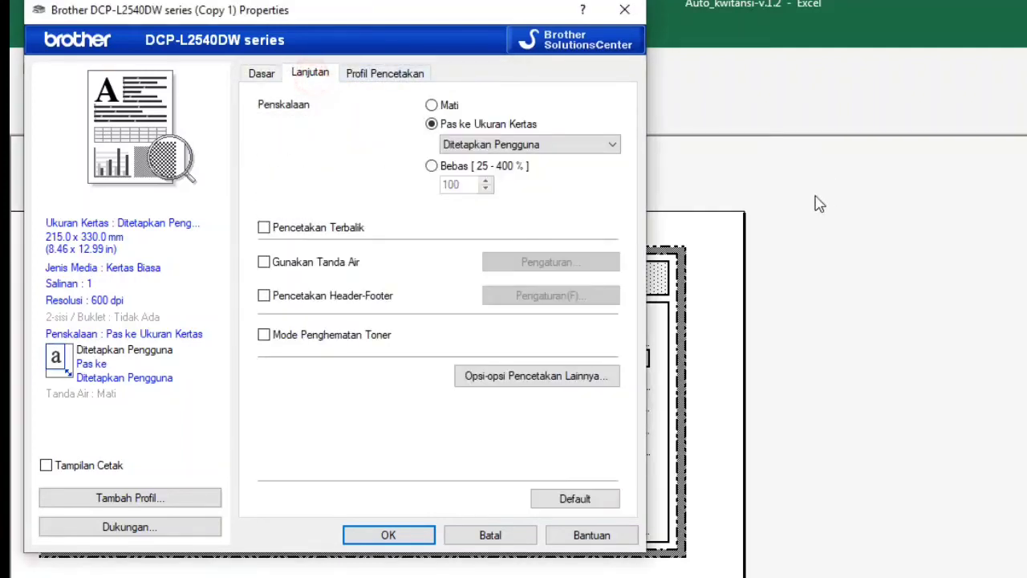
left_click(611, 145)
left_click(515, 331)
left_click(398, 538)
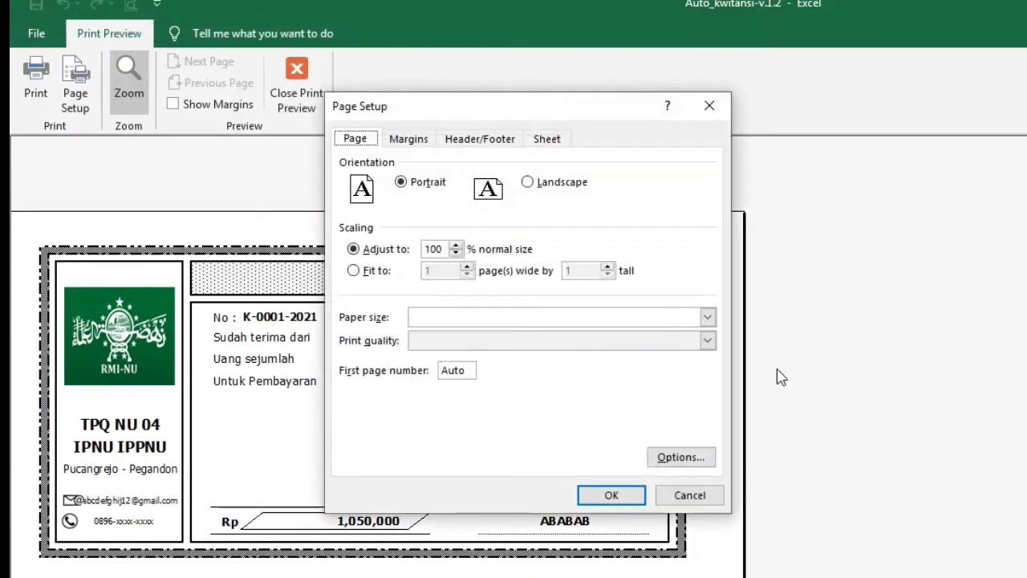
left_click(612, 495)
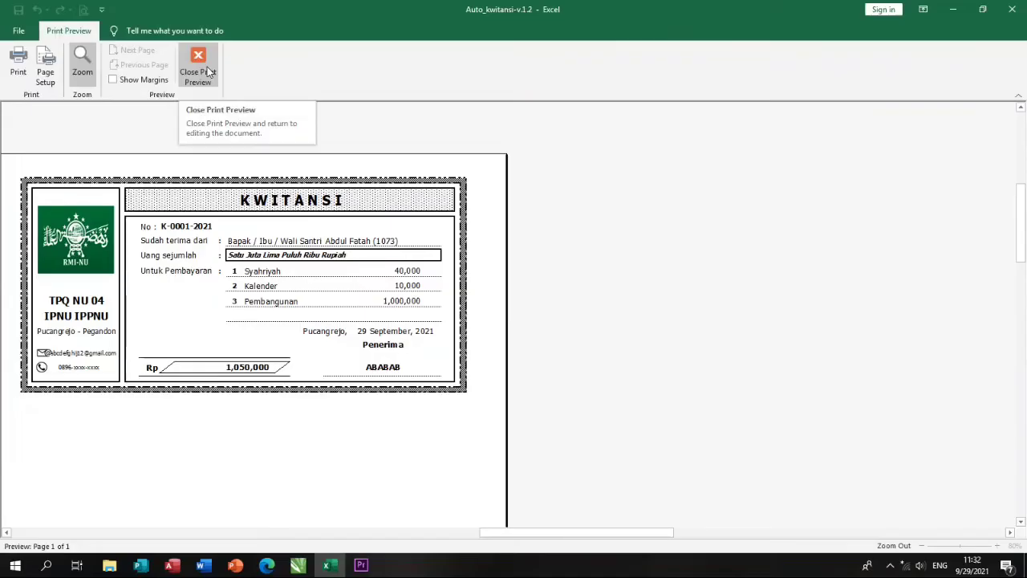
left_click(199, 71)
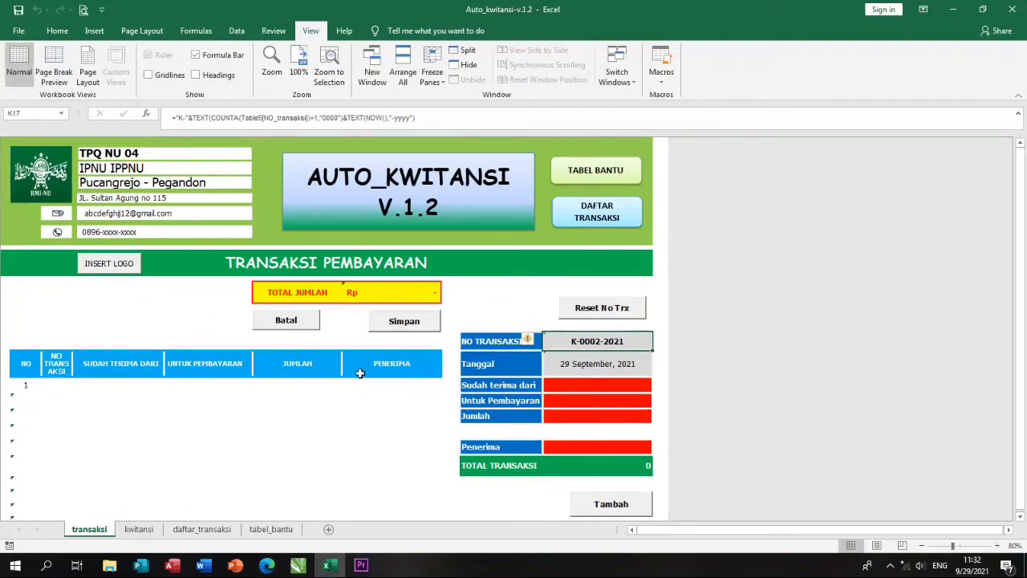
- Check the saved payments on the daftar_transaksi sheet and the receipt PDF in the DATA TRANSAKSI folder, returning to Excel
left_click(207, 529)
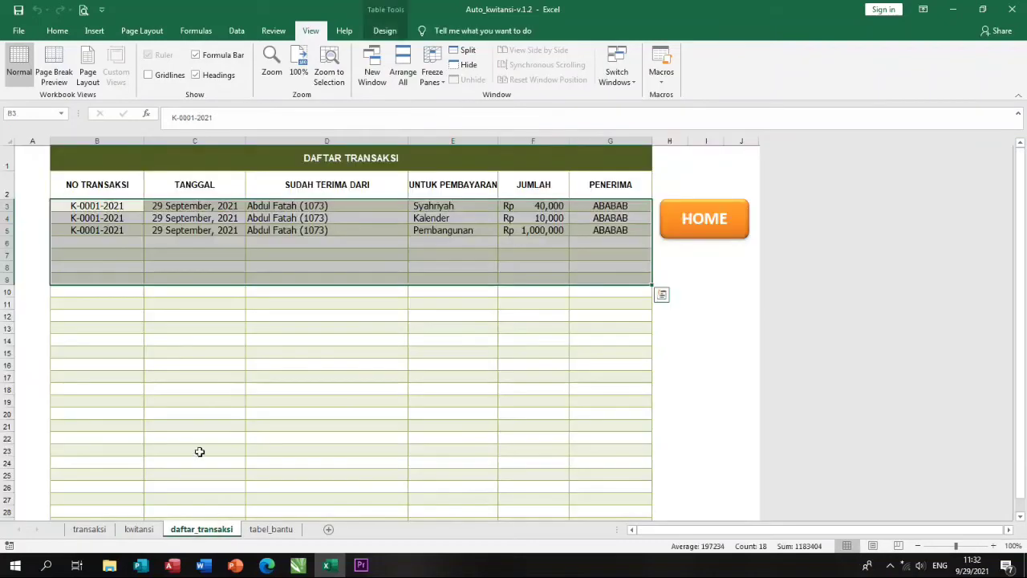
left_click(131, 266)
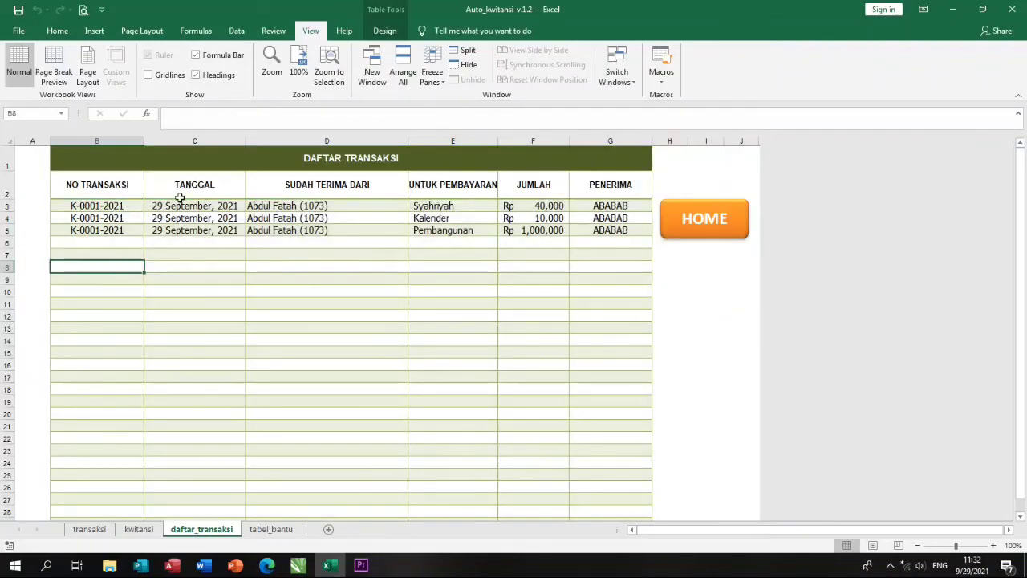
left_click(109, 565)
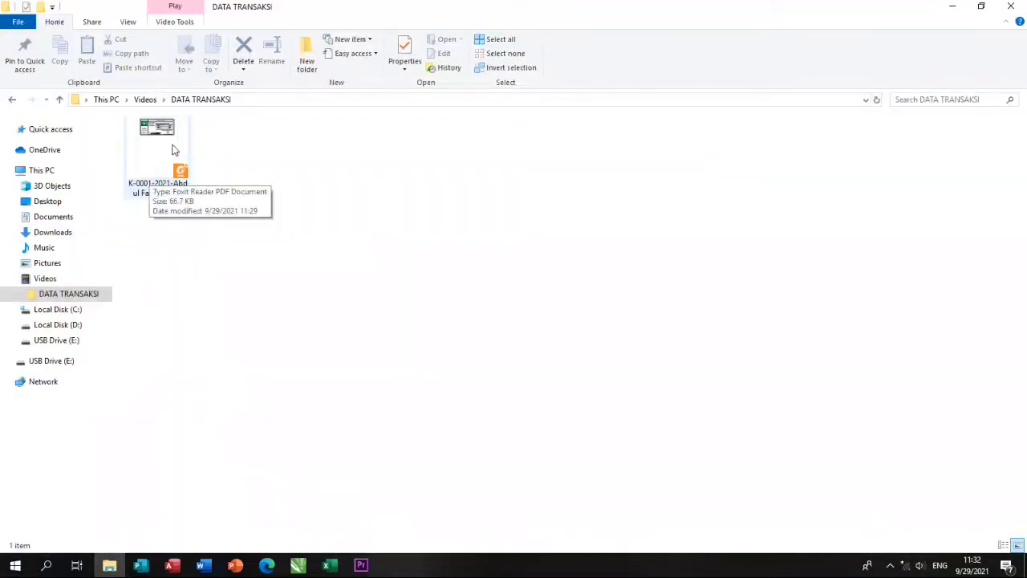
left_click(330, 566)
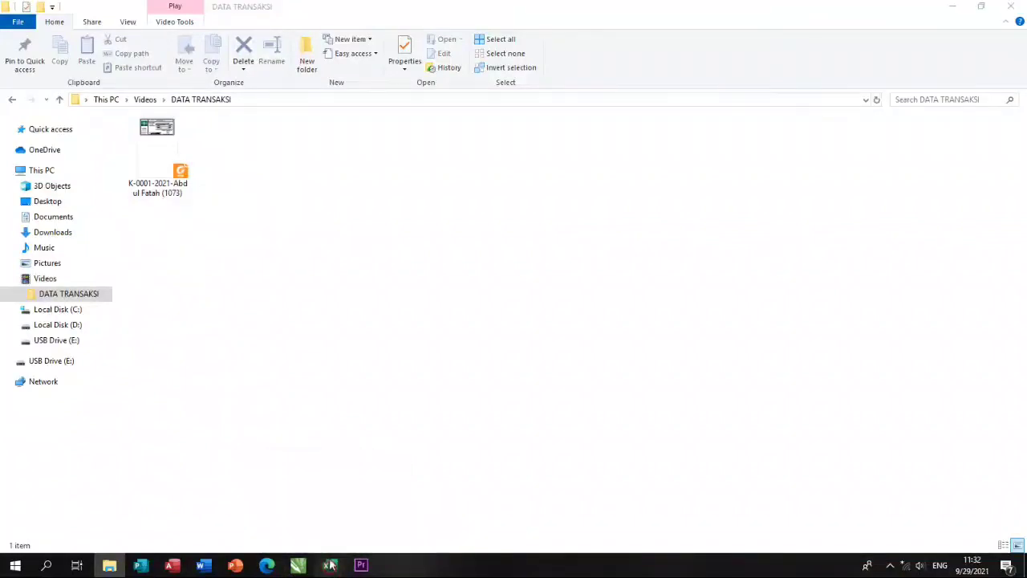
- On the transaksi sheet, choose the third listed payer for Sudah terima dari
left_click(91, 531)
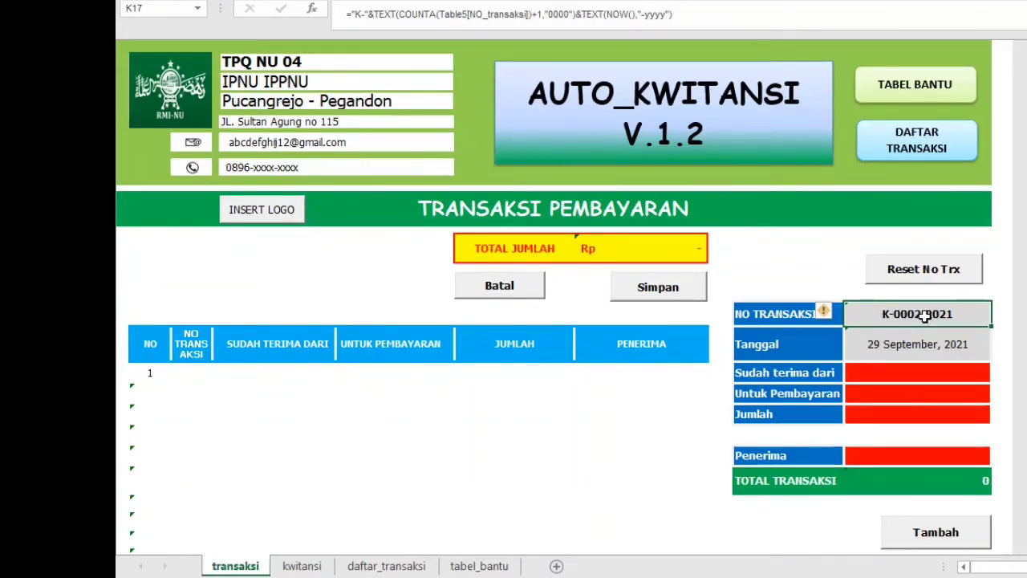
left_click(933, 375)
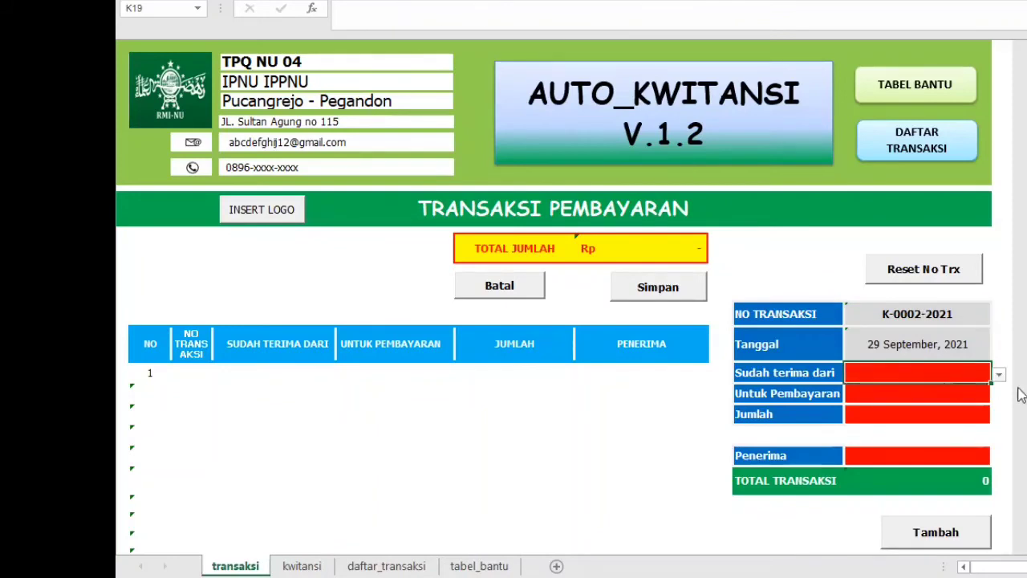
left_click(1000, 376)
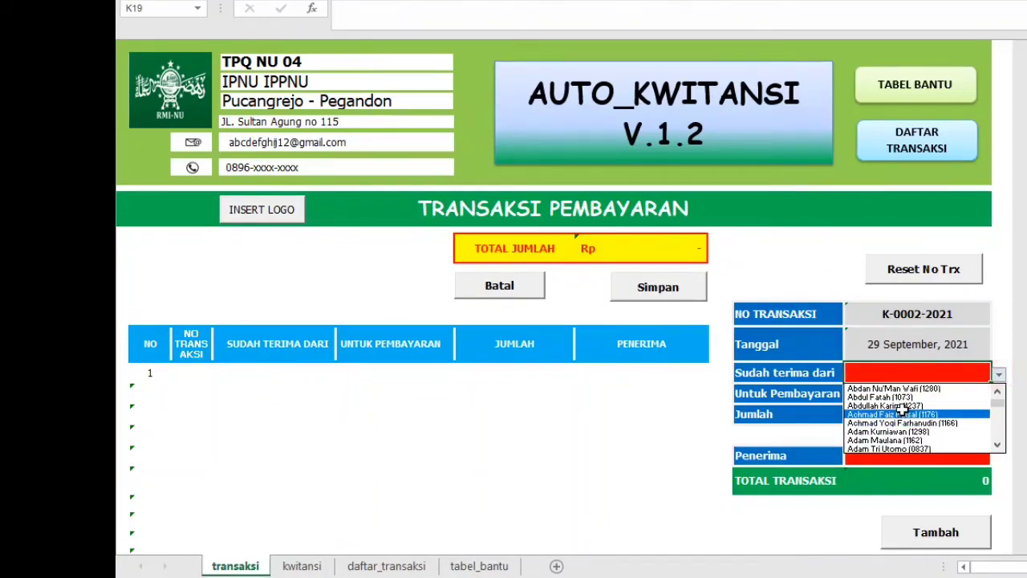
left_click(902, 406)
- Choose Pembangunan for Untuk Pembayaran
left_click(967, 397)
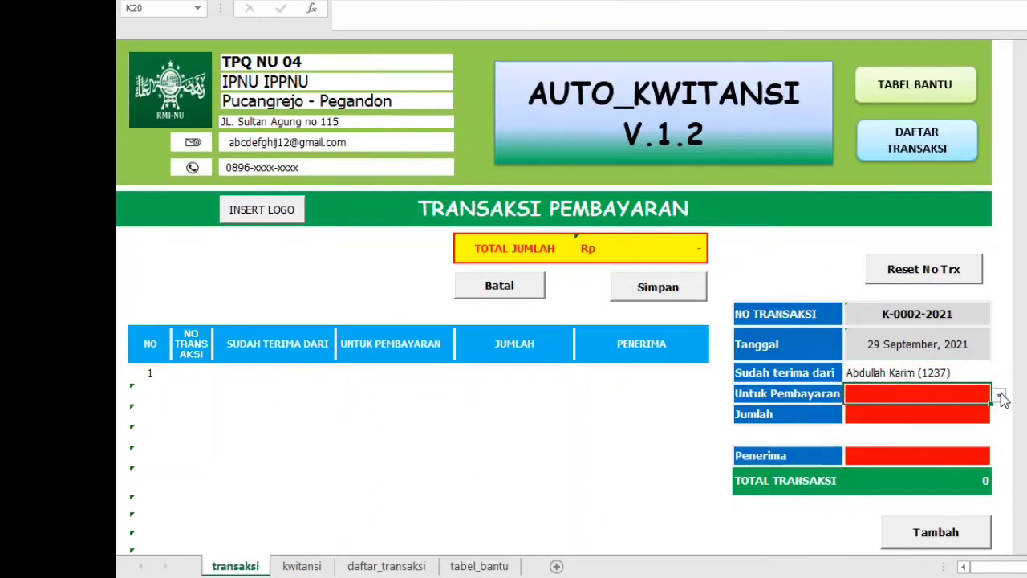
left_click(1000, 397)
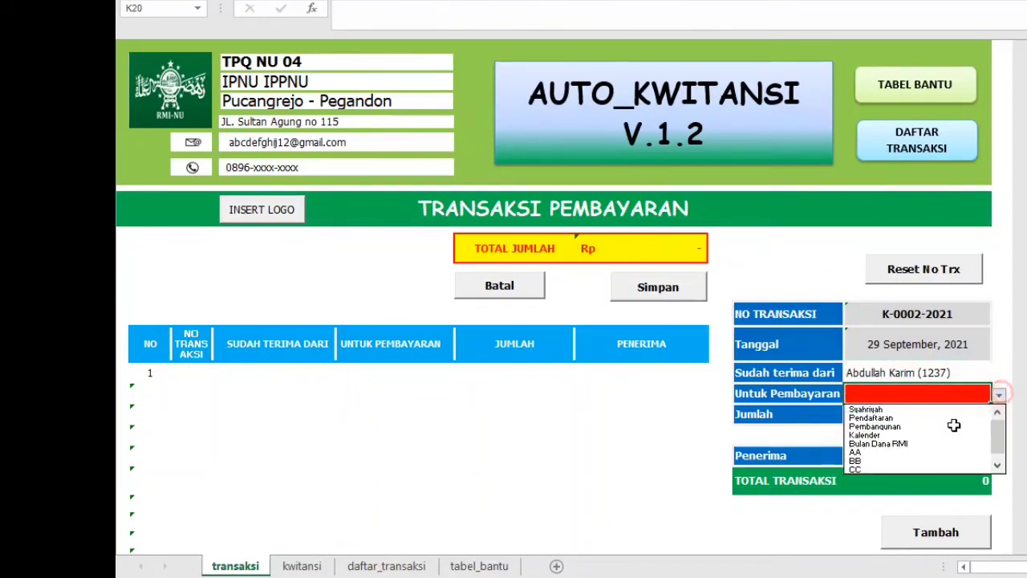
left_click(876, 426)
left_click(936, 416)
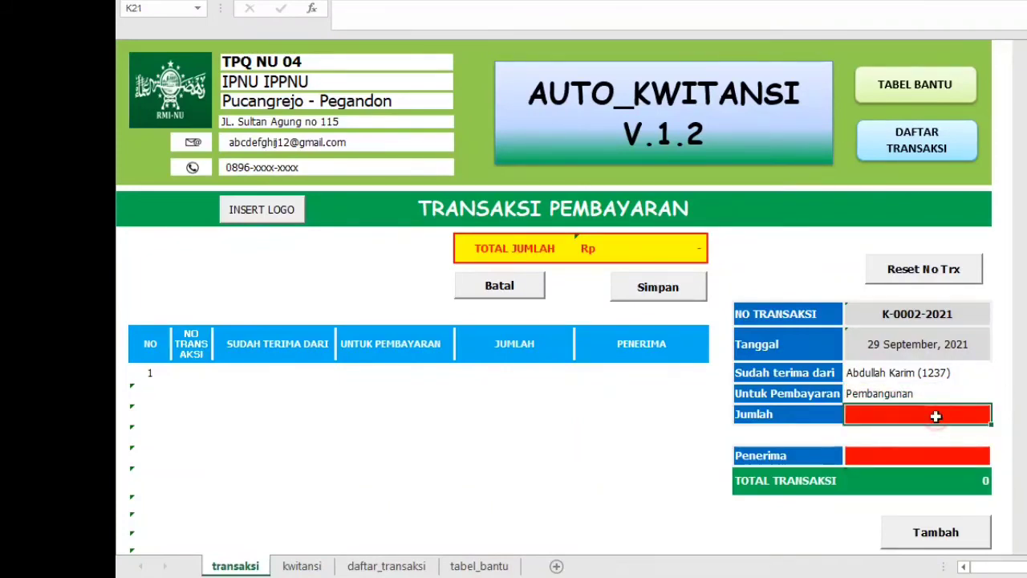
- Set Untuk Pembayaran to Bulan Dana RMI and enter 5000 as the Jumlah
left_click(940, 393)
left_click(999, 395)
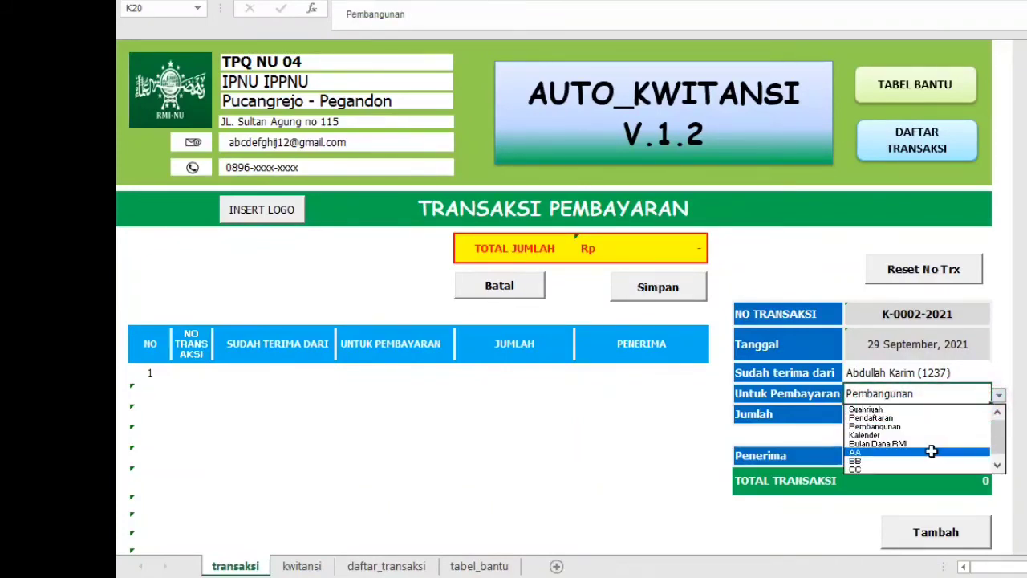
left_click(927, 443)
left_click(928, 416)
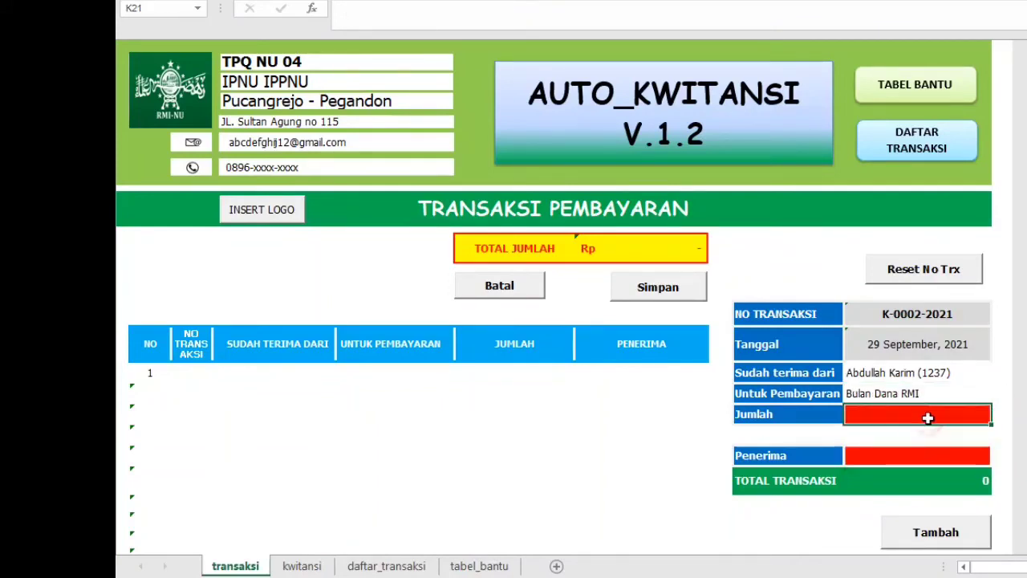
type("5")
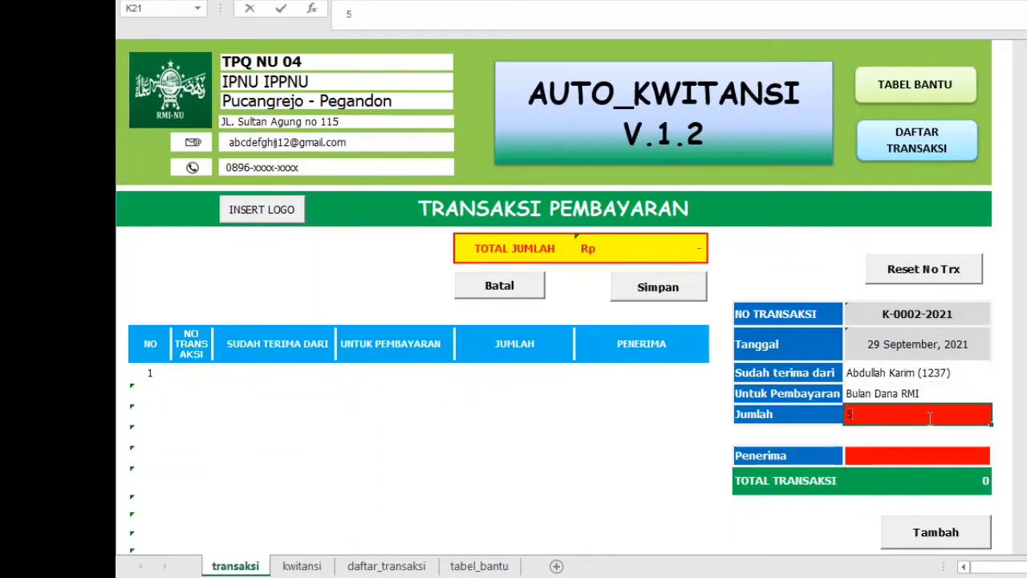
type("000")
- Choose AFAFAF as Penerima and add the payment to the transaction table with Tambah
left_click(929, 454)
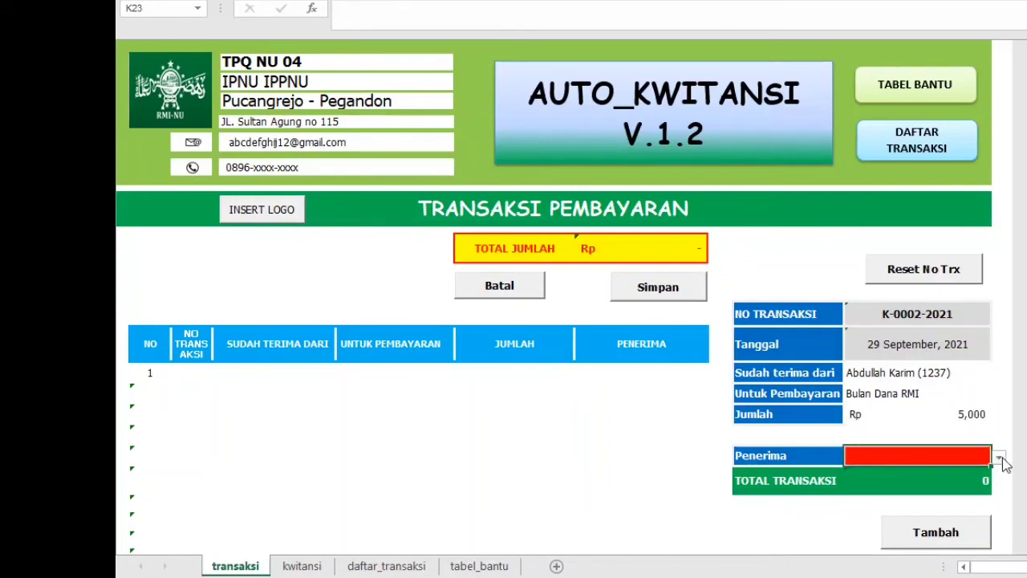
left_click(1002, 458)
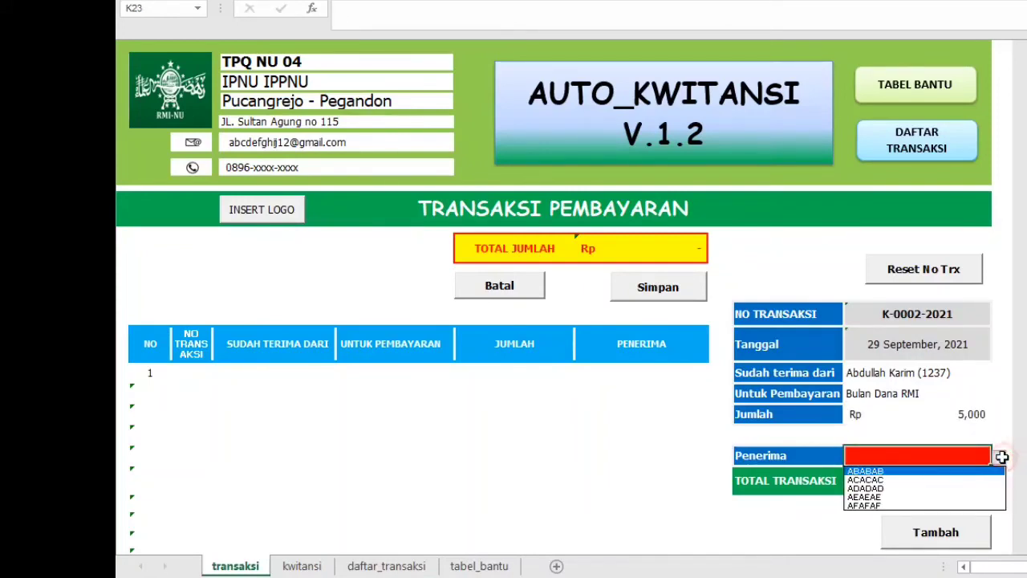
left_click(905, 504)
left_click(965, 536)
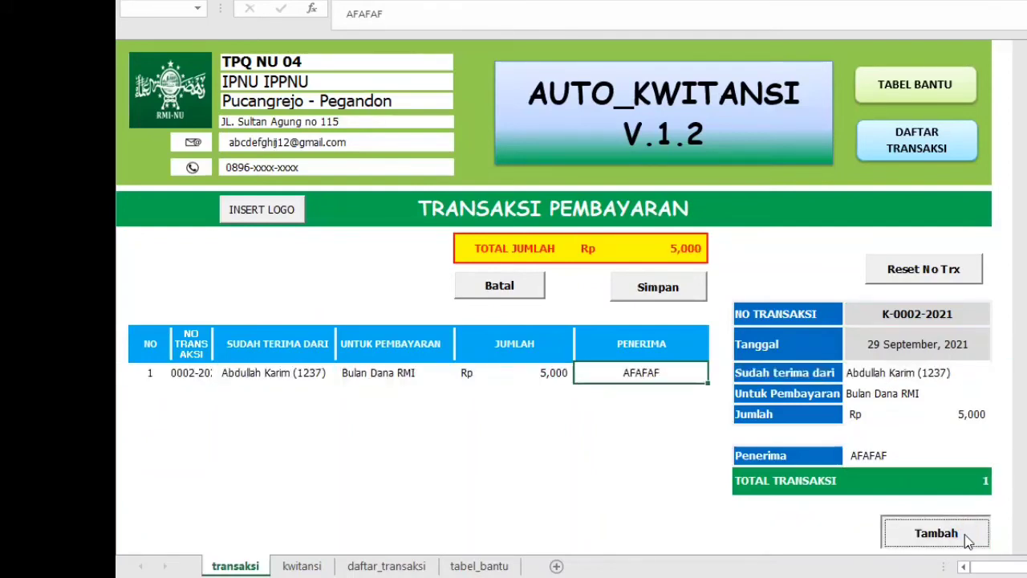
- Save the Bulan Dana RMI payment with Simpan and confirm the save
left_click(641, 293)
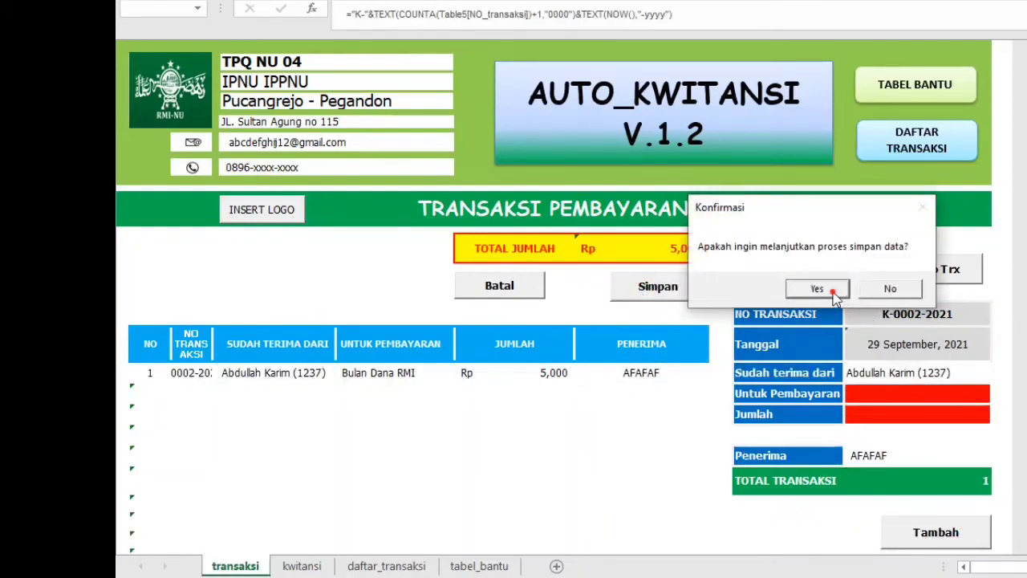
left_click(835, 294)
left_click(848, 295)
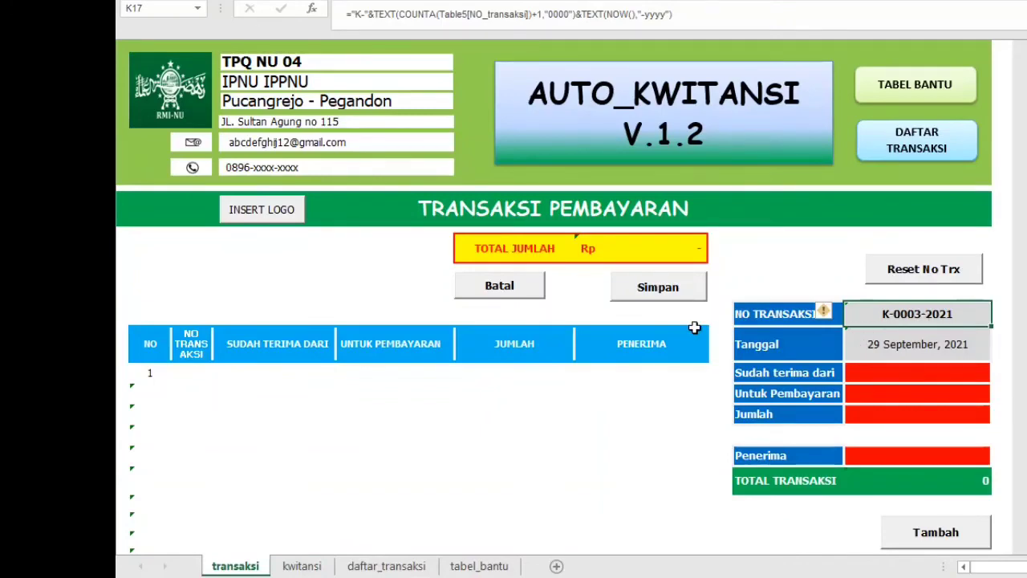
- Try to reset the transaction number with Reset No Trx on the transaksi sheet
scroll(695, 328, "down", 3)
scroll(695, 328, "up", 3)
left_click(903, 350)
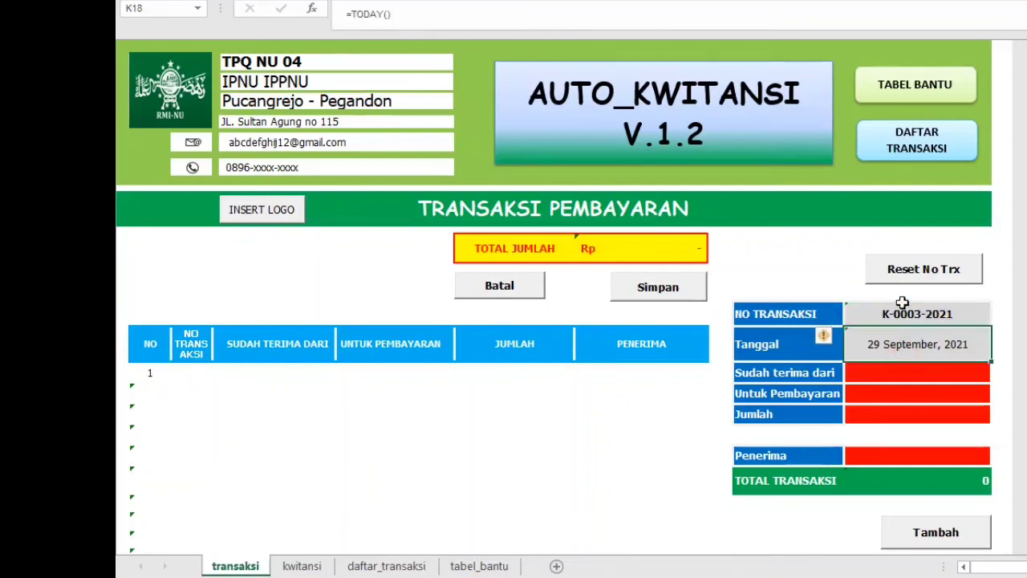
left_click(898, 308)
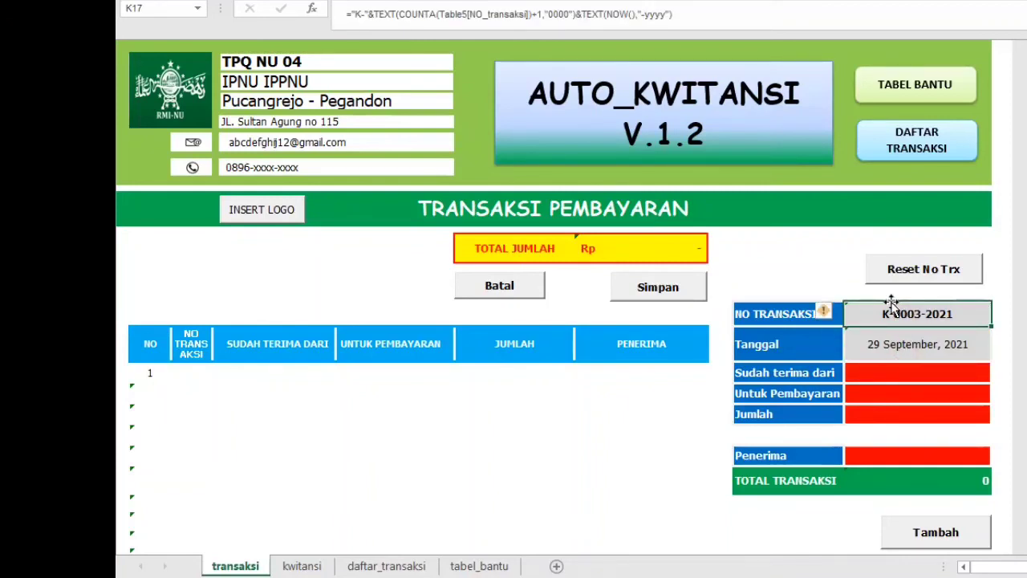
left_click(919, 273)
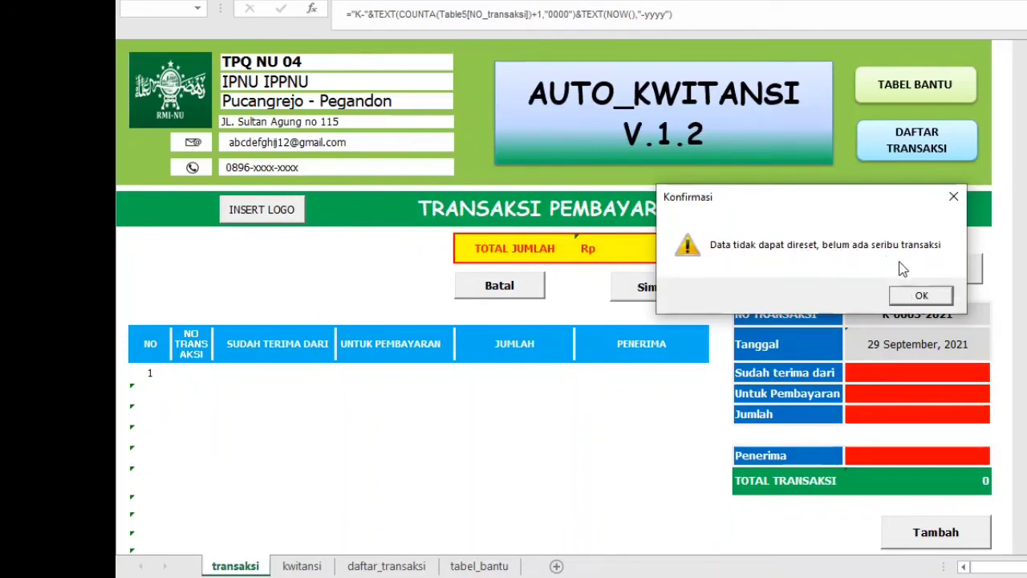
left_click(924, 294)
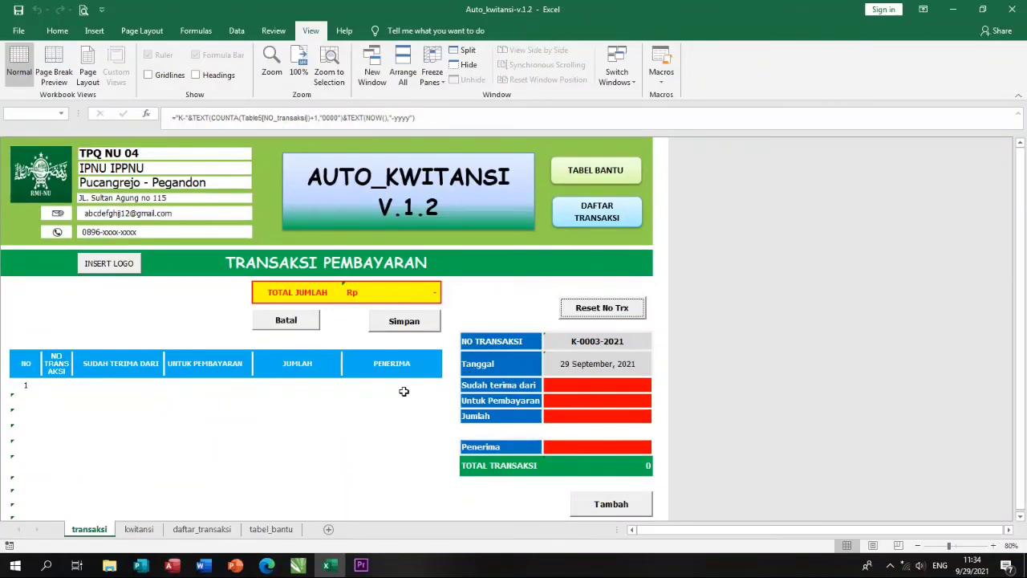
- Examine the cleared transaksi form and the receipt template on the kwitansi sheet
scroll(394, 396, "down", 7)
scroll(394, 399, "up", 7)
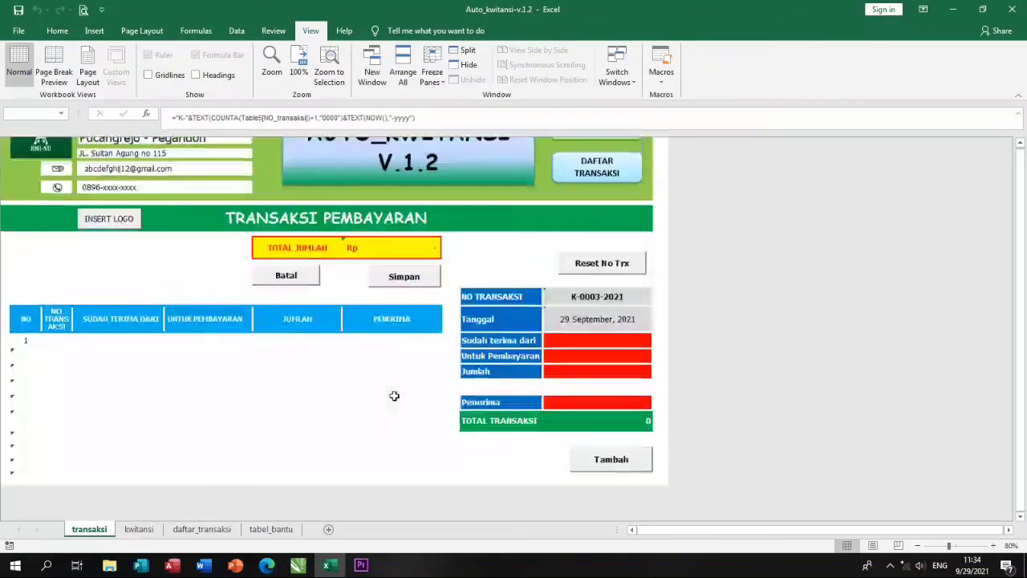
left_click(139, 530)
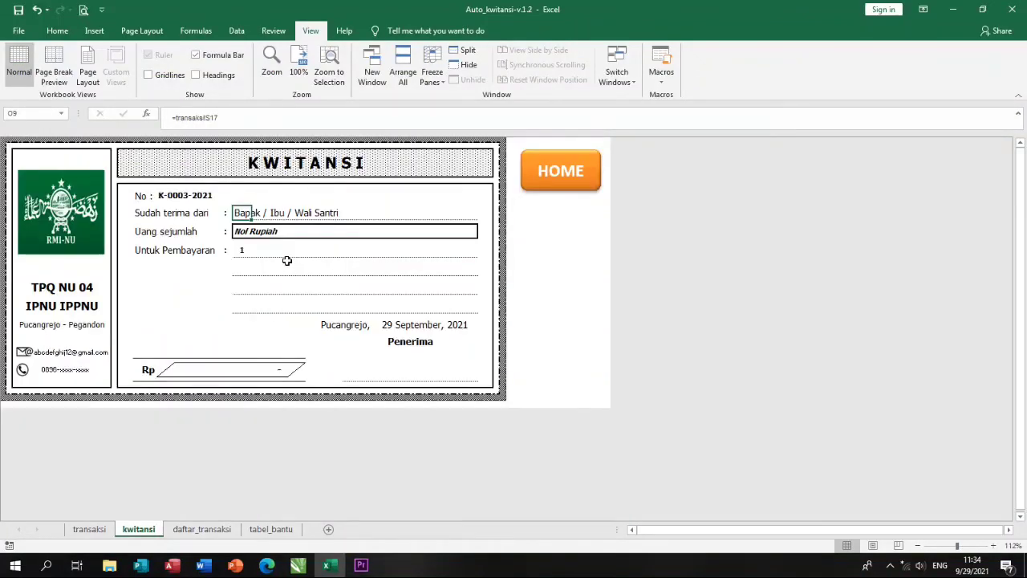
- On the transaksi sheet, choose the payer's name for Sudah terima dari and BB for Untuk Pembayaran
left_click(91, 529)
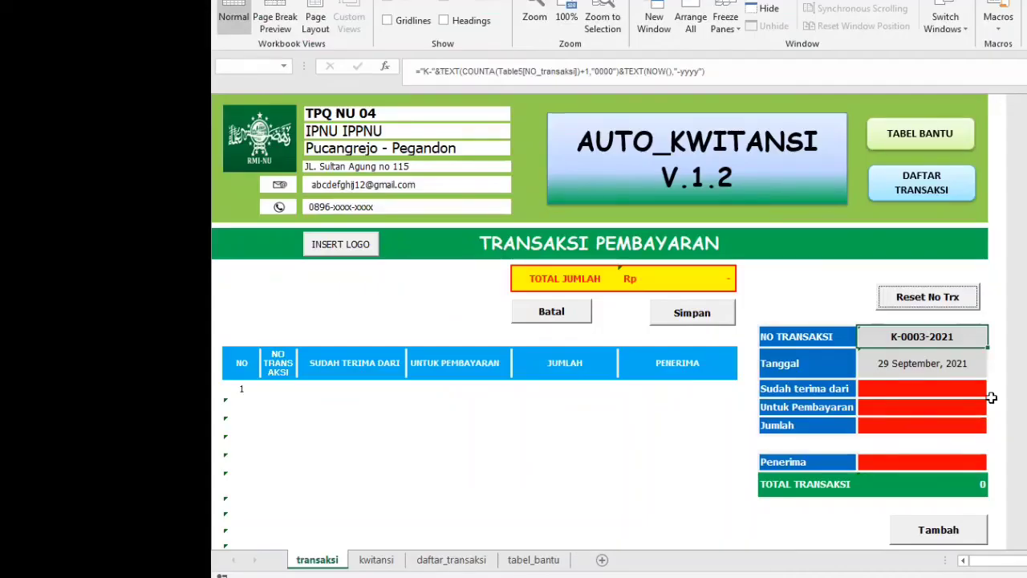
left_click(647, 389)
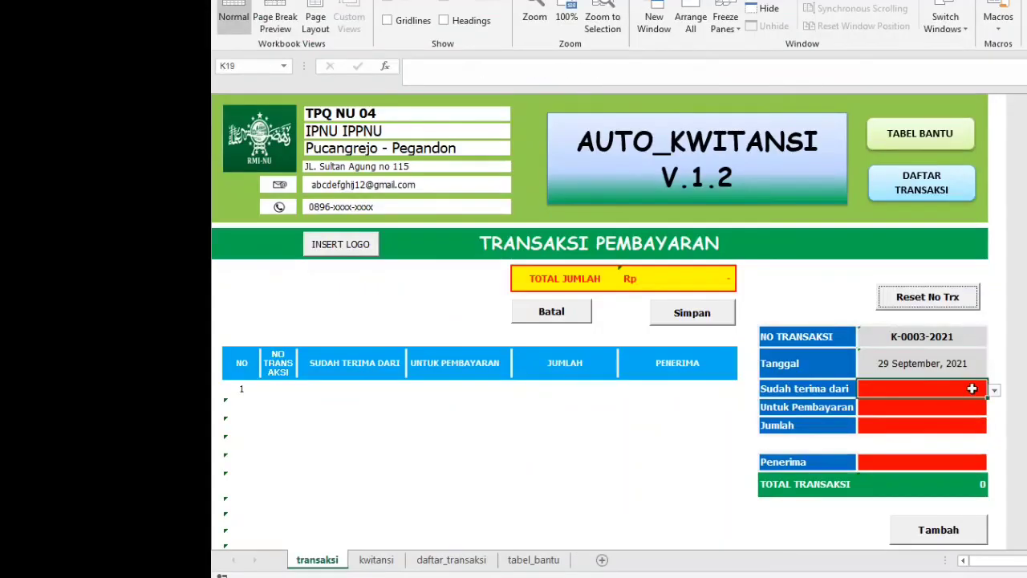
left_click(994, 391)
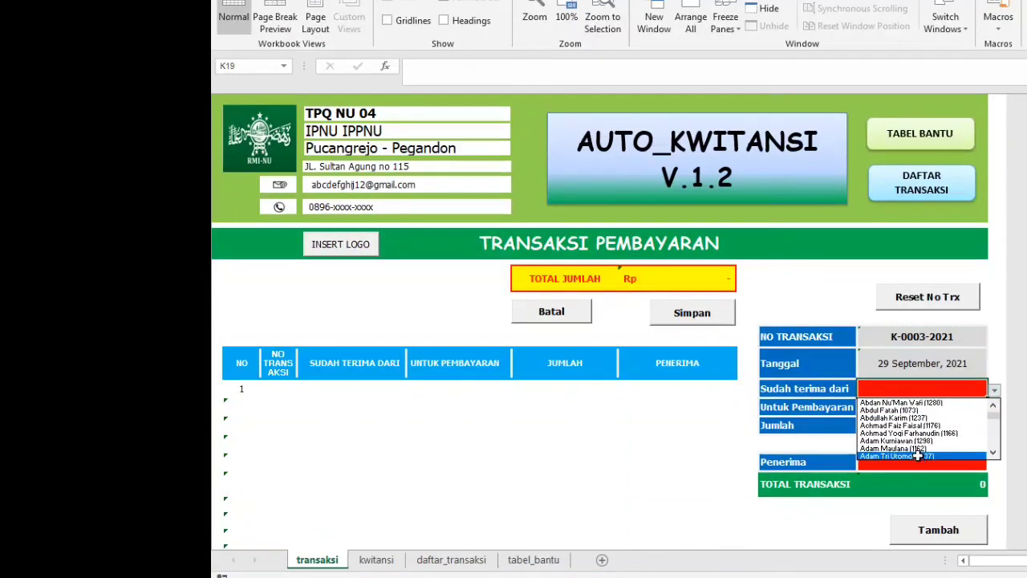
left_click(917, 449)
left_click(923, 407)
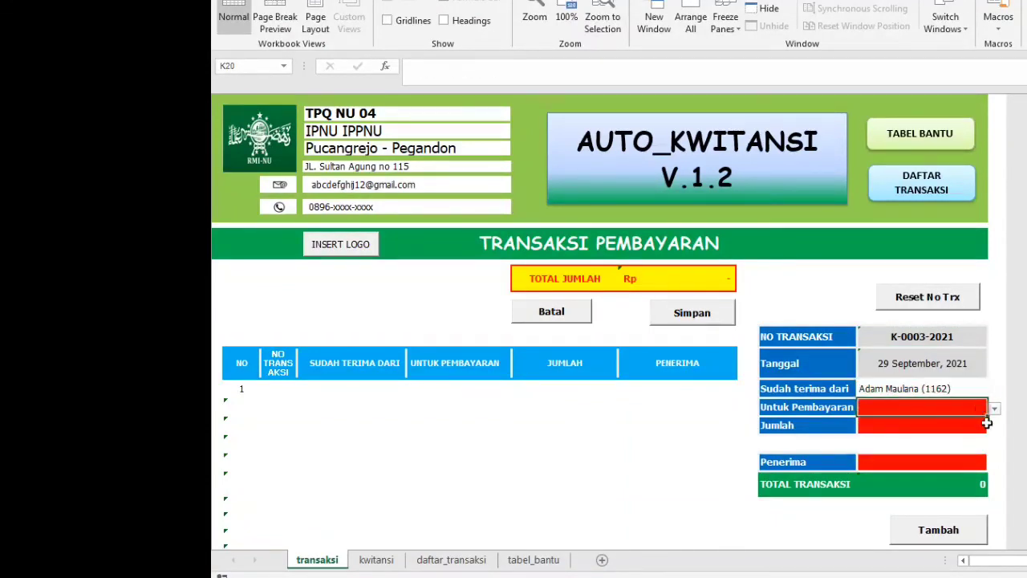
left_click(994, 409)
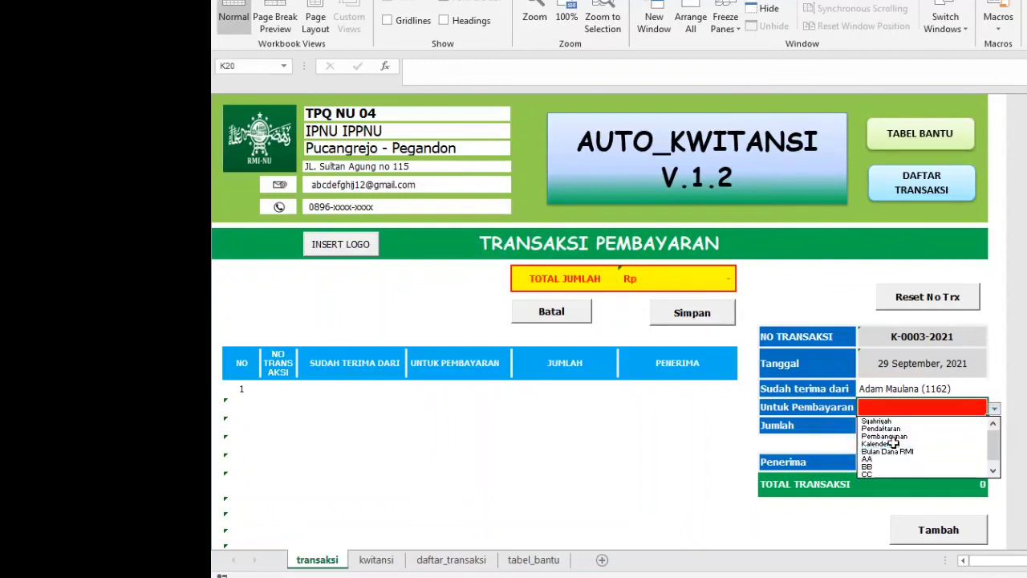
left_click(899, 467)
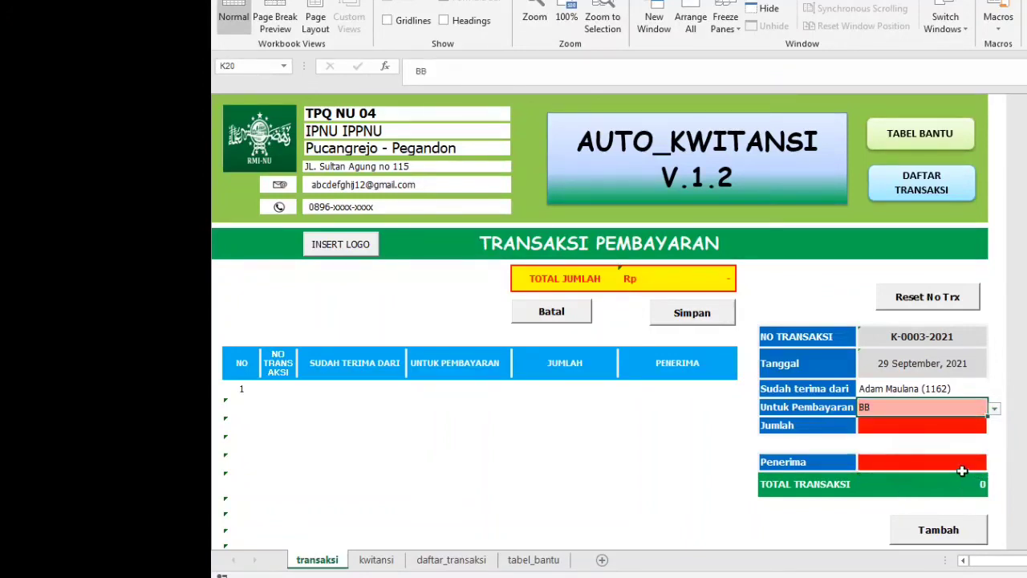
- Enter 10000 as Jumlah, choose AFAFAF as Penerima, and add the BB payment to the transaction table with Tambah
left_click(945, 426)
type("10000")
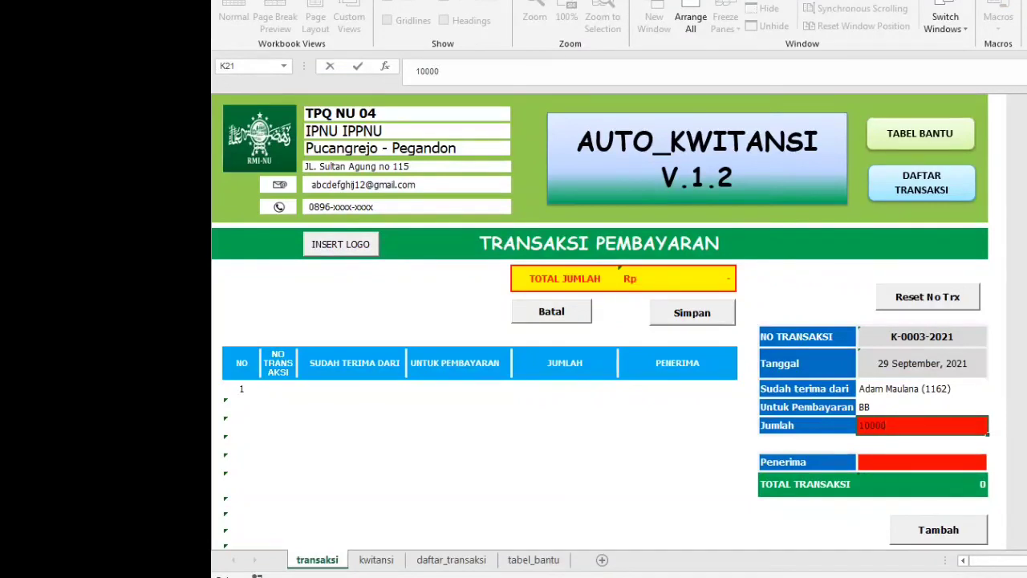
type(",000")
left_click(901, 463)
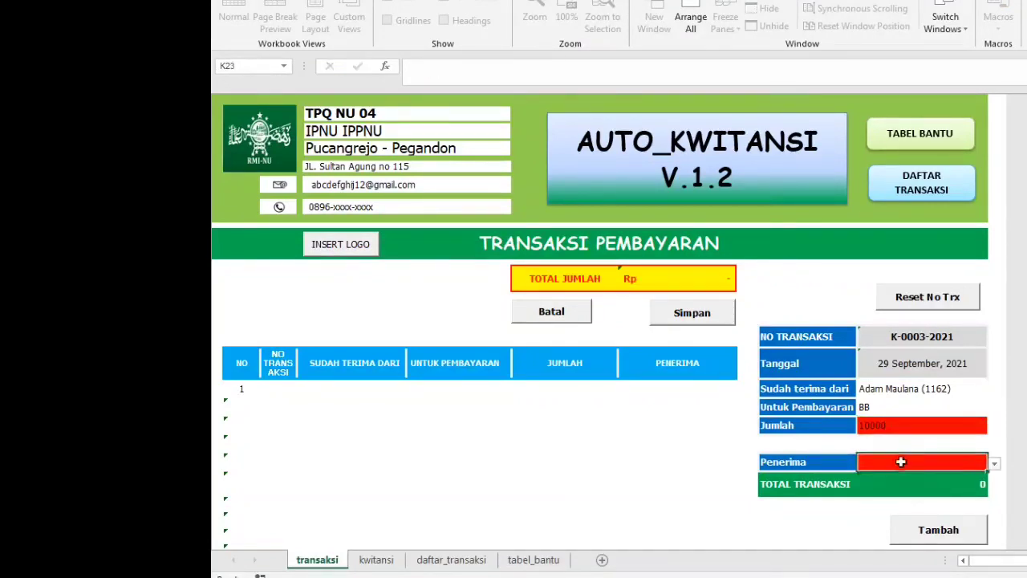
left_click(994, 464)
left_click(877, 495)
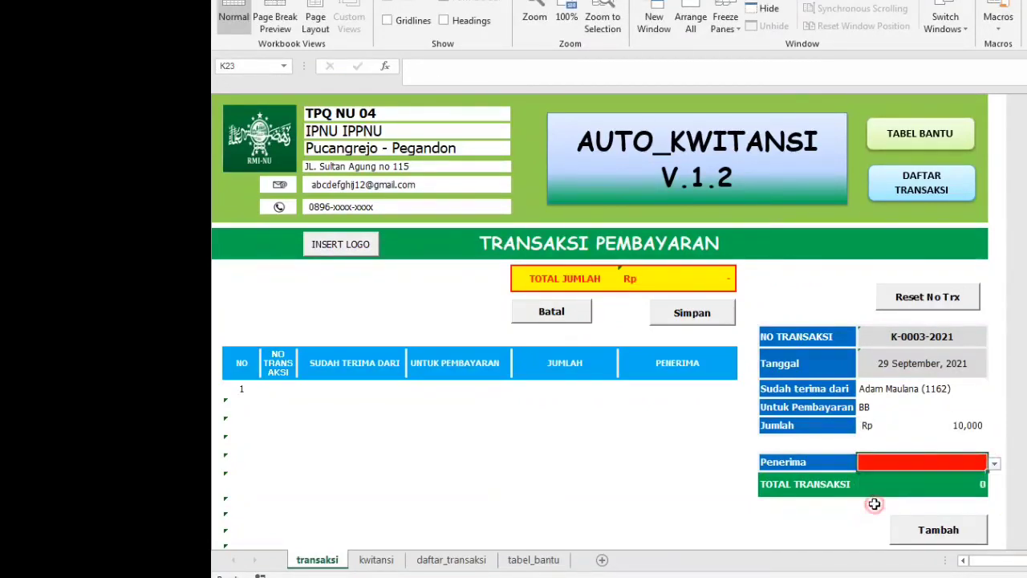
left_click(941, 533)
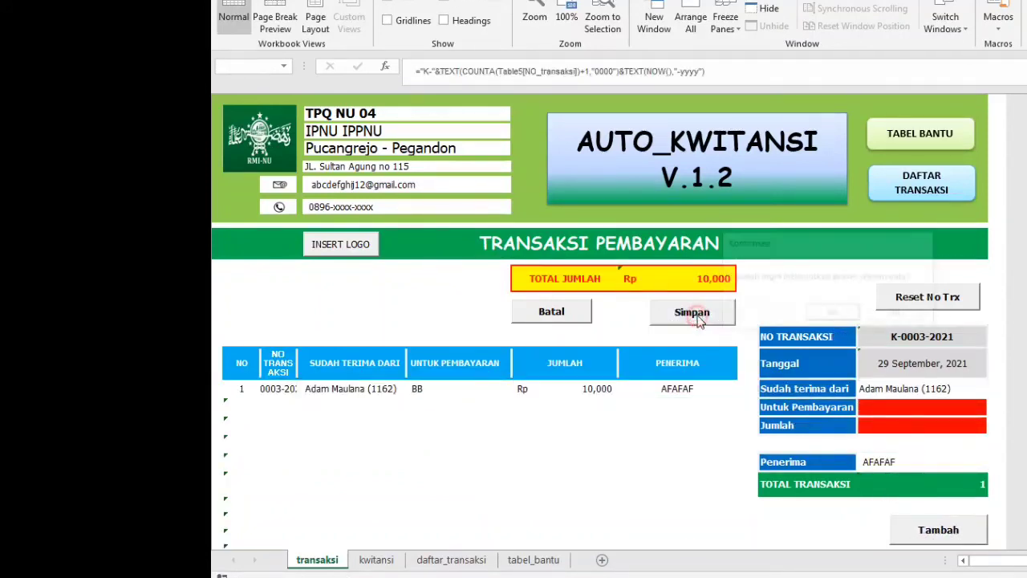
- Save the BB payment with Simpan, confirm the save, and close the receipt's print preview
left_click(698, 318)
left_click(832, 315)
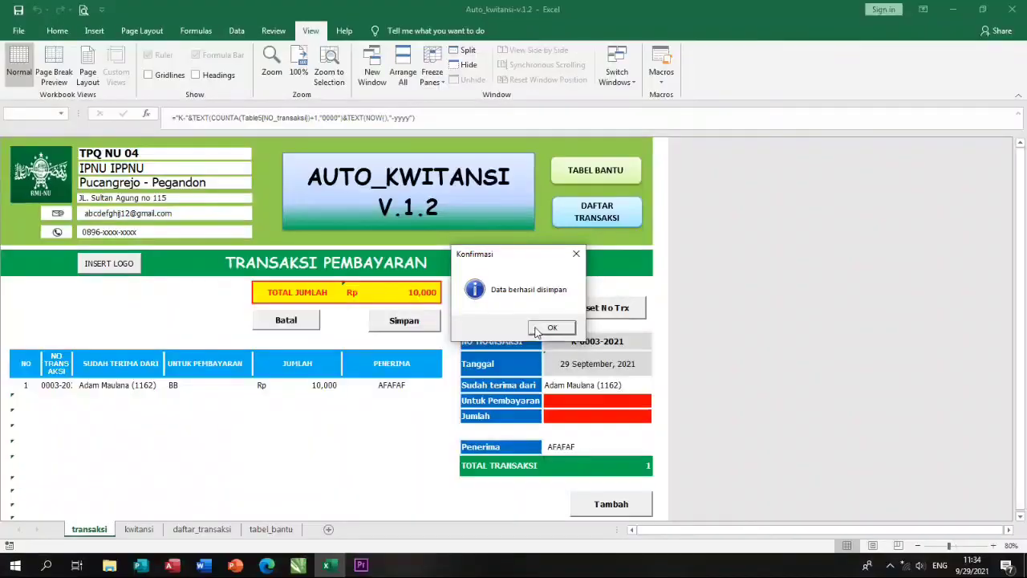
left_click(864, 322)
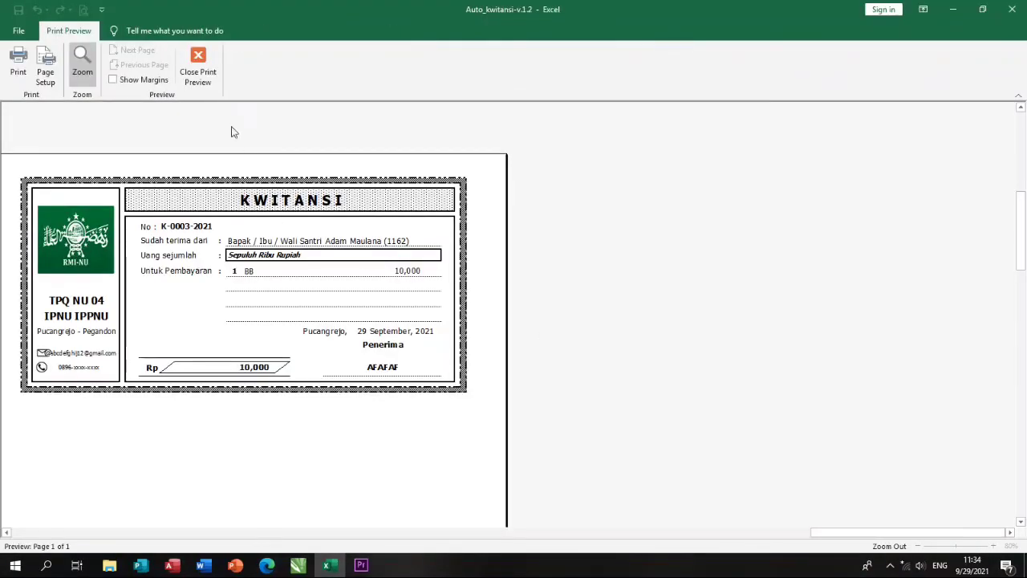
left_click(199, 72)
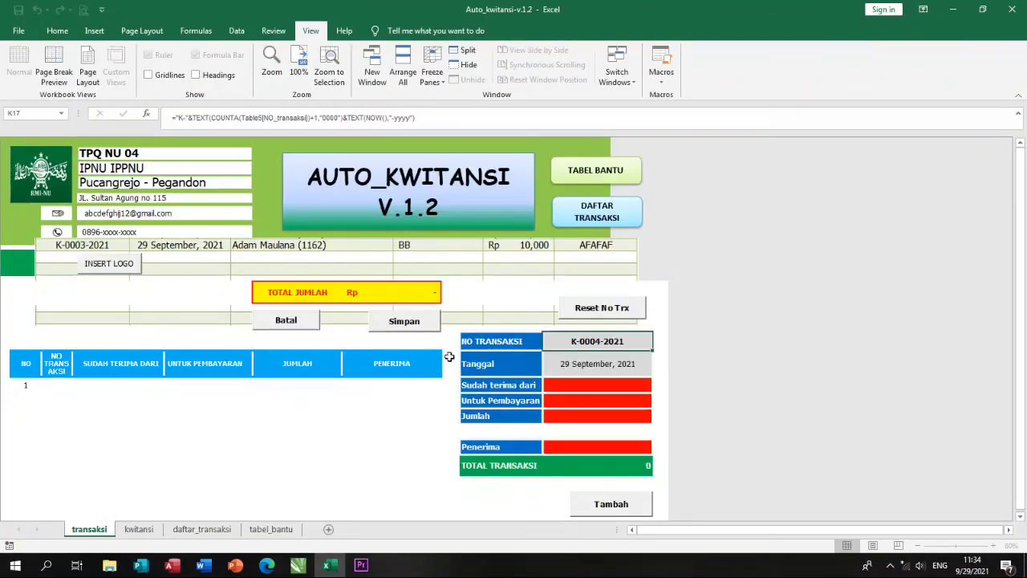
- Check the BB payment on the daftar_transaksi sheet, switch to File Explorer, and open its receipt PDF from the DATA TRANSAKSI folder
left_click(184, 528)
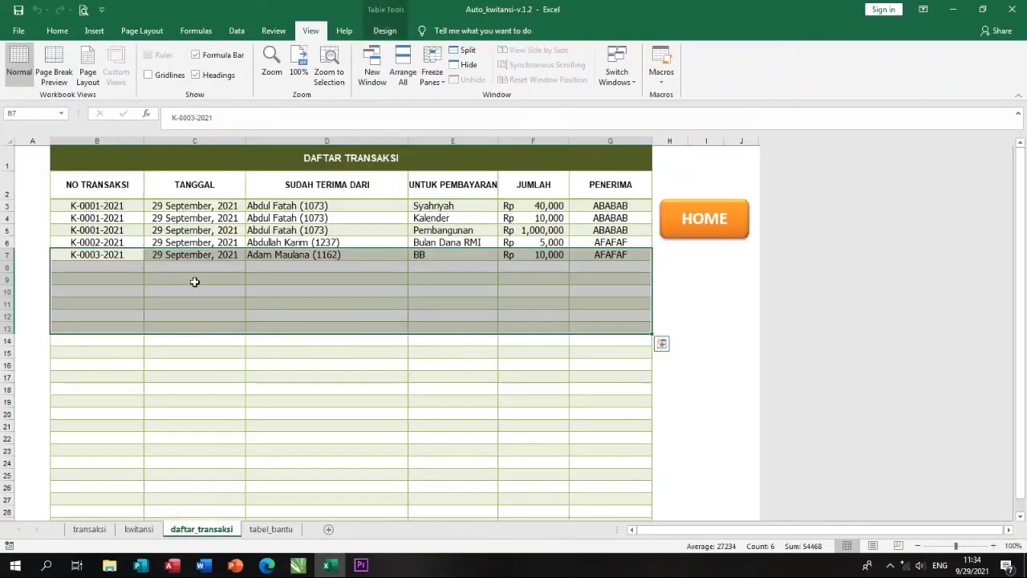
left_click(95, 278)
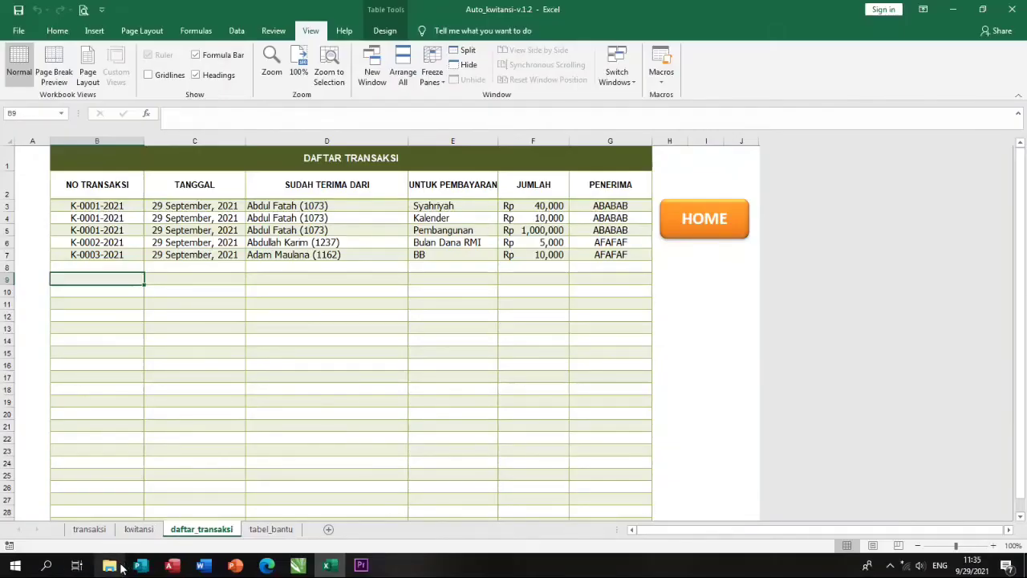
left_click(111, 566)
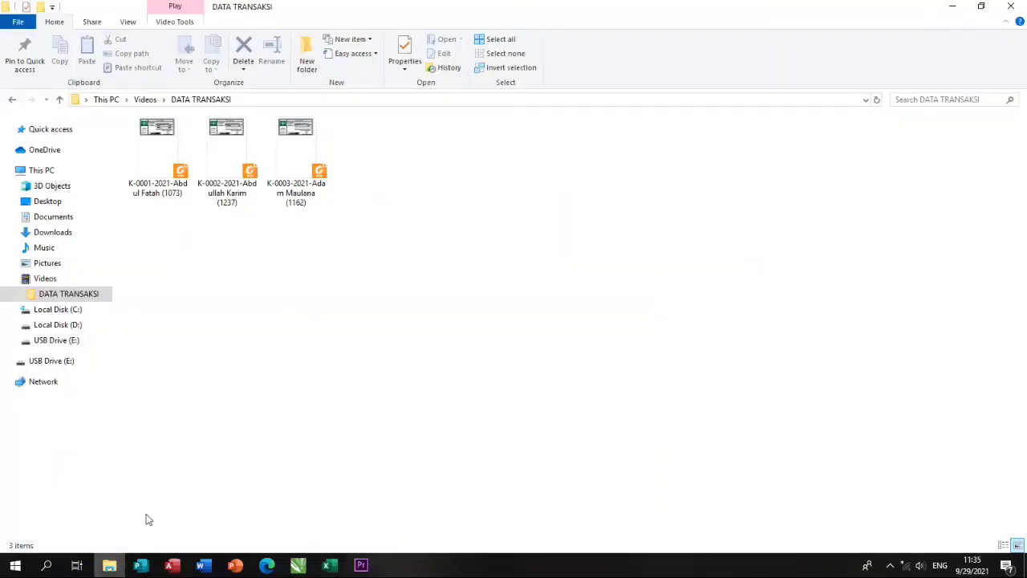
left_click(284, 172)
double_click(283, 173)
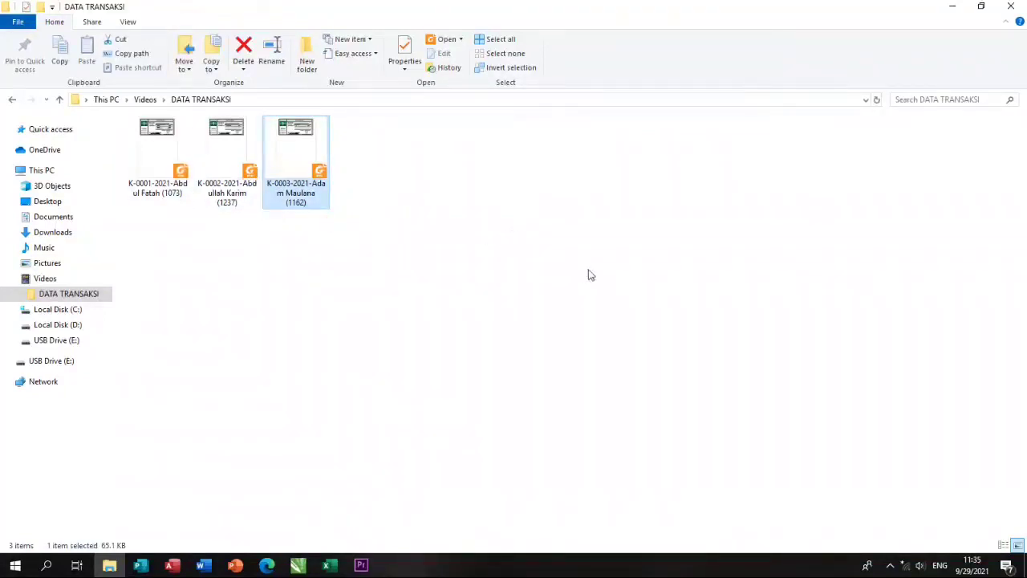
- Examine the BB receipt in Foxit Reader at 130.60% zoom, close it, and return to the transaksi sheet in Excel
scroll(780, 466, "down", 3)
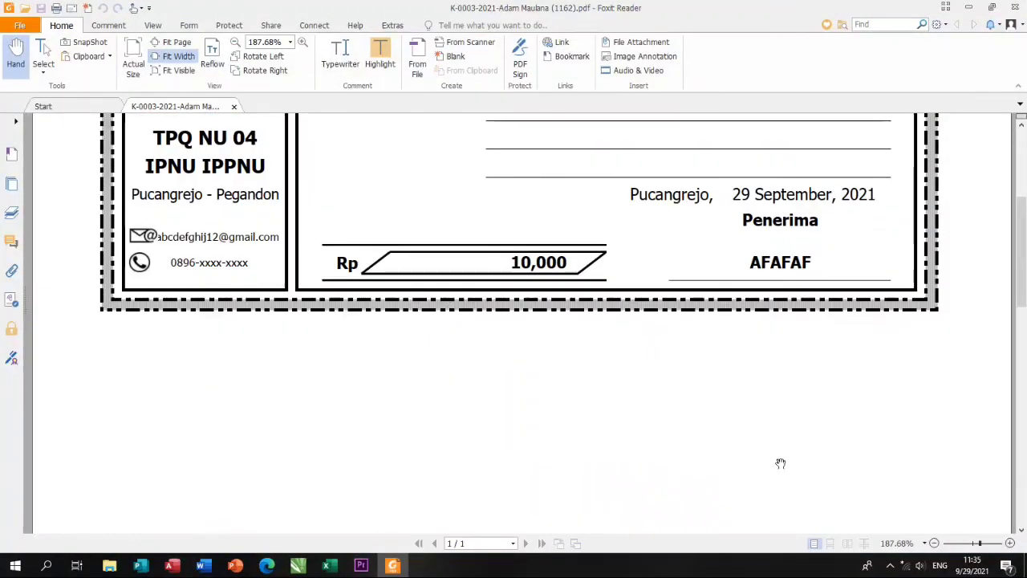
left_click(968, 542)
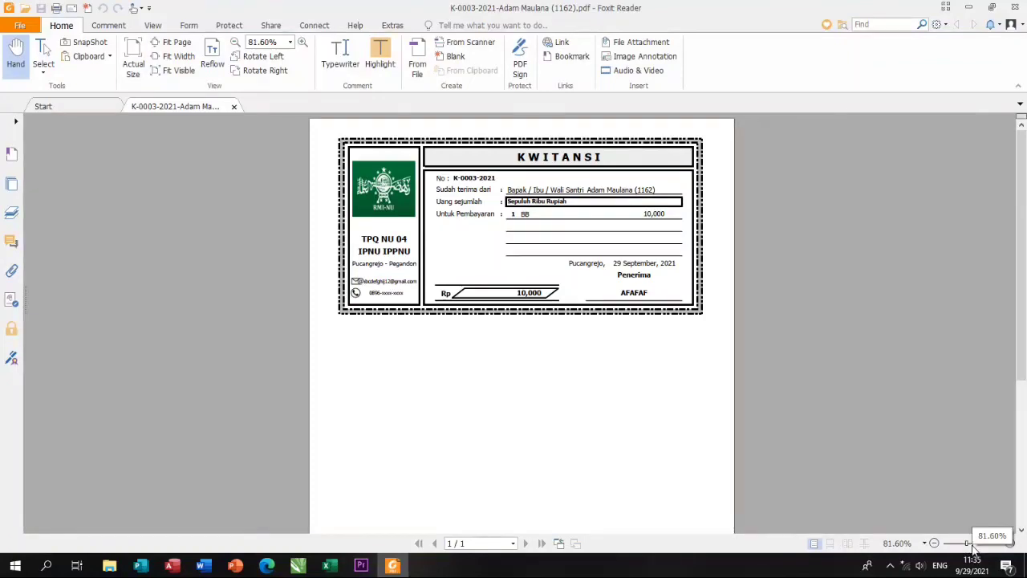
left_click_drag(970, 546, 974, 543)
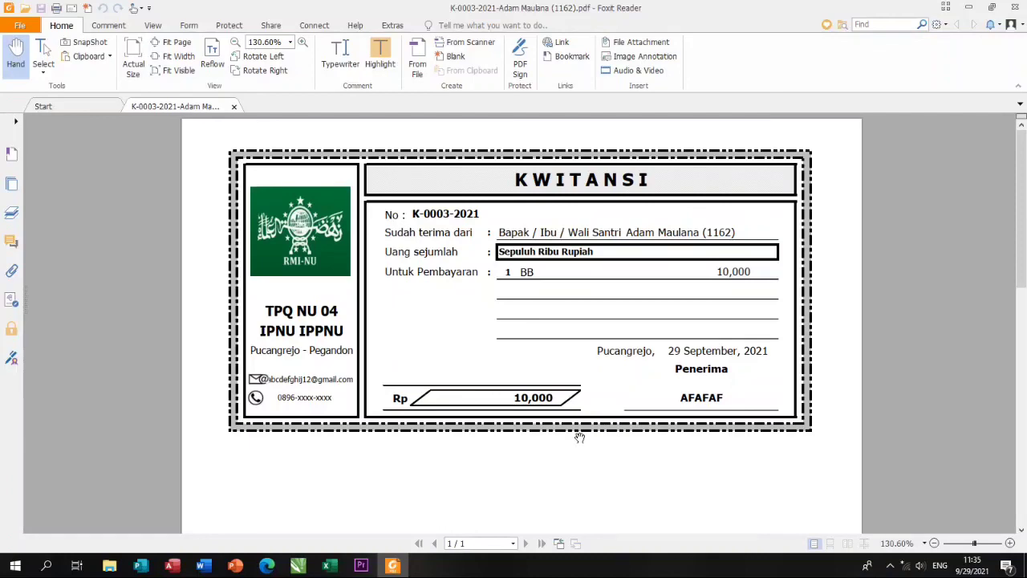
left_click(1015, 7)
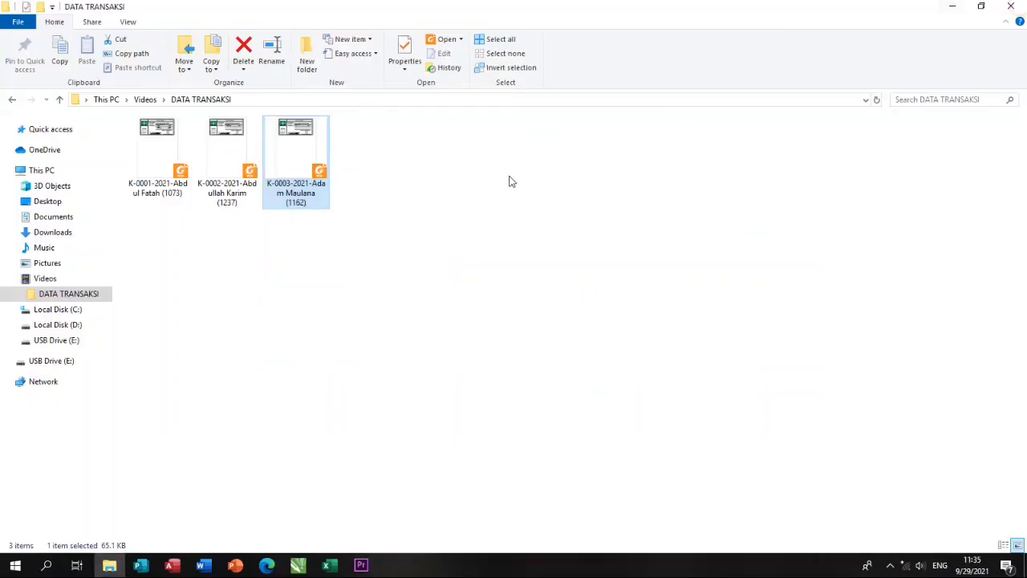
left_click(342, 567)
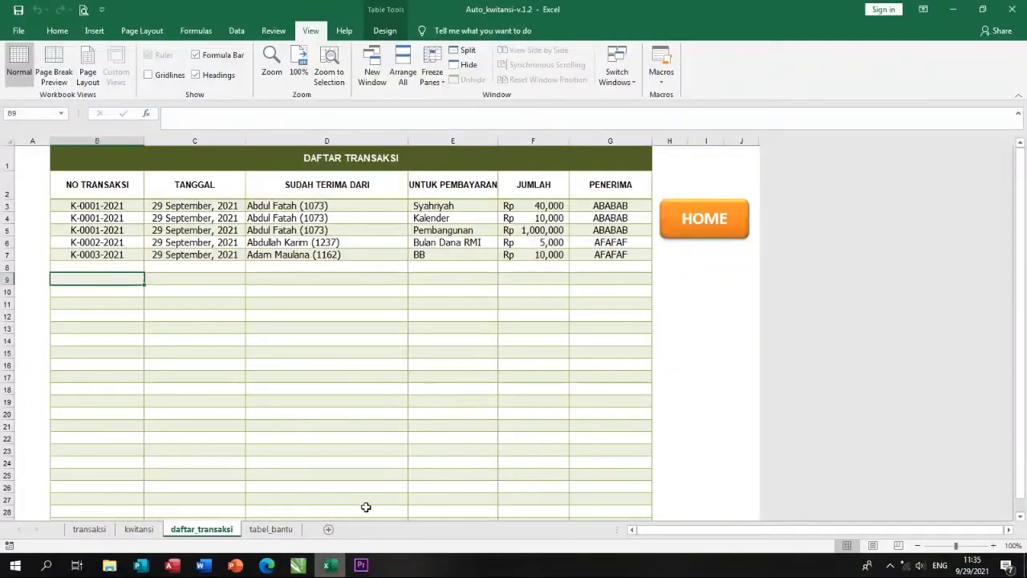
left_click(89, 529)
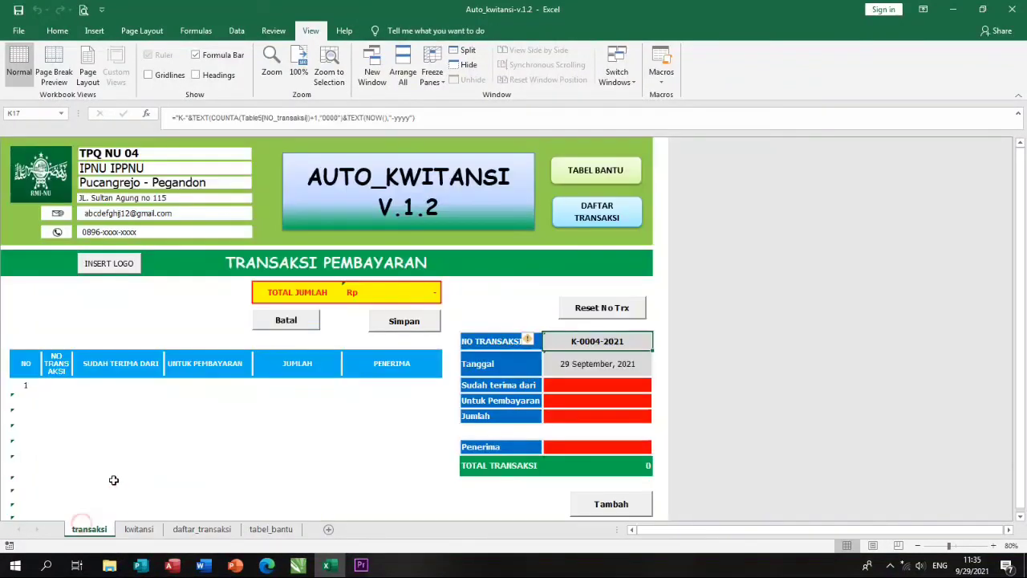